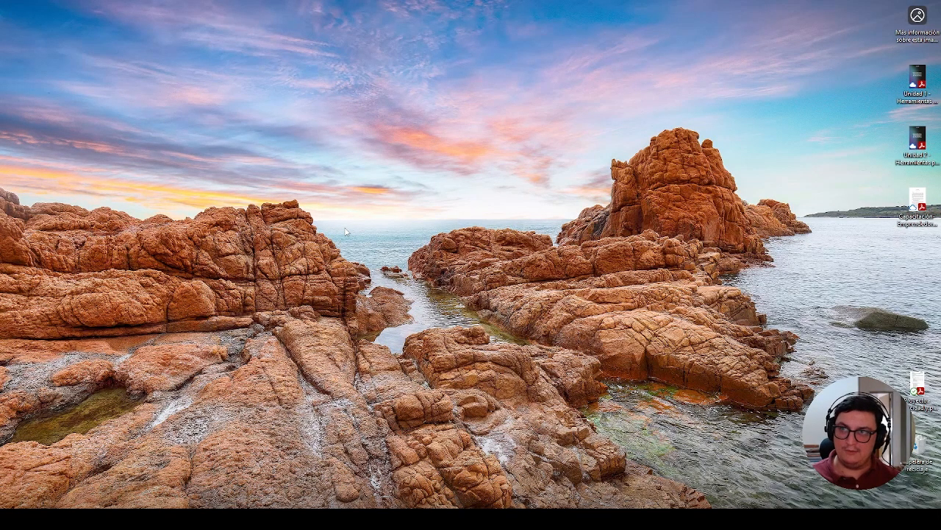
Open the Unidad 1 and Unidad 2 PDFs from the desktop and skim the opening pages of Unidad 2
double_click(918, 79)
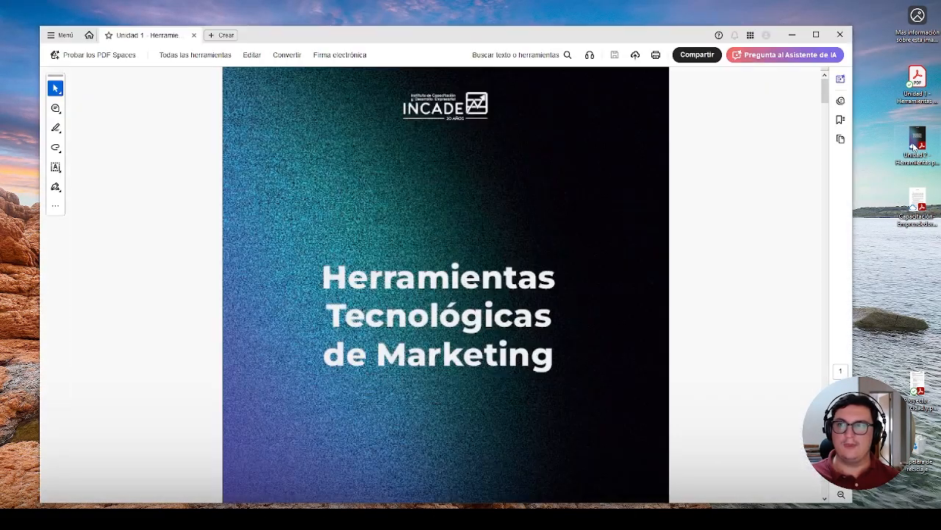
click(917, 146)
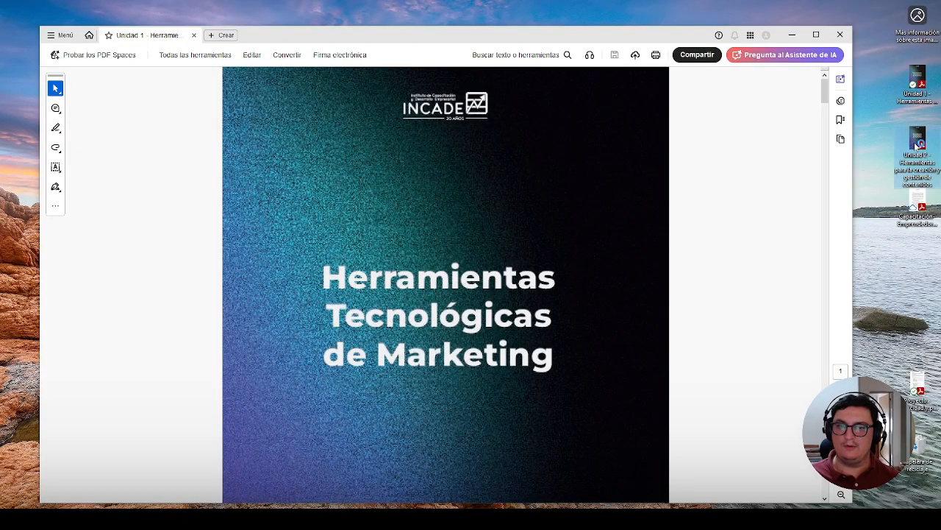
double_click(917, 147)
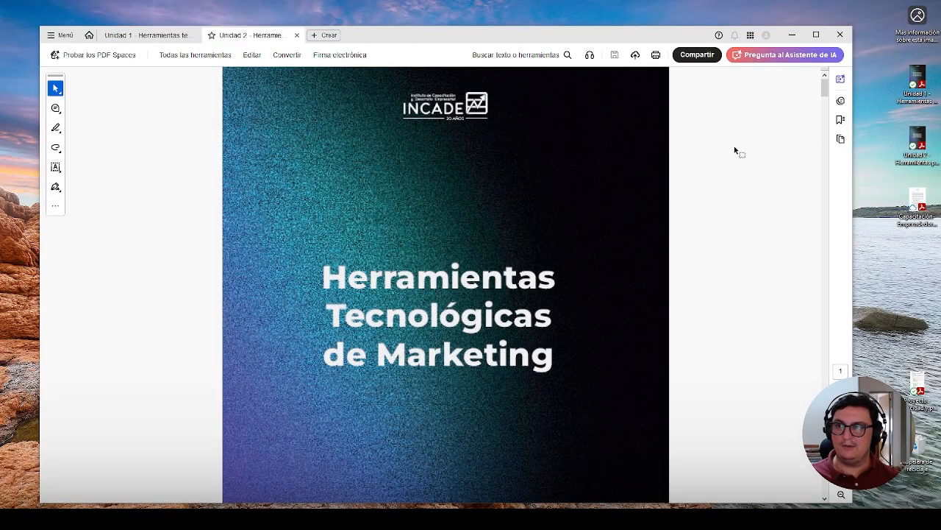
scroll(734, 151, down, 8)
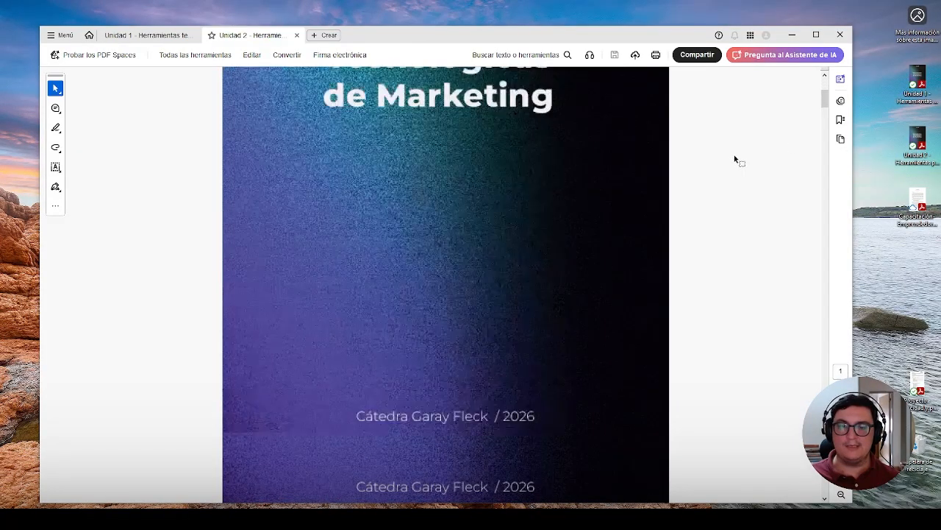
scroll(734, 160, down, 3)
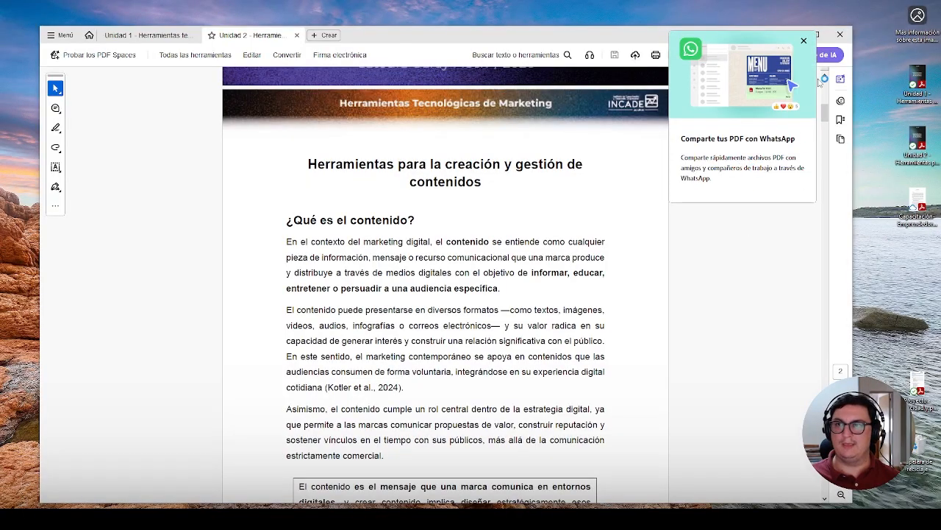
Dismiss the WhatsApp sharing tip and the Novedades dialog, keeping the Unidad 2 PDF open
click(803, 43)
click(793, 34)
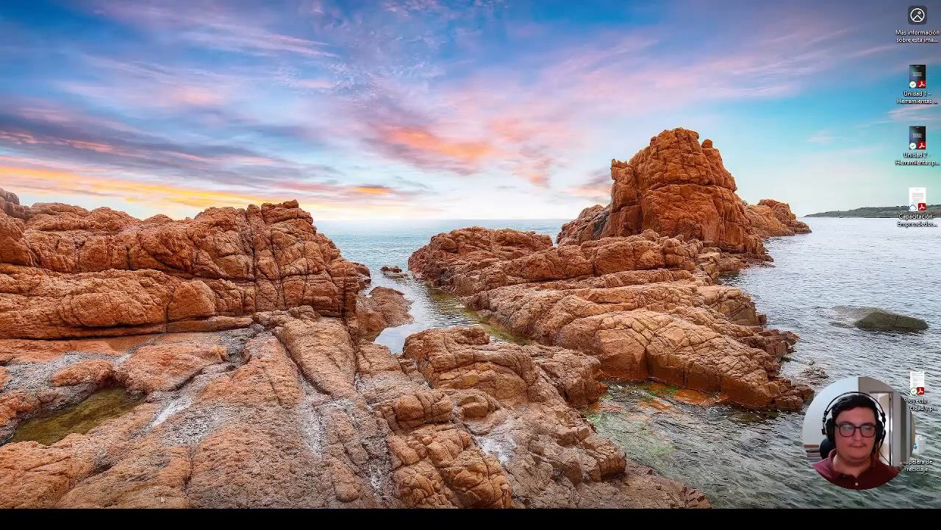
click(156, 491)
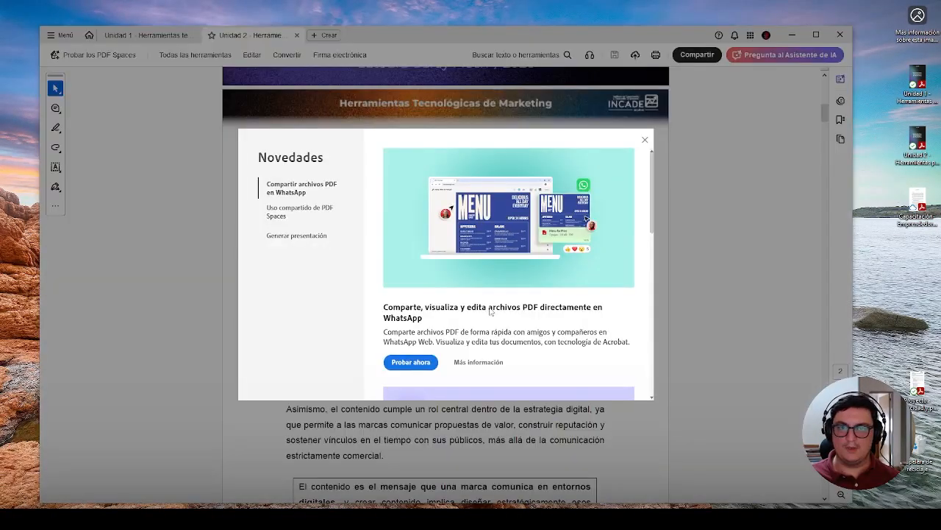
click(645, 140)
Look through the Unidad 2 PDF from its cover to the Bibliografía section on the final page
scroll(692, 267, down, 6)
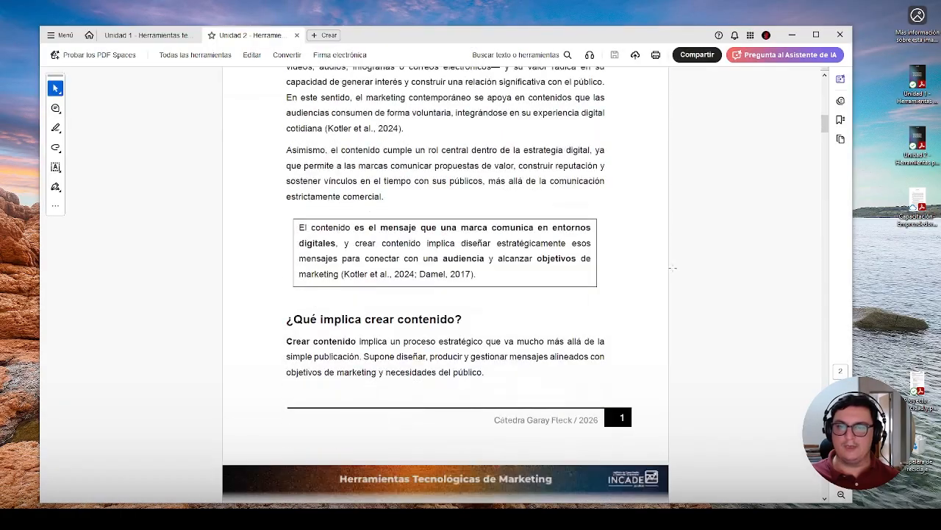
drag(824, 131, 761, 84)
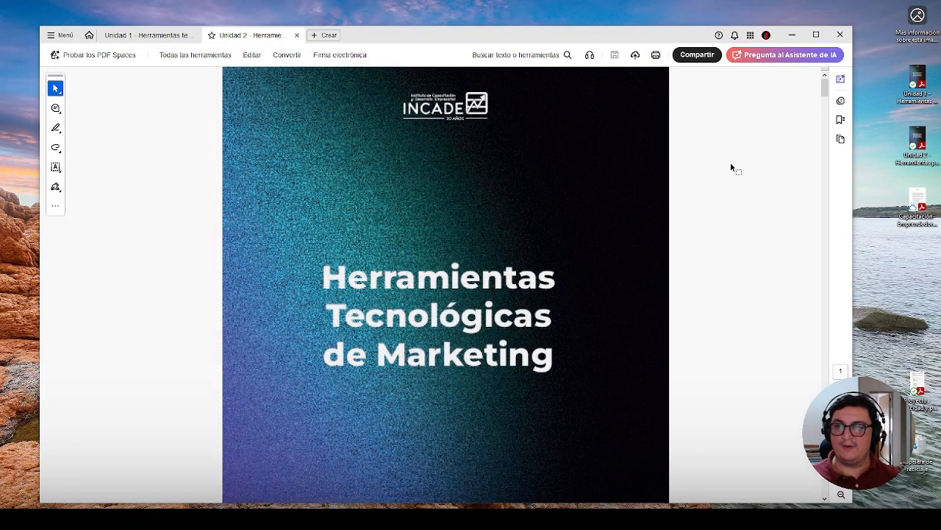
drag(822, 93, 823, 492)
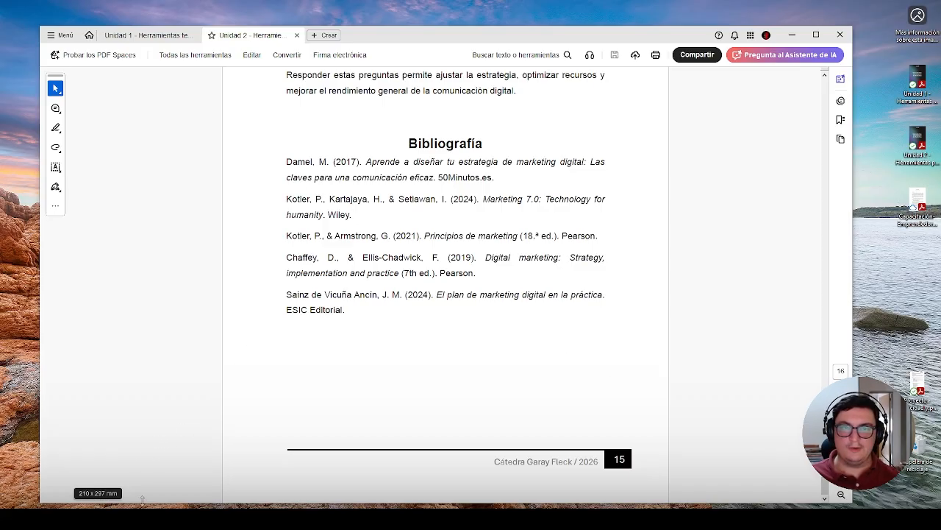
View the course's Bibliografía folder in OneDrive under INCADE, Tec. Sup. en Administración Digital de Empresas, and return to the PDF
key(super+e)
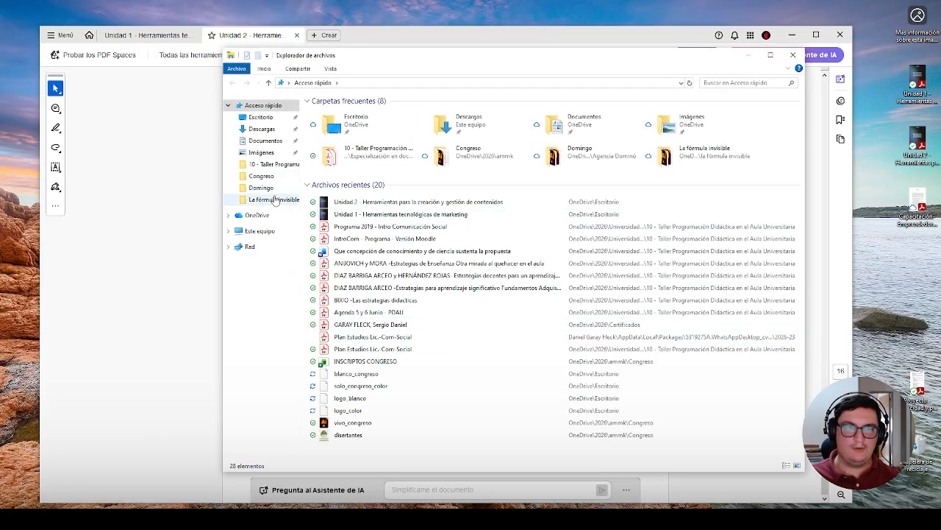
click(250, 215)
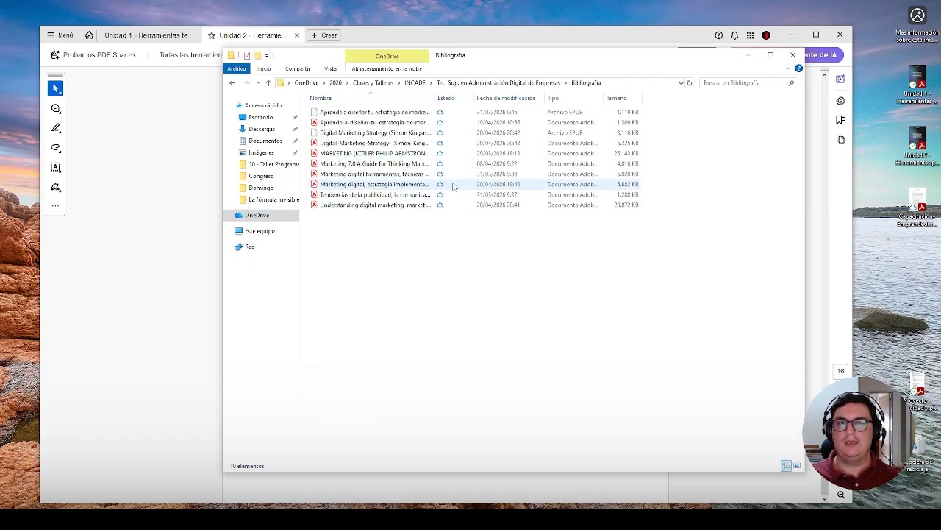
click(746, 56)
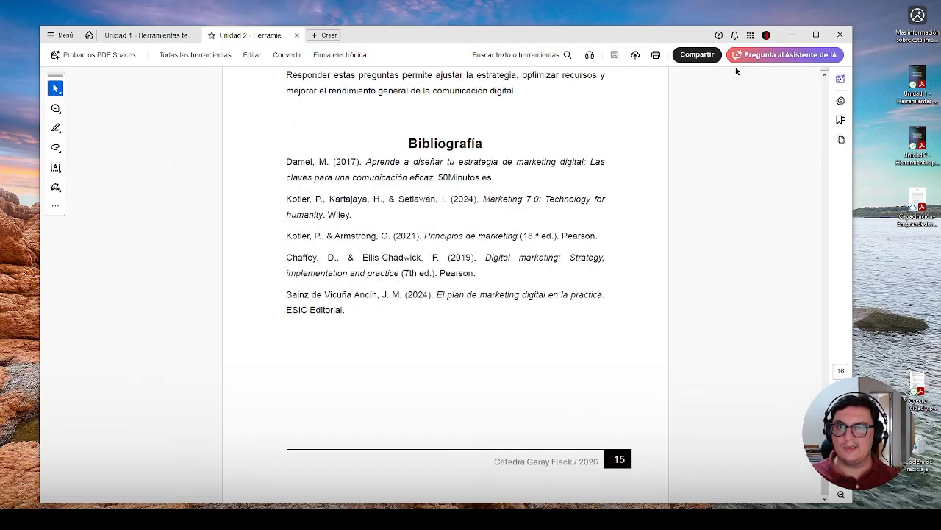
Review the early pages of Unidad 2 and the Ecosistema digital section of Unidad 1, and put the PDF window away
scroll(723, 323, up, 2)
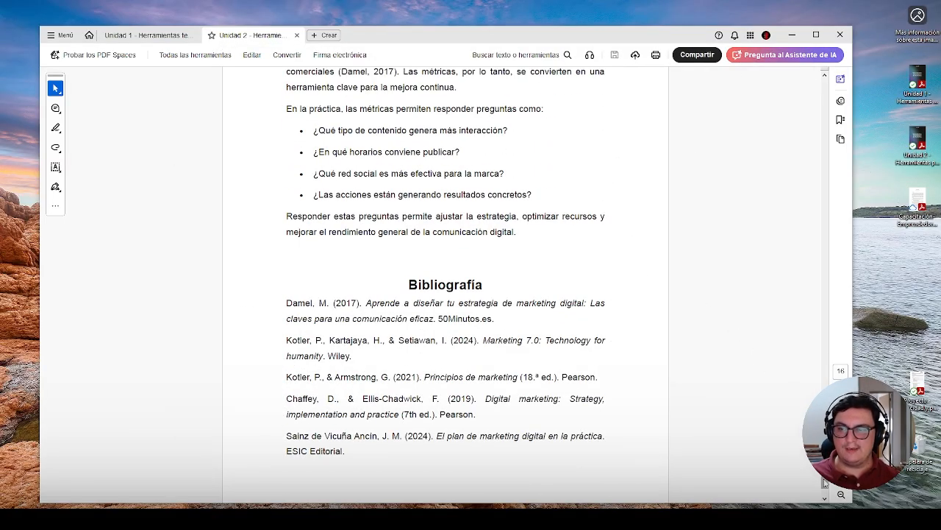
drag(825, 482, 815, 142)
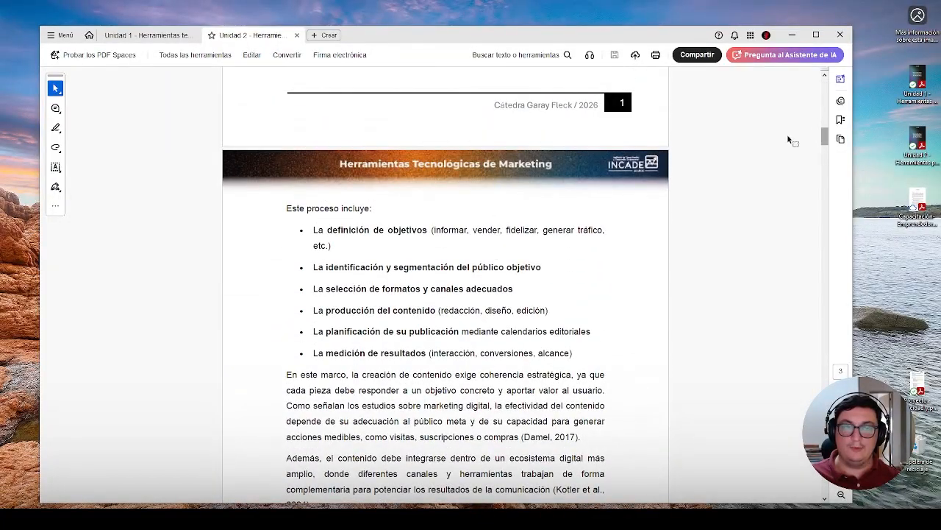
click(174, 37)
drag(821, 89, 819, 216)
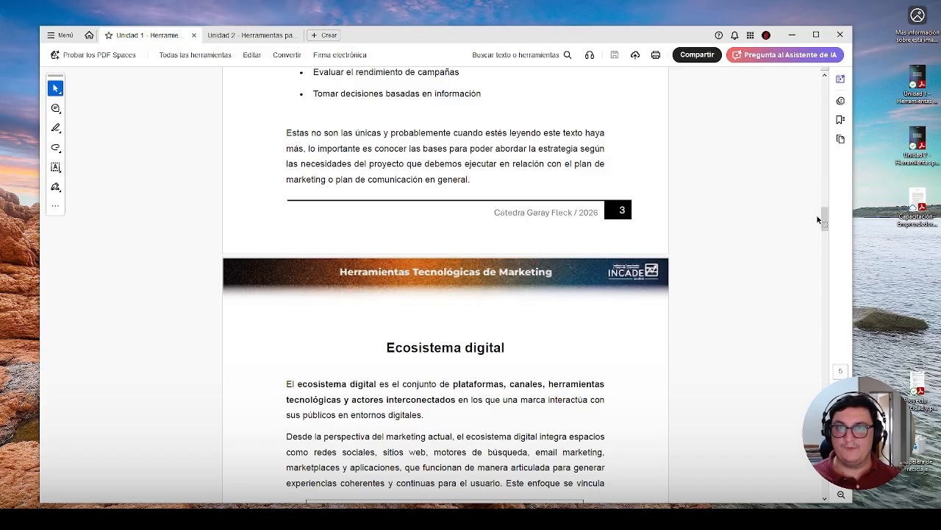
click(792, 34)
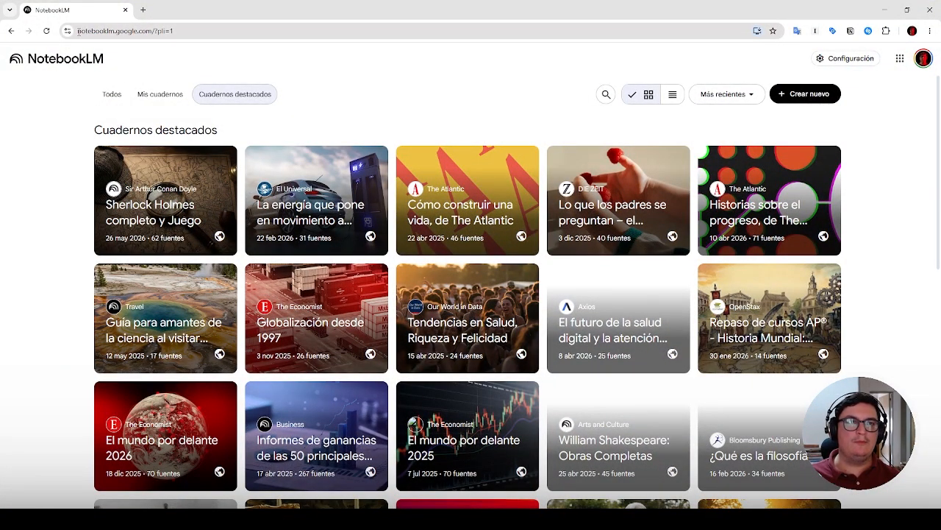
In NotebookLM in the browser, create a new notebook and upload the Unidad 1 and Unidad 2 PDFs from the desktop as sources
drag(77, 31, 273, 57)
click(422, 63)
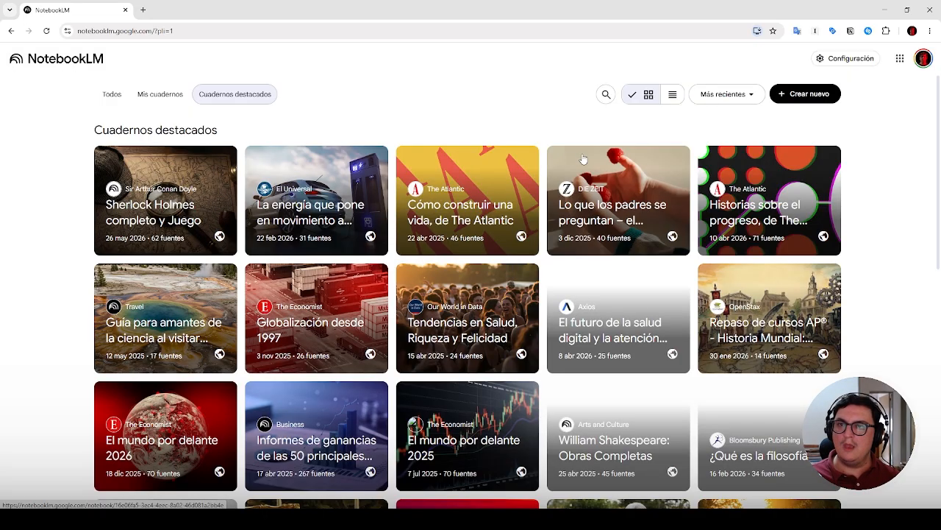
click(800, 100)
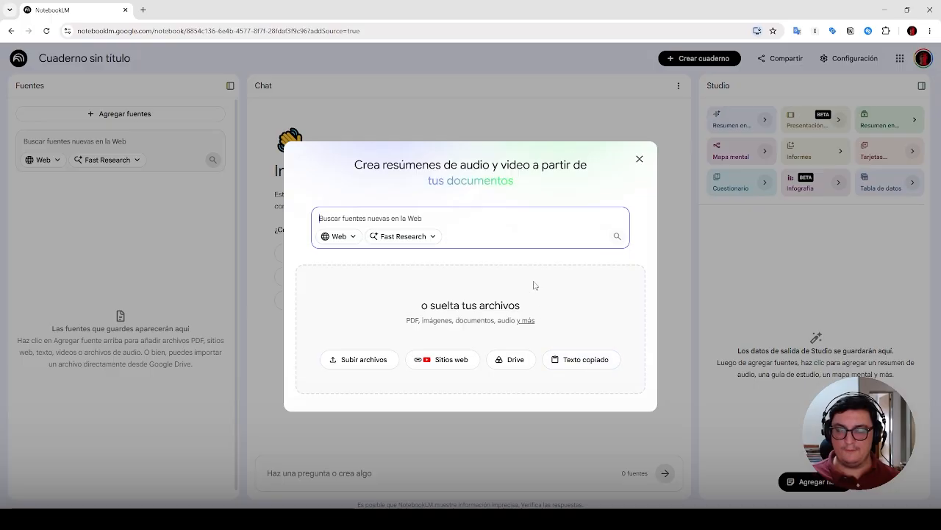
click(367, 357)
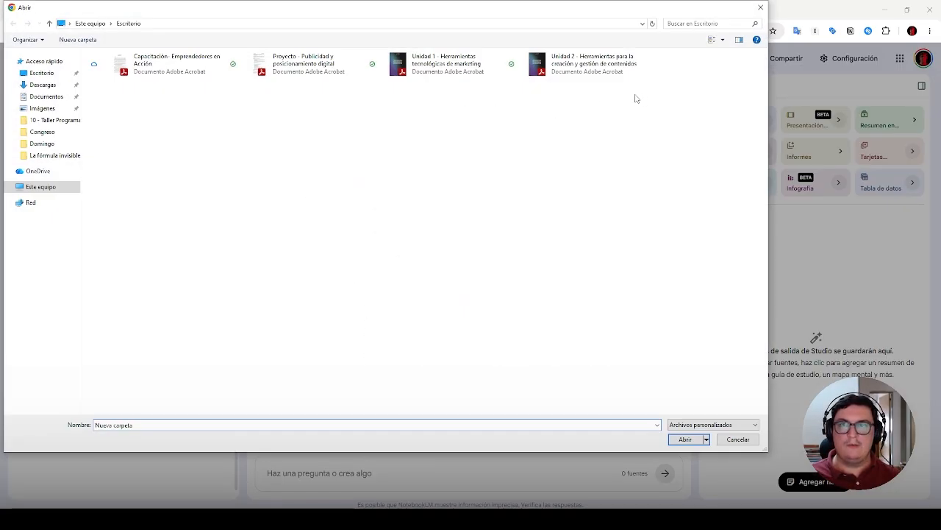
drag(637, 97, 369, 51)
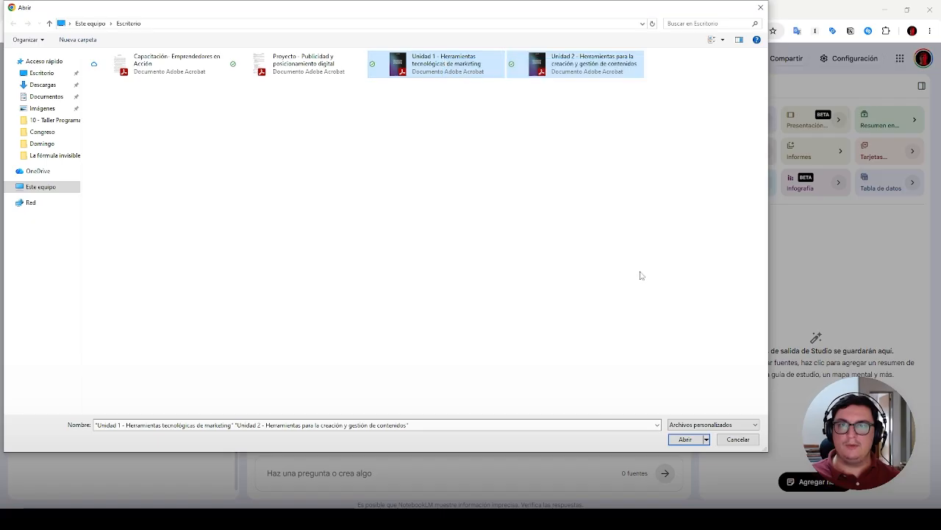
click(683, 440)
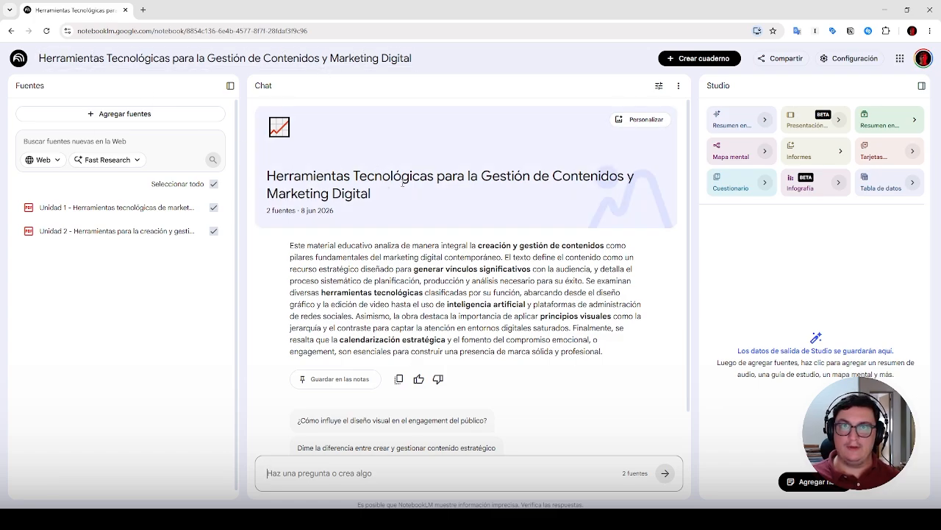
Rename the notebook as "Apuntes de Herramientas Tecnológicas para la Gestión de Contenidos y Marketing Digital"
click(168, 60)
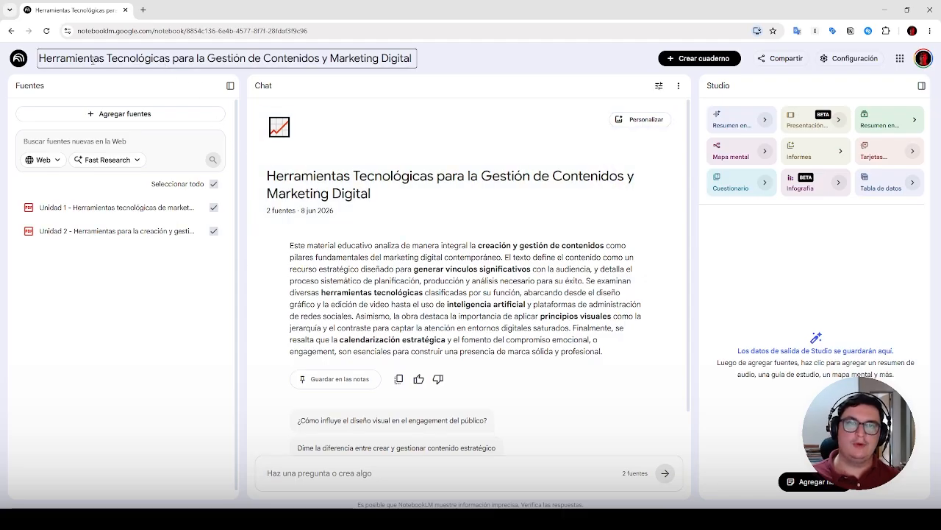
key(Home)
text(Apunte)
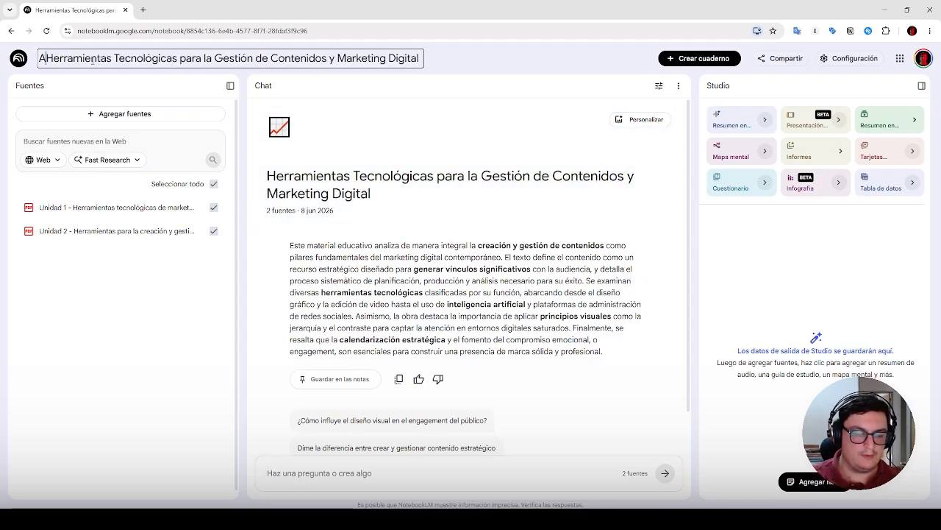
text(s de)
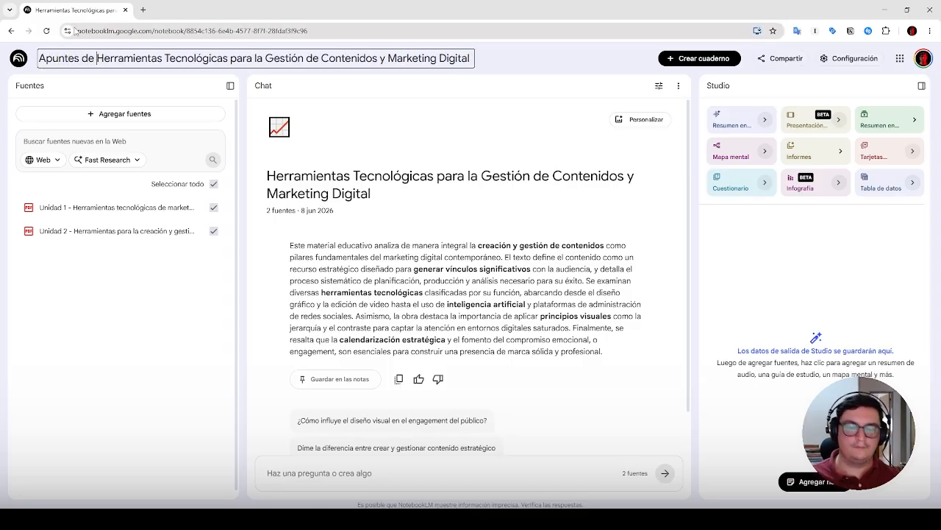
key(Return)
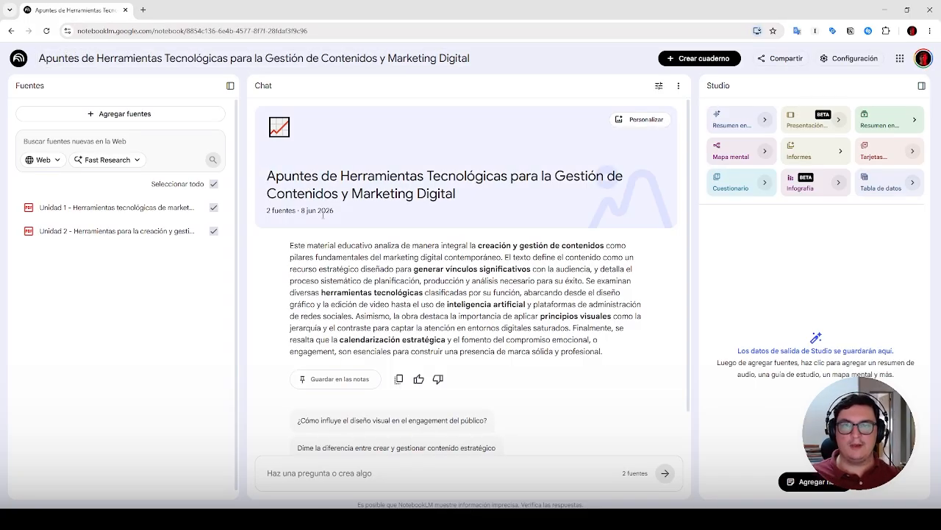
Change the notebook's emoji to the target with a dart from the activities category
click(286, 130)
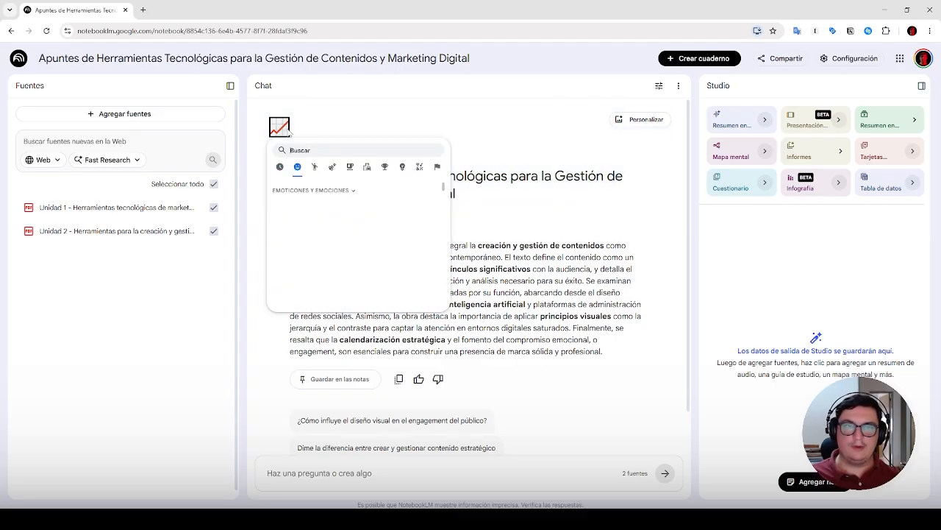
scroll(393, 169, down, 5)
click(387, 170)
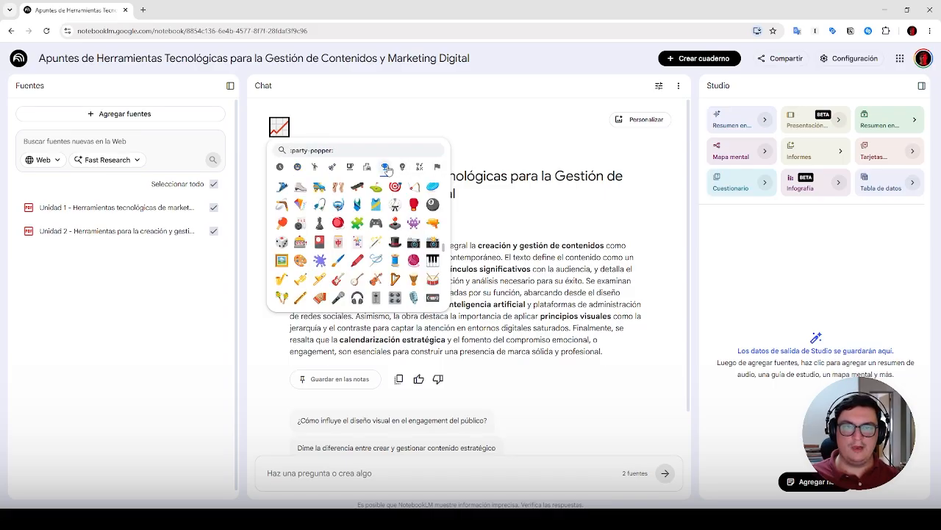
scroll(394, 219, down, 3)
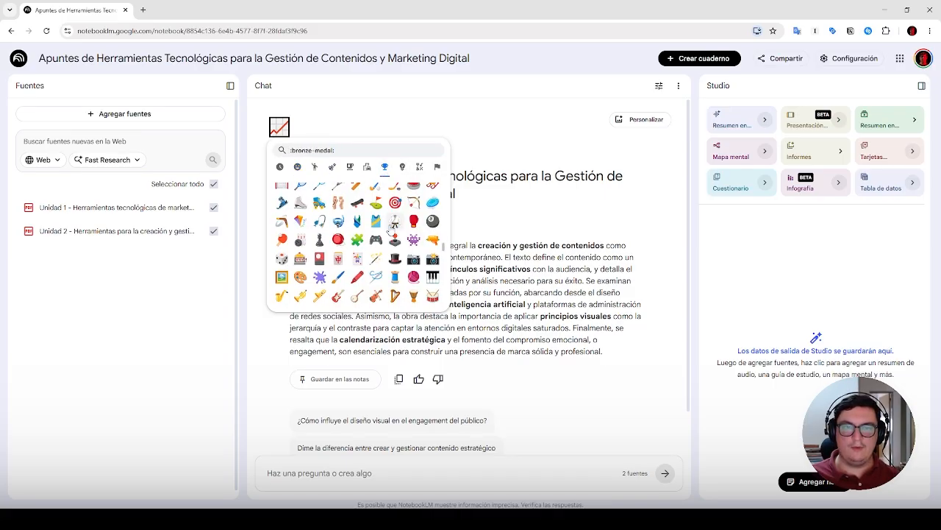
scroll(389, 228, up, 1)
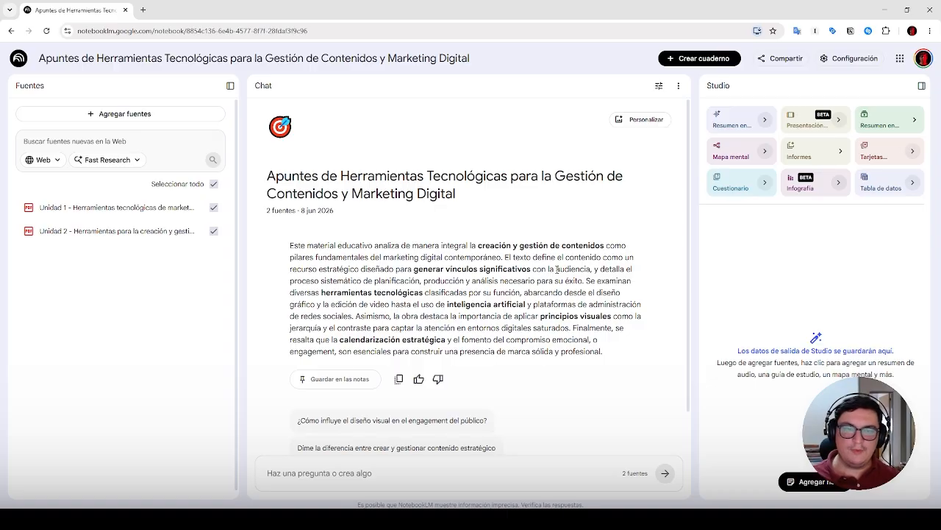
Switch to the Bibliografía folder in File Explorer, display its files as large thumbnails, and open the Marketing 7.0 PDF to view its cover
scroll(509, 293, down, 1)
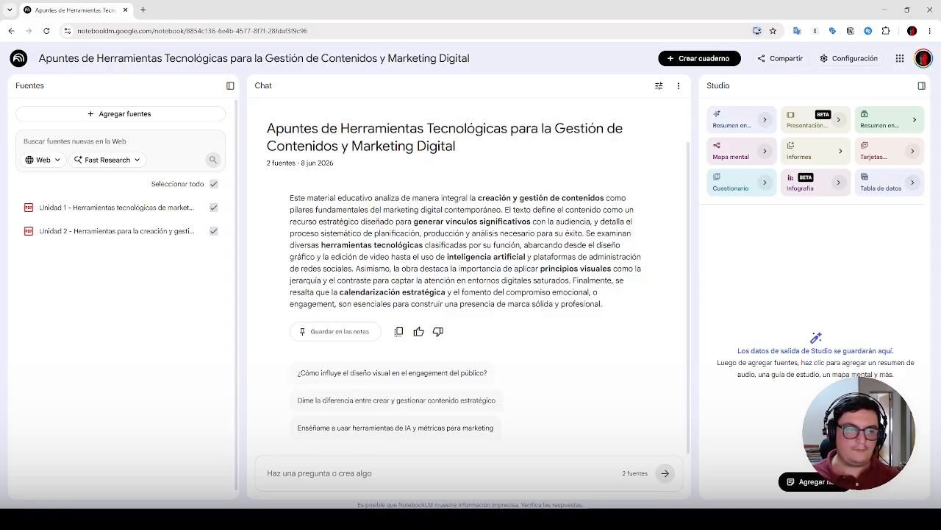
key(alt+Tab)
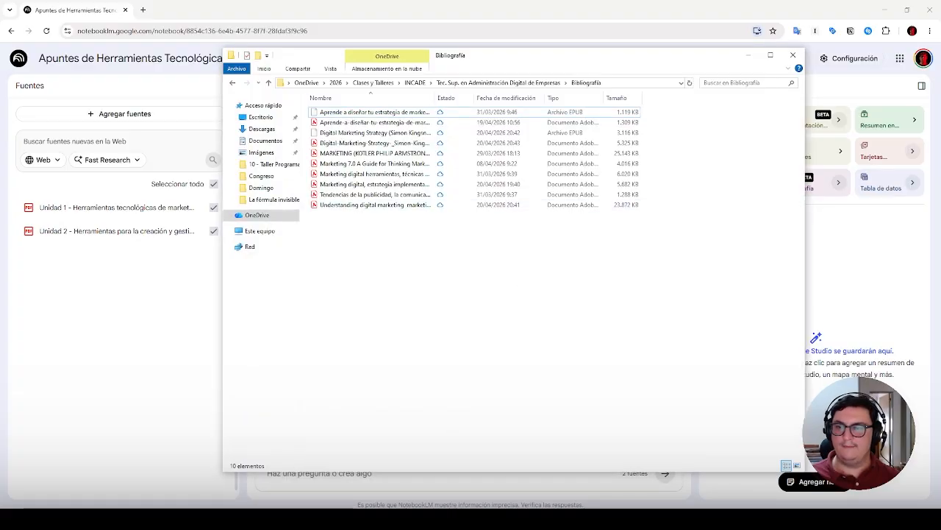
click(796, 465)
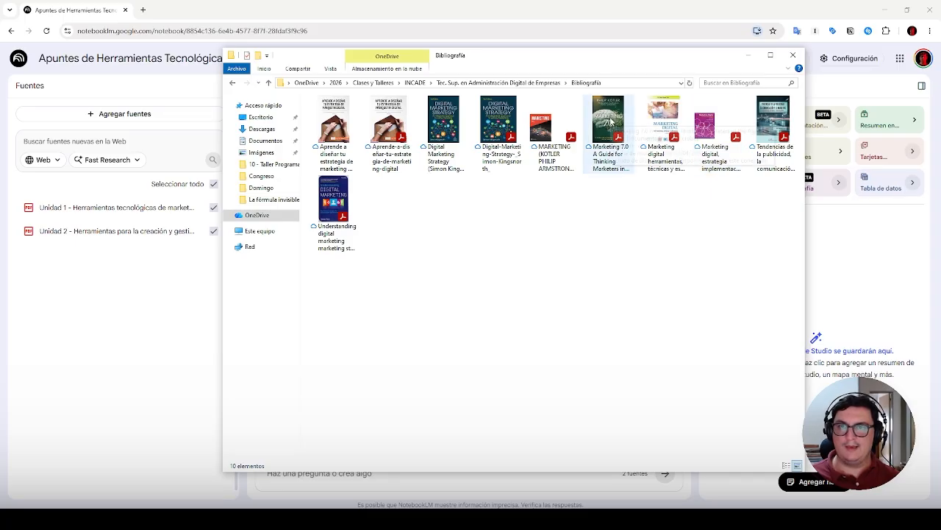
double_click(611, 122)
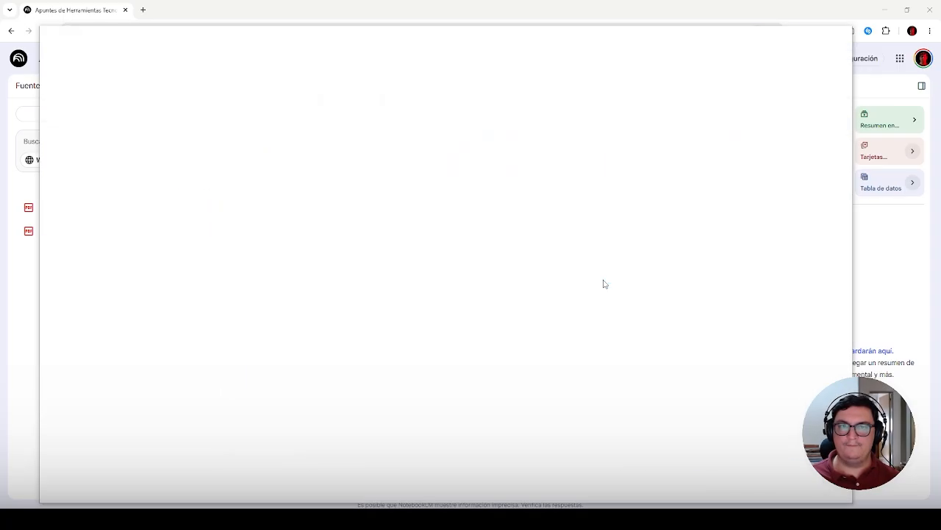
scroll(637, 269, down, 5)
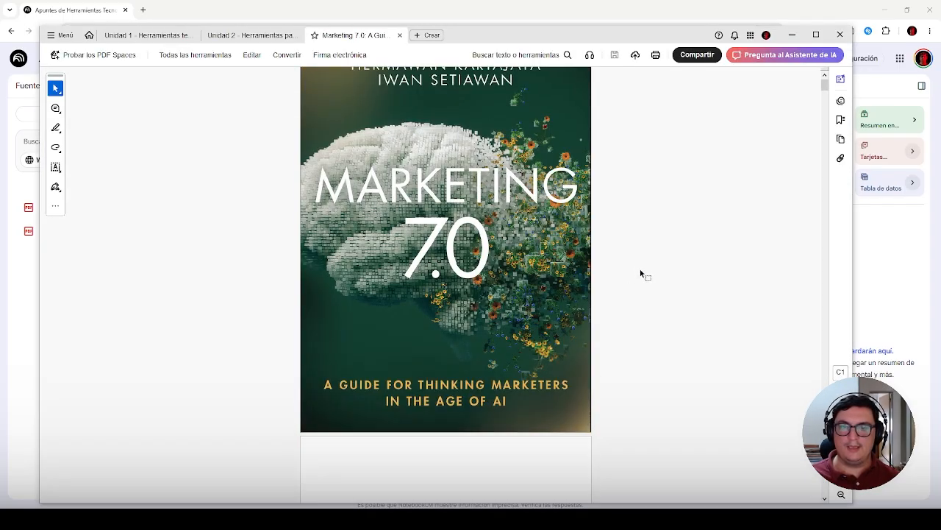
Skim the opening pages of the Marketing 7.0 PDF and minimize the PDF viewer
scroll(658, 286, down, 10)
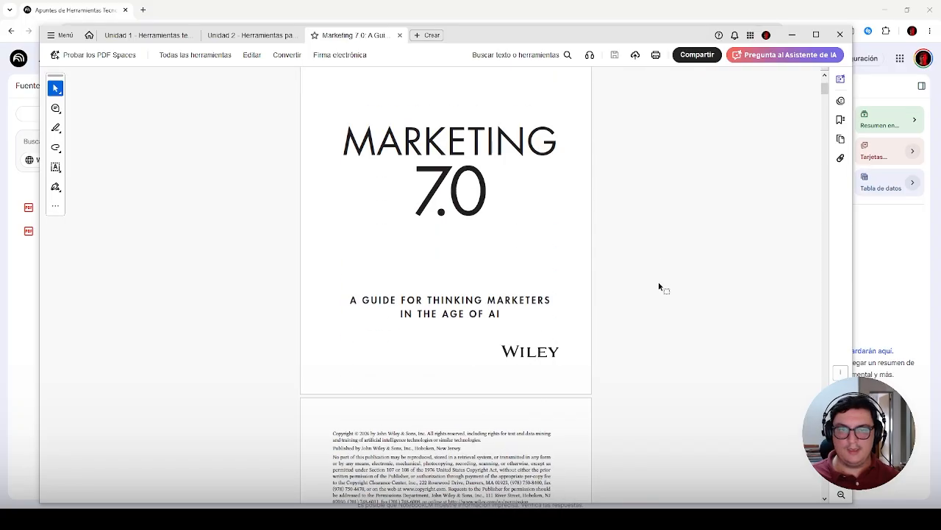
scroll(665, 302, down, 3)
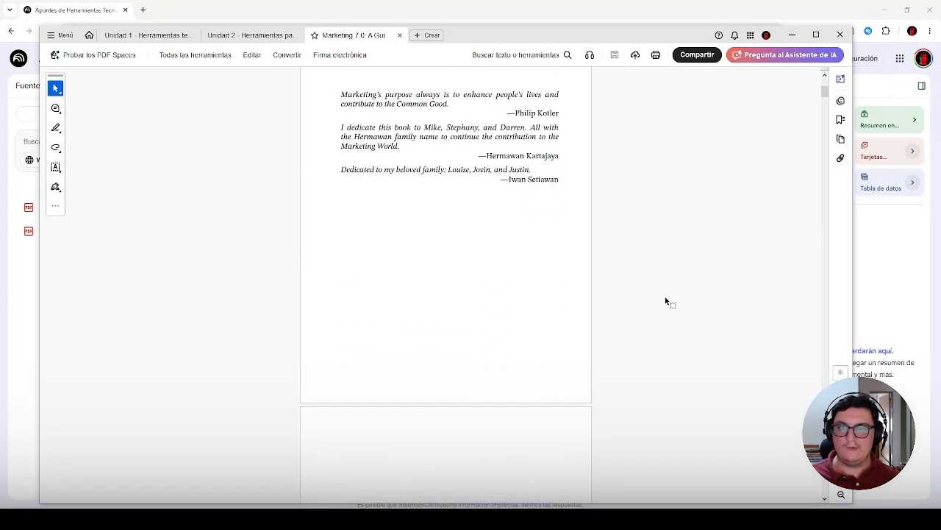
click(792, 34)
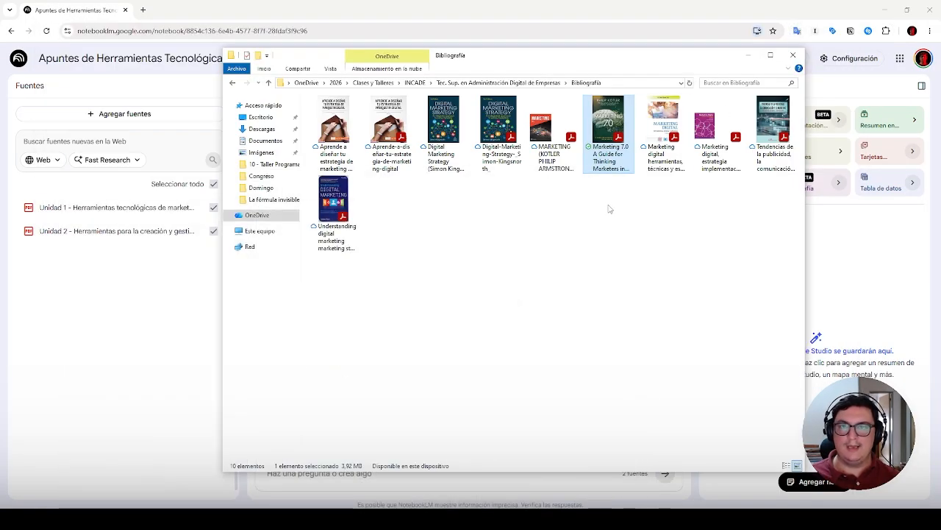
Switch to NotebookLM and add the Marketing 7.0 PDF from the Bibliografía folder as a source
drag(106, 362, 147, 361)
click(94, 316)
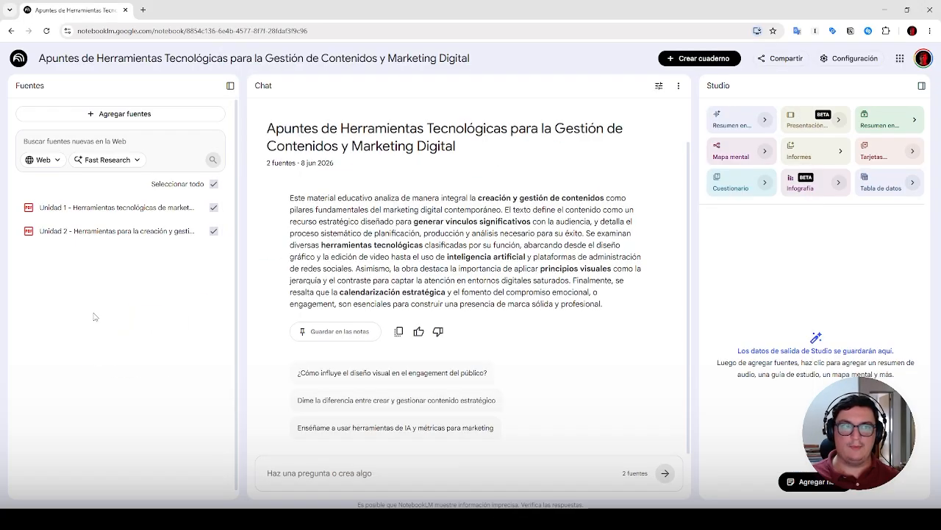
click(144, 114)
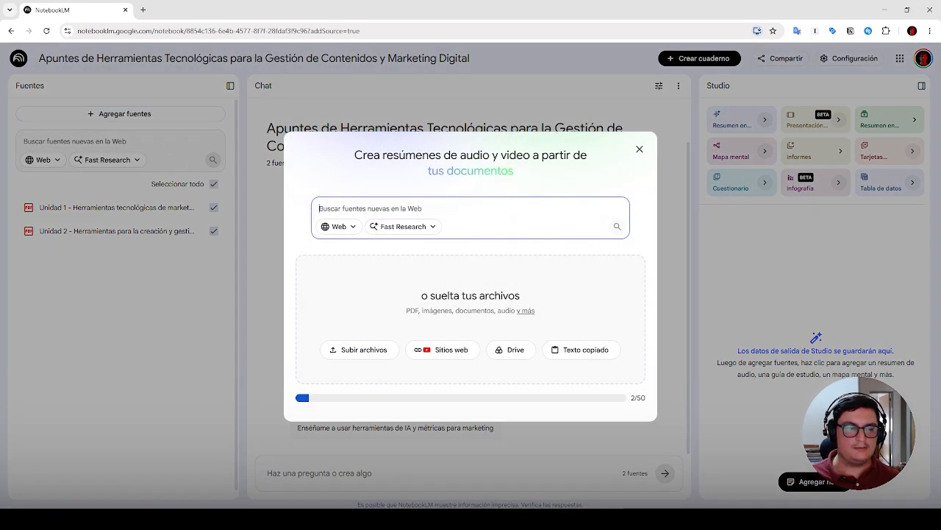
key(alt+Tab)
drag(583, 62, 216, 108)
drag(227, 167, 497, 304)
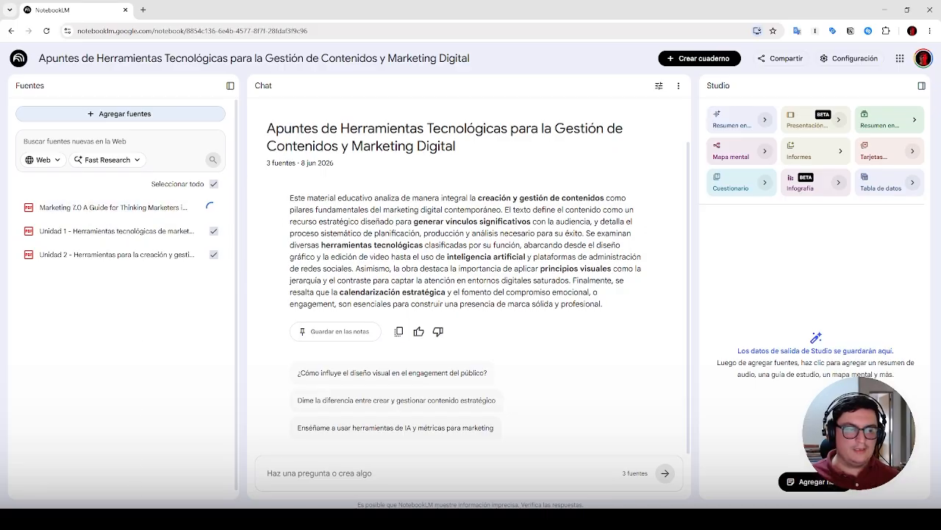
Open the Understanding digital marketing and Tendencias de la publicidad PDFs from the Bibliografía folder to download them, and close all PDF tabs
click(298, 520)
drag(338, 96, 675, 65)
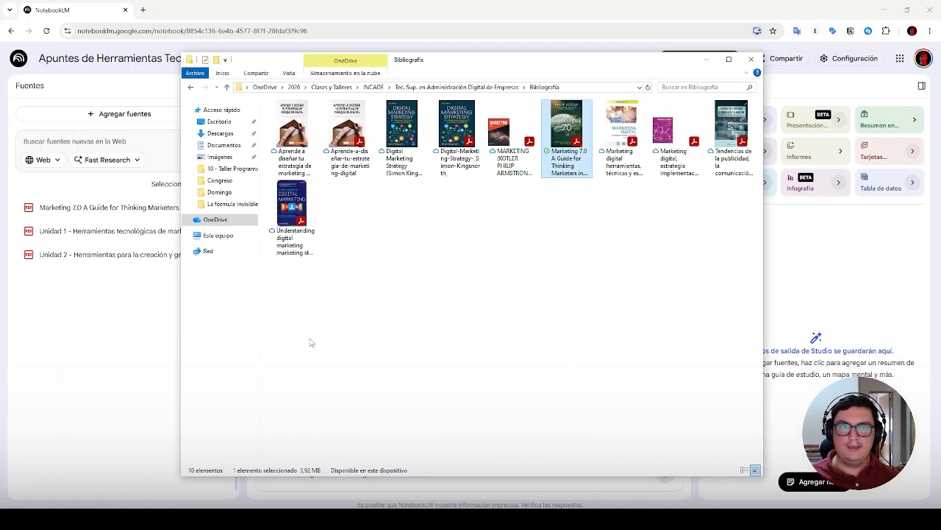
click(292, 219)
double_click(292, 220)
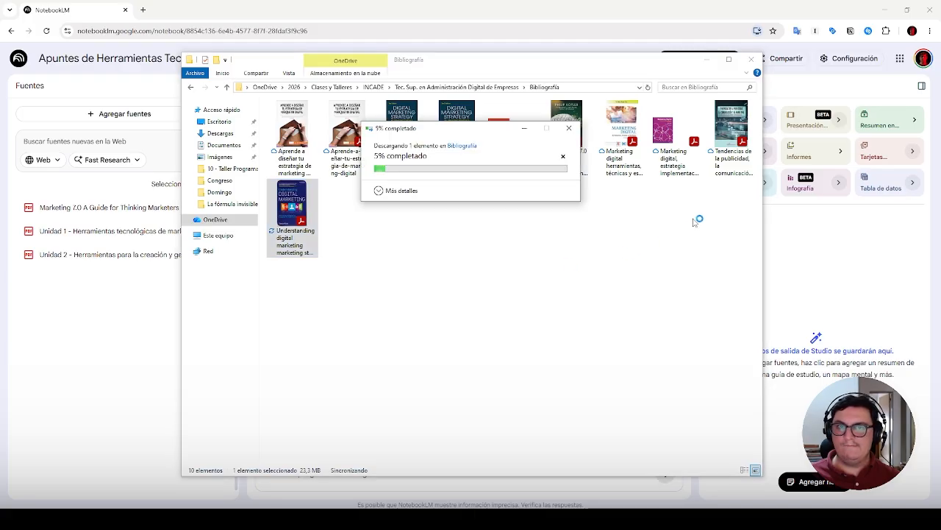
click(726, 162)
key(Return)
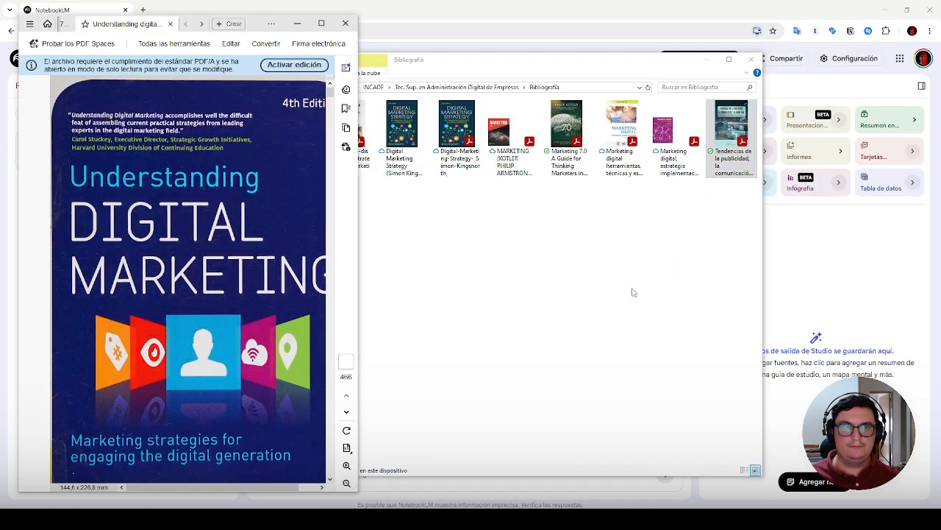
click(345, 23)
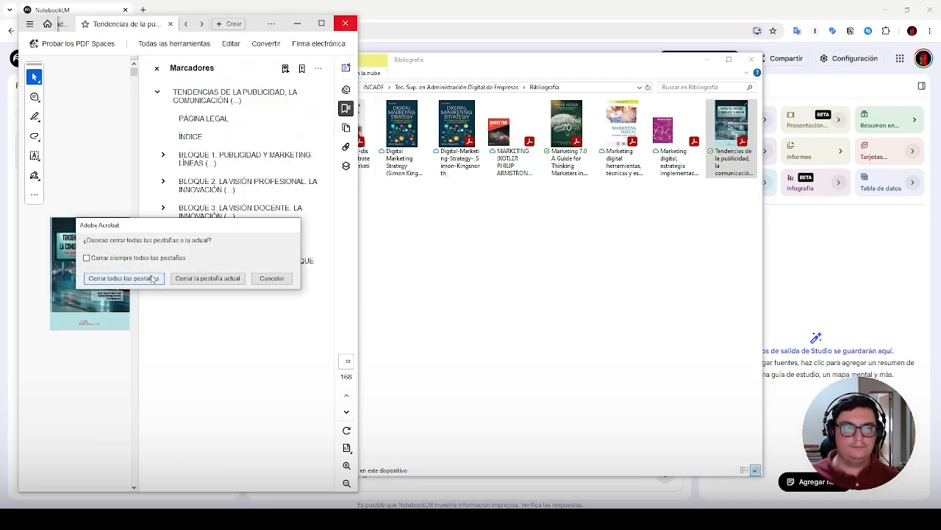
click(151, 278)
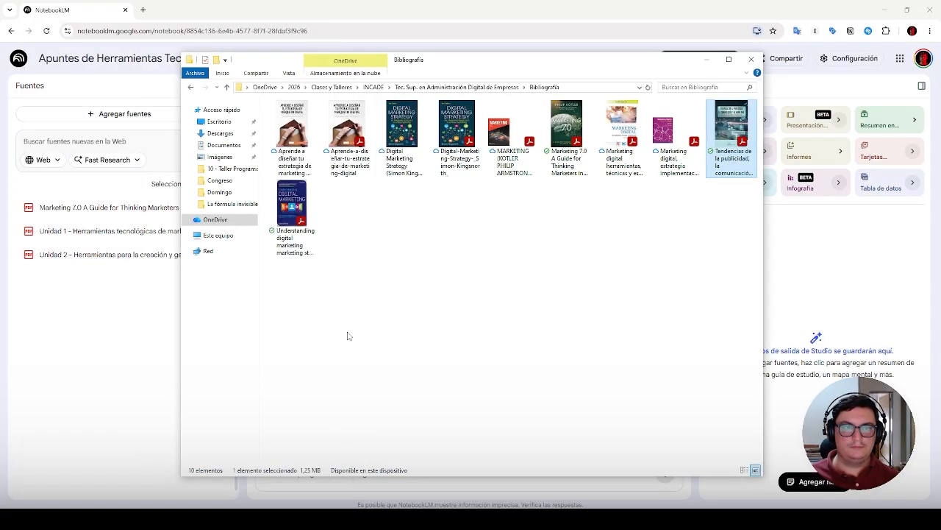
Return to NotebookLM and add the Tendencias de la publicidad PDF from the Bibliografía folder as a source
click(141, 343)
click(122, 113)
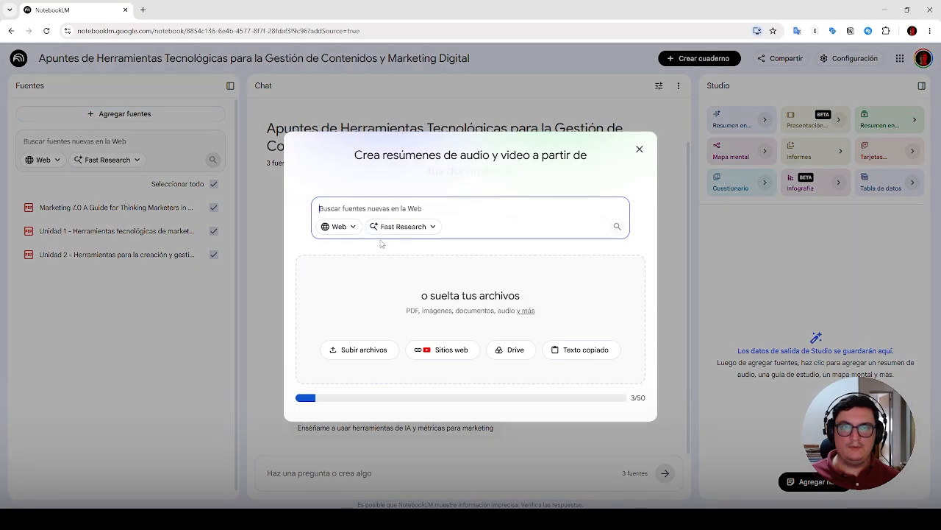
click(101, 519)
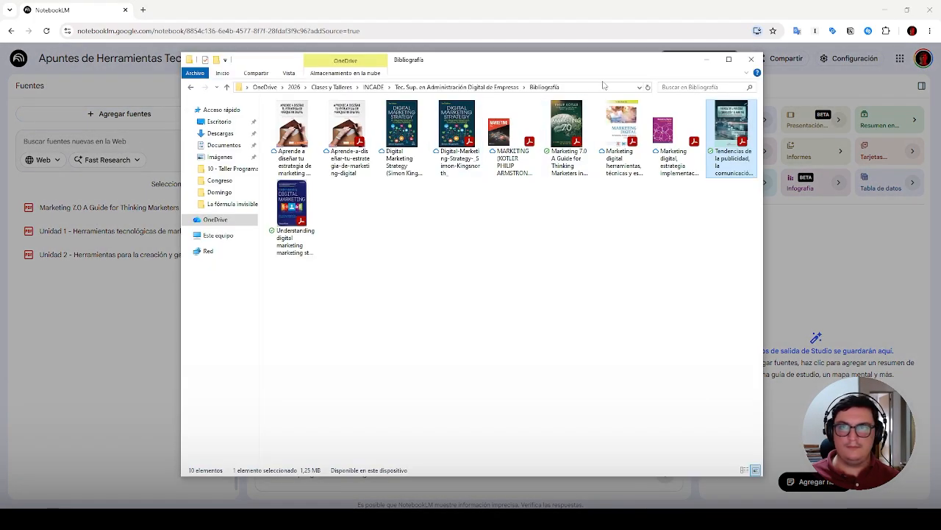
drag(613, 64, 356, 80)
drag(474, 140, 573, 309)
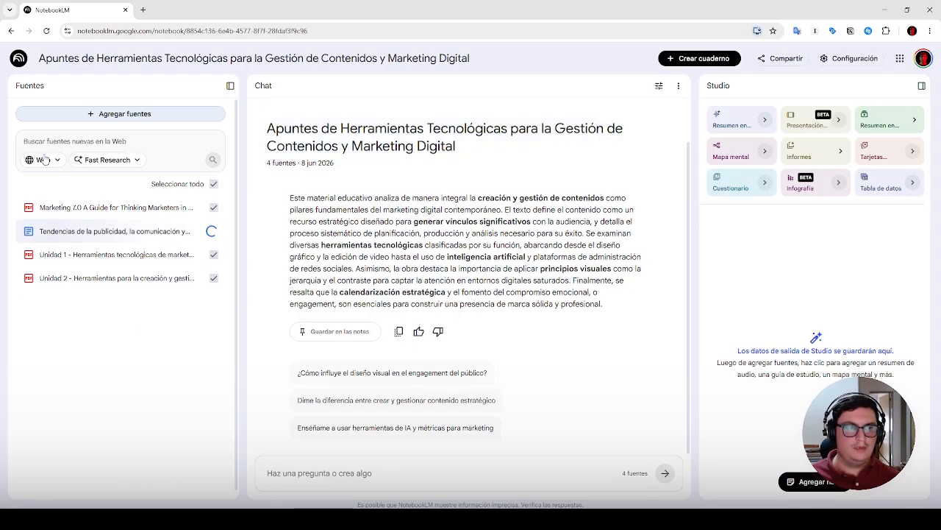
Add the Understanding digital marketing PDF from the Bibliografía folder as another notebook source
click(110, 118)
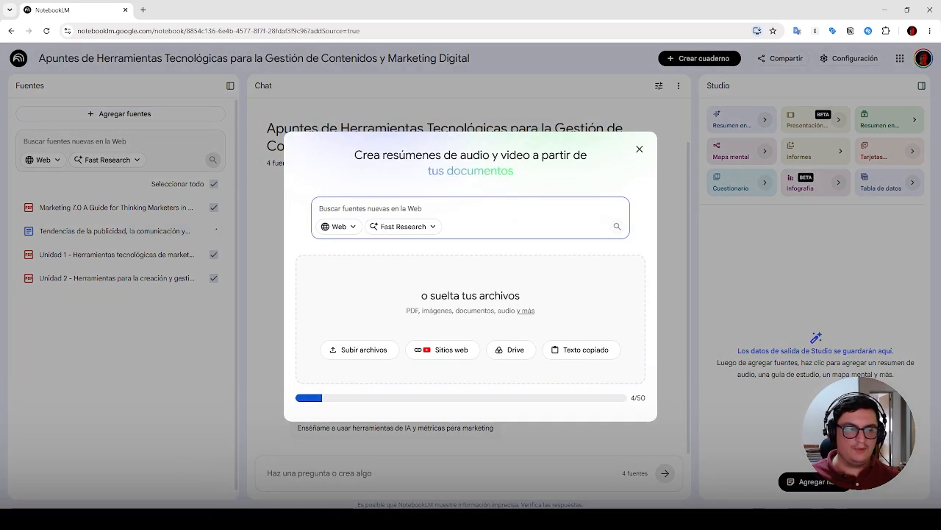
click(215, 518)
drag(44, 224, 558, 305)
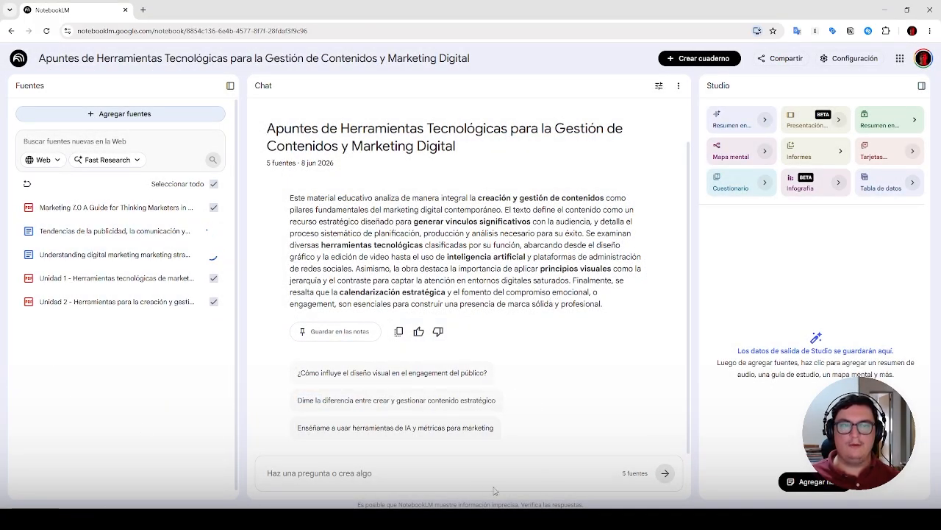
Draft the chat prompt "Dame 3 oraciones cortas que resuman la bibliografía presentada en las fuentes."
click(448, 476)
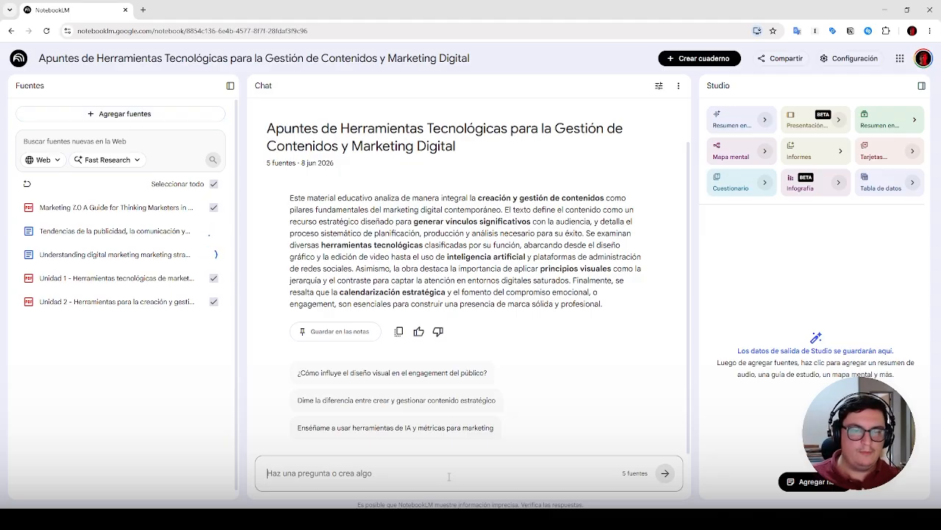
text(Dame 3 o)
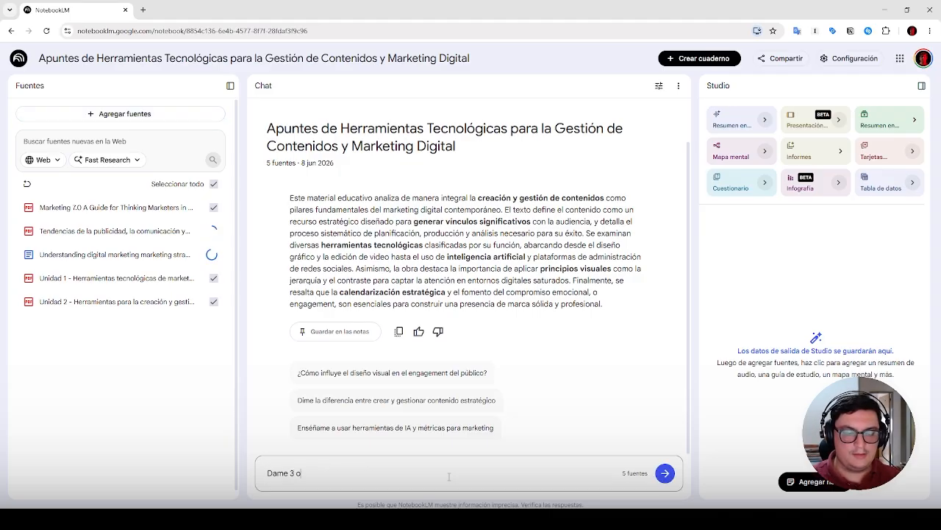
text(raciones)
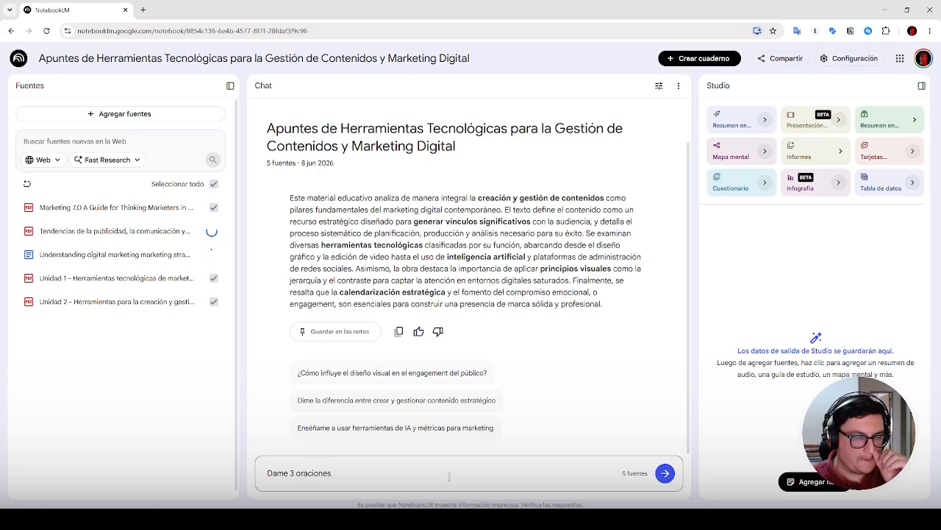
text( cortas que)
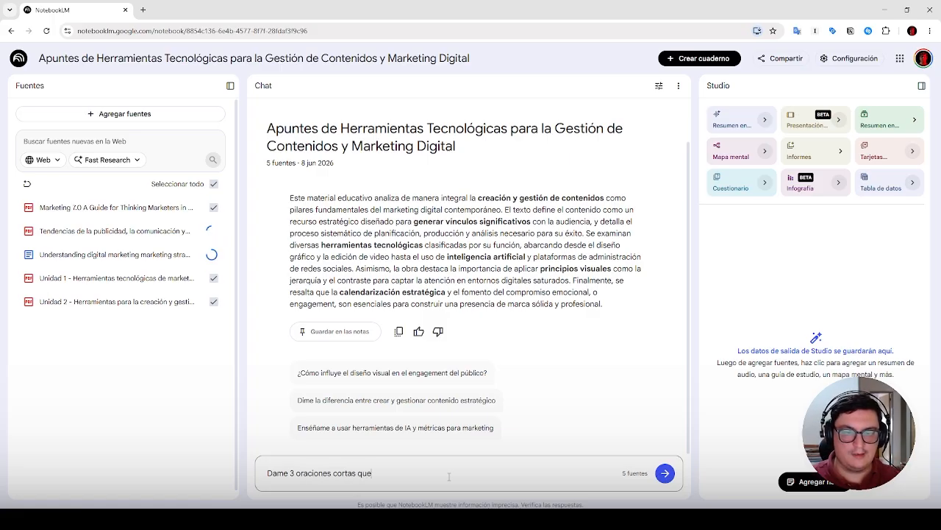
text( resuman )
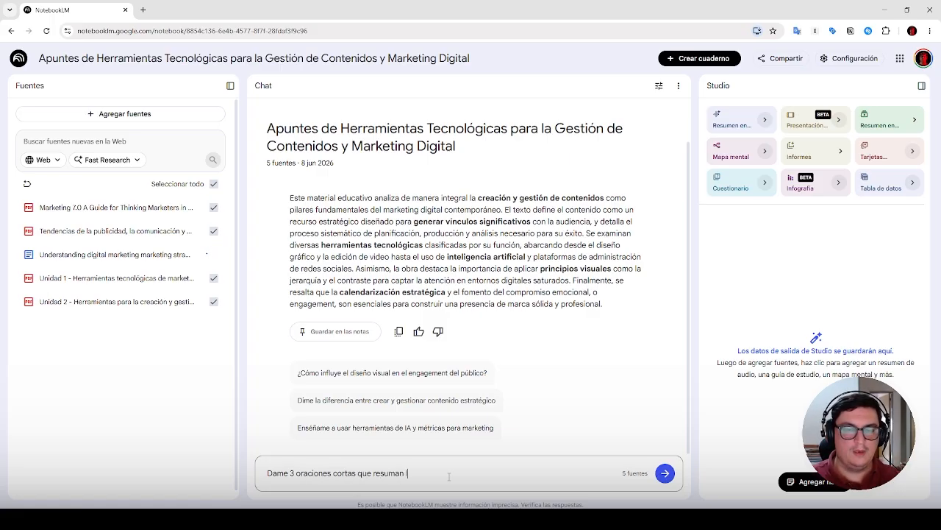
text(la bibliograf)
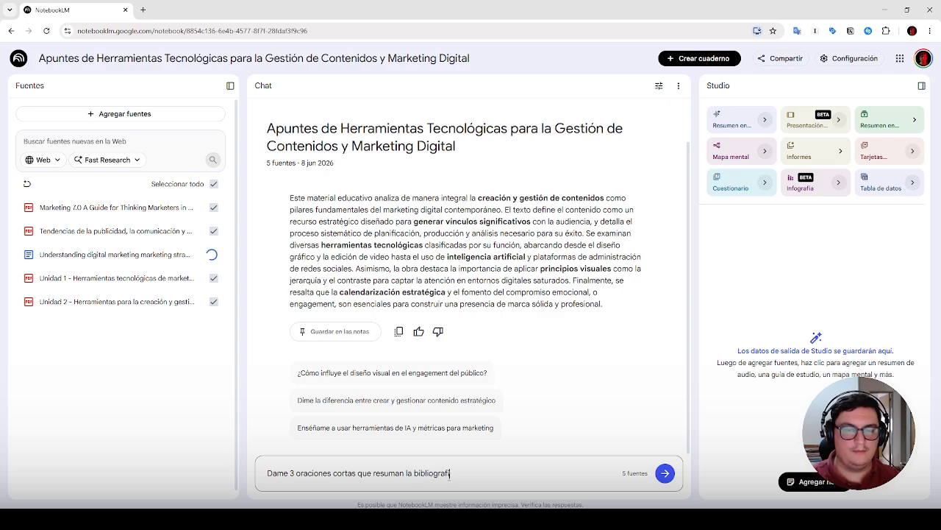
text(ía presentad)
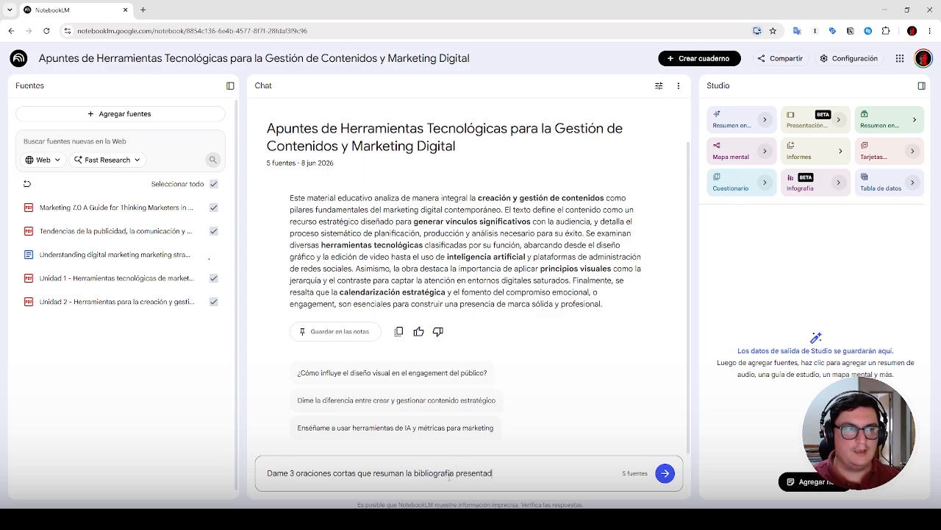
text(a en las fuentes.-)
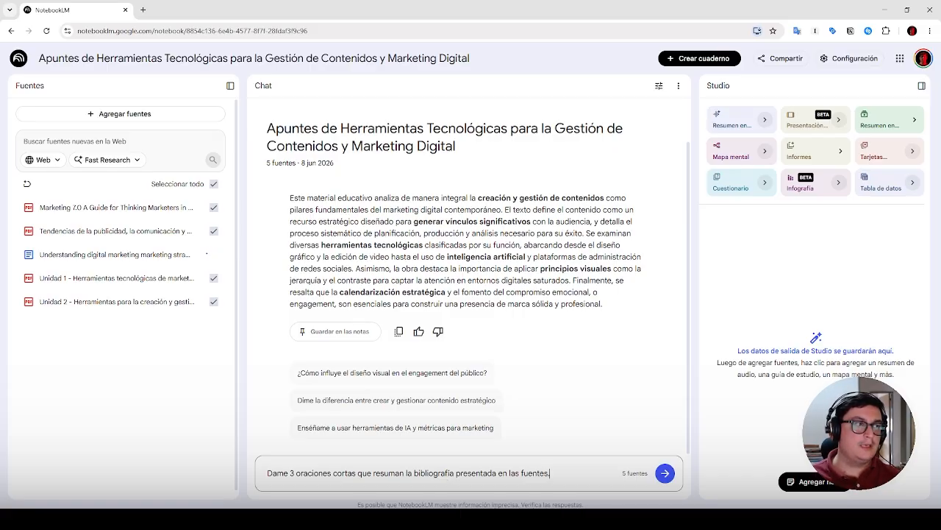
Bring the Bibliografía folder forward to look over its book files, and minimize it
drag(0, 74, 258, 53)
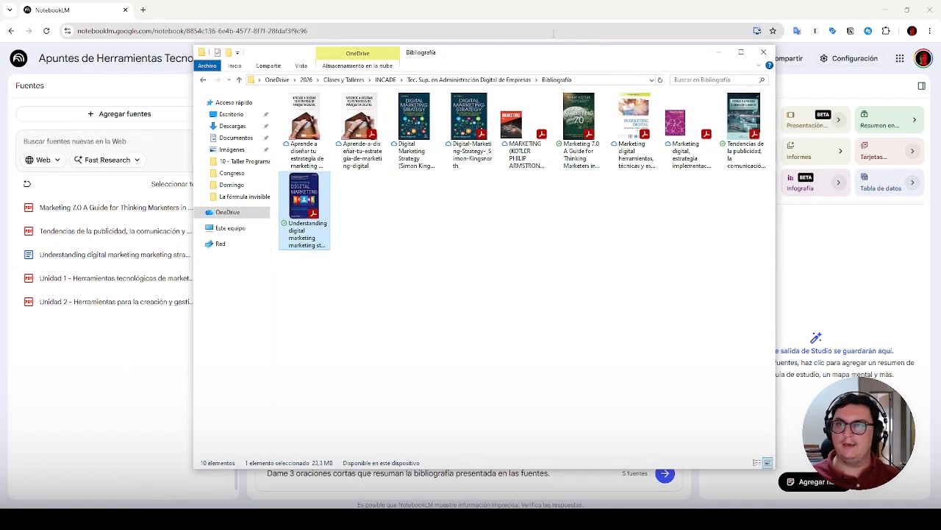
click(714, 51)
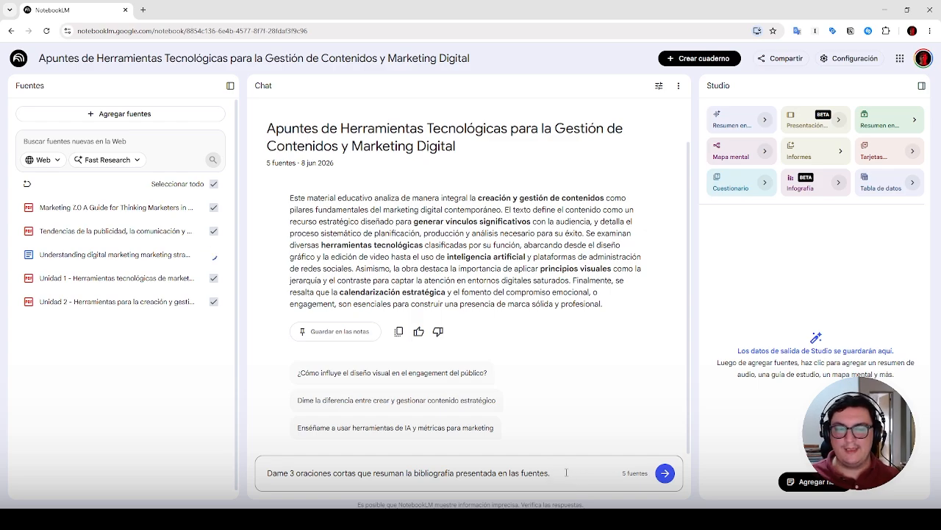
Replace the drafted chat prompt with "Necesito hacer 3 fichas con frases claves para clase, por lo que"
drag(566, 472, 257, 475)
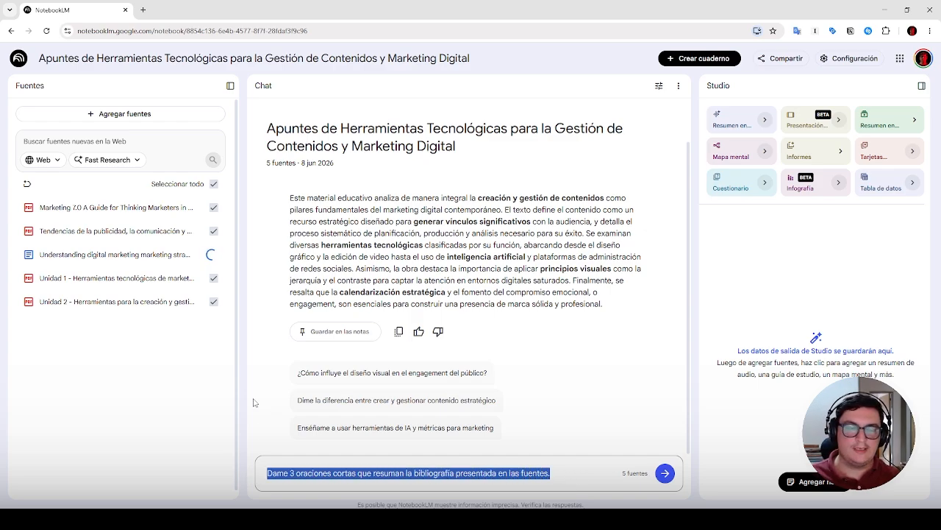
text(Neces)
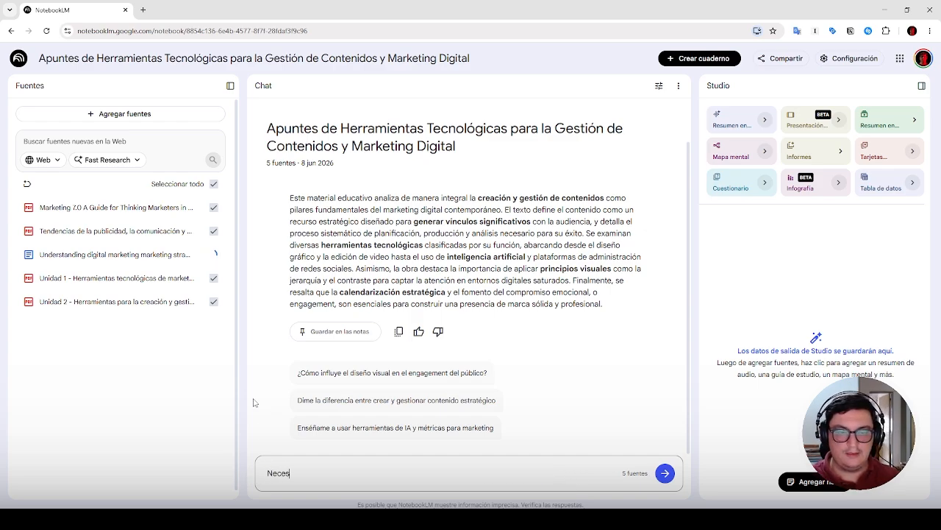
text(ito hace)
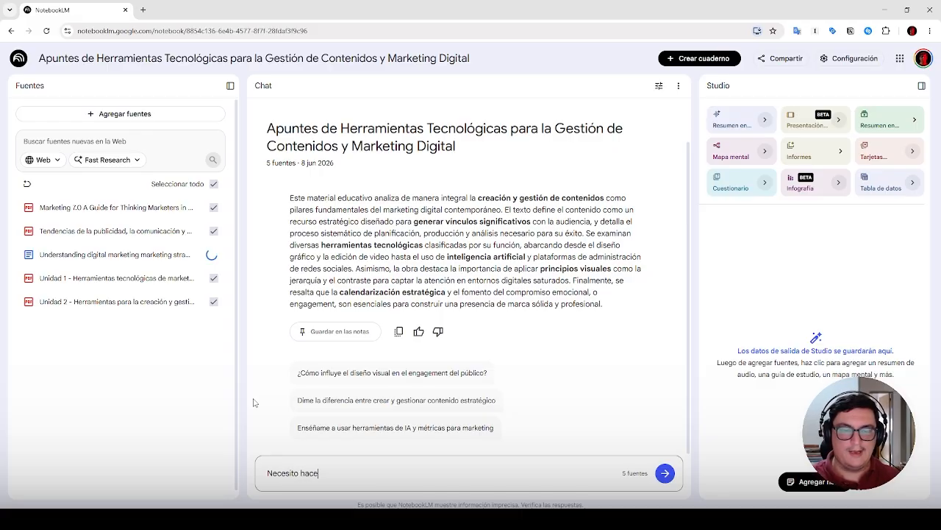
text(r 3 fi)
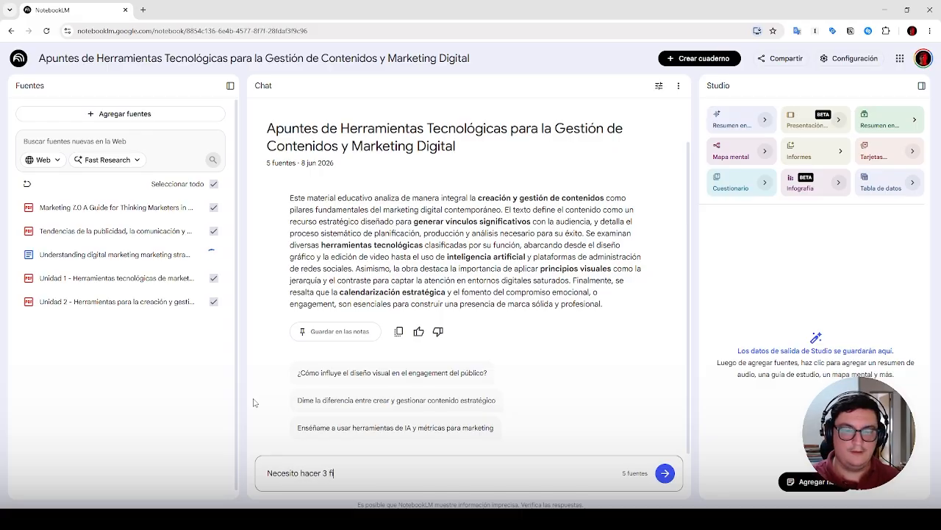
text(chas con palab)
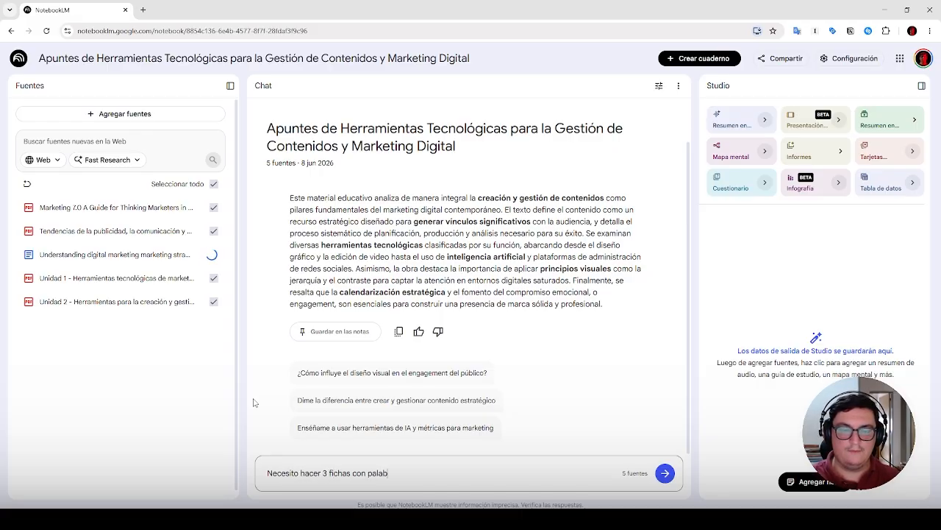
key(BackSpace)
key(BackSpace)
key(BackSpace)
key(BackSpace)
key(BackSpace)
text(frases c)
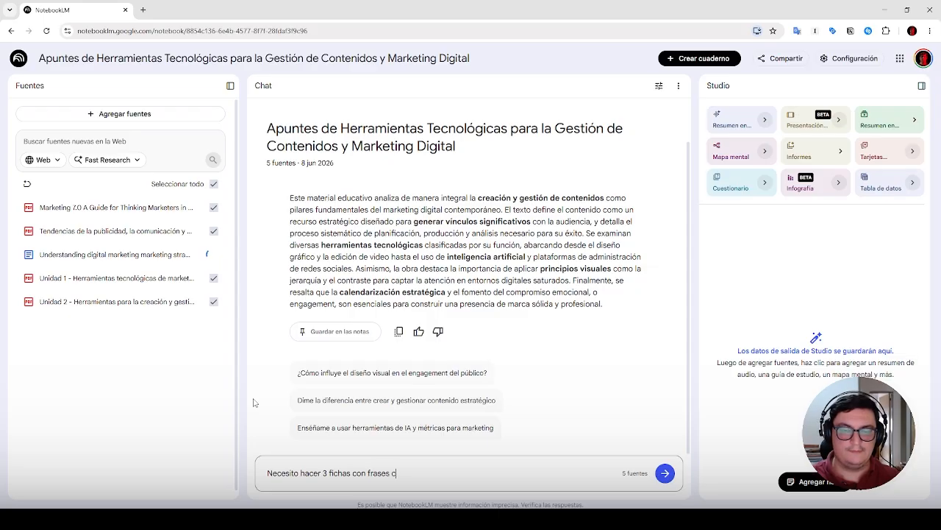
text(laves para cl)
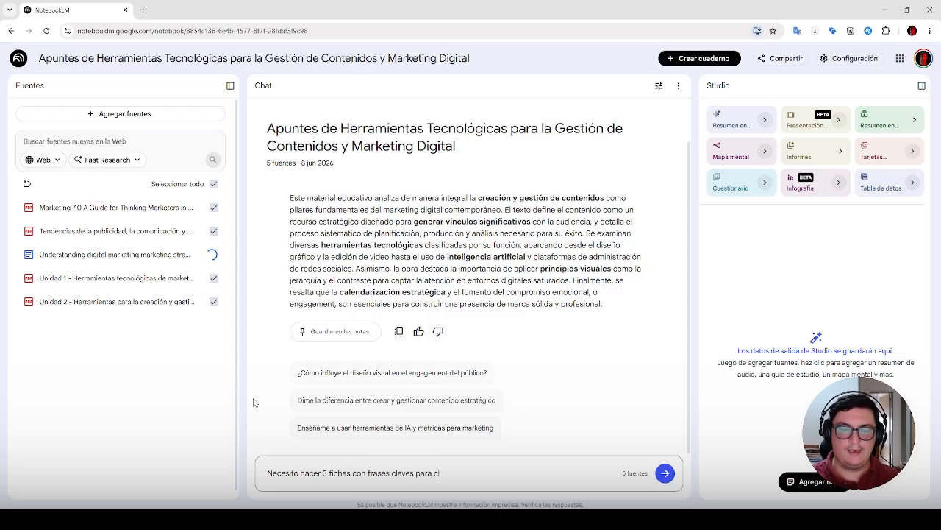
text(ase, por lo que necesito)
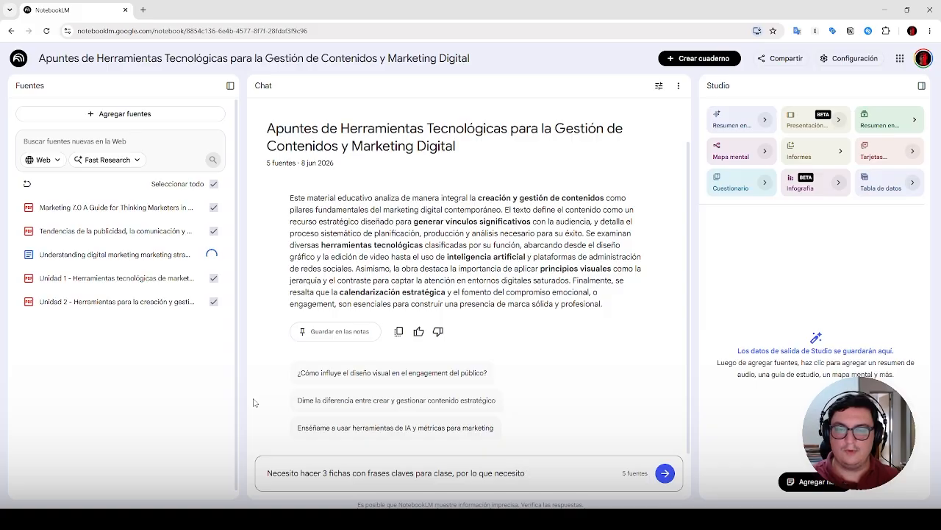
key(BackSpace)
key(BackSpace)
key(BackSpace)
key(BackSpace)
key(BackSpace)
key(BackSpace)
key(BackSpace)
key(BackSpace)
Continue the prompt with "quiero que leas el material de las fuentes y me brindes 3 oraciones que describan"
text(quie)
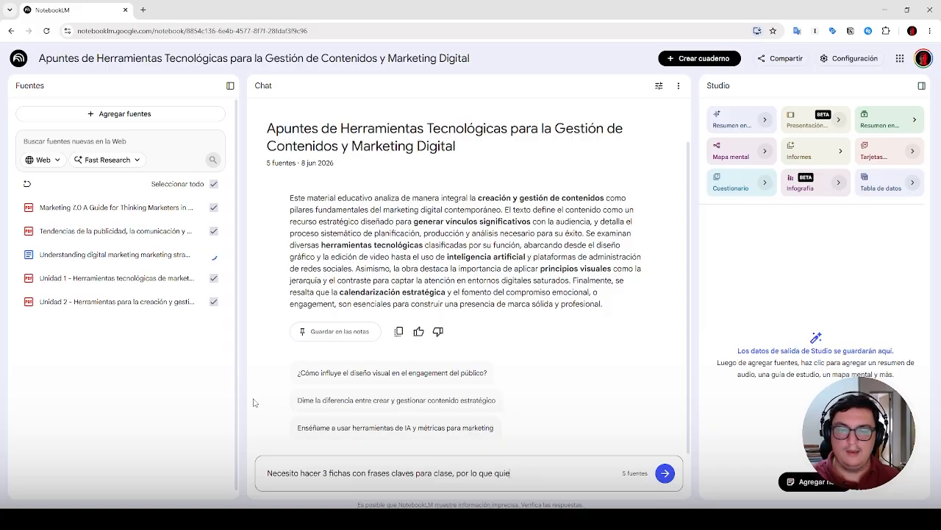
text(ro que leas el mate)
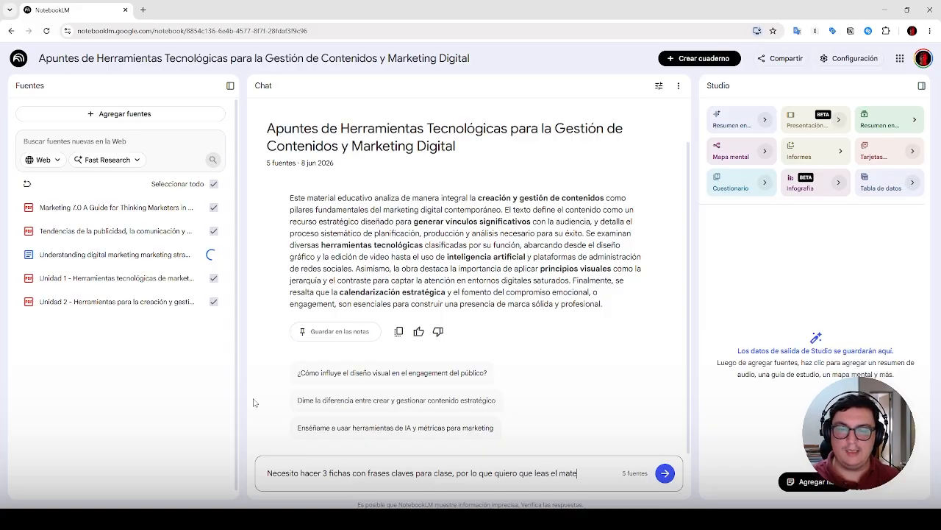
text(rial de las fuent)
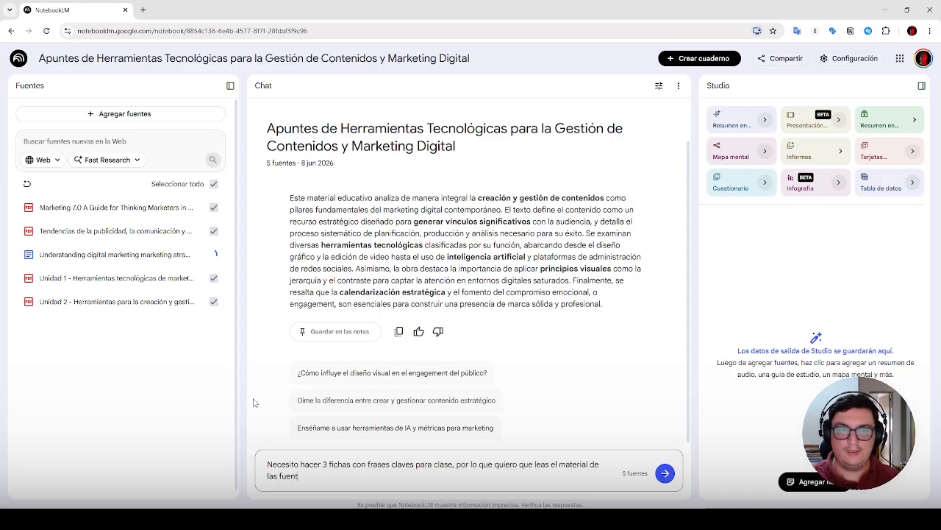
text(es y me br)
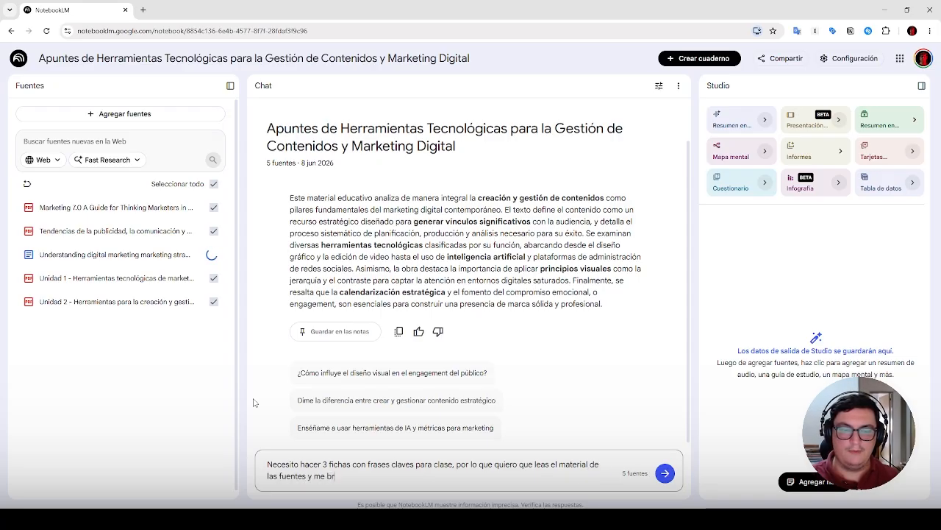
text(indes 3 oracio)
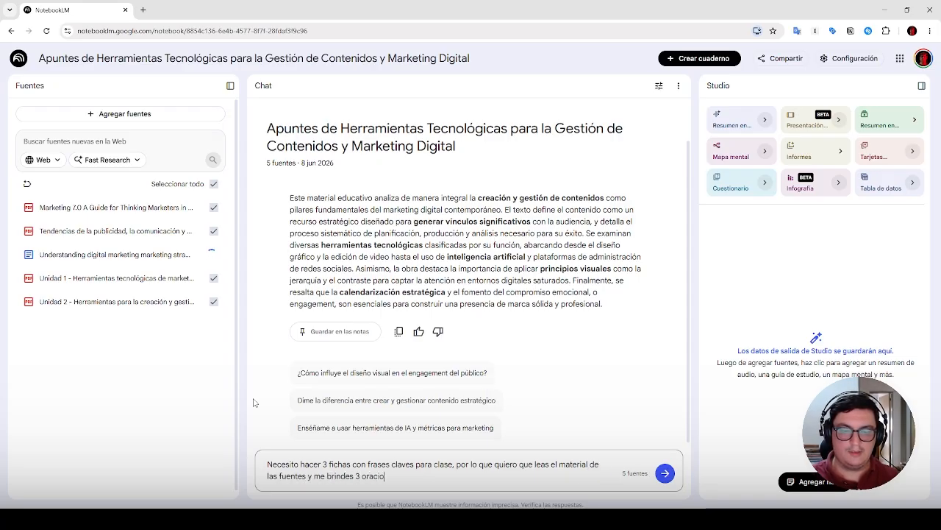
text(nes que describa)
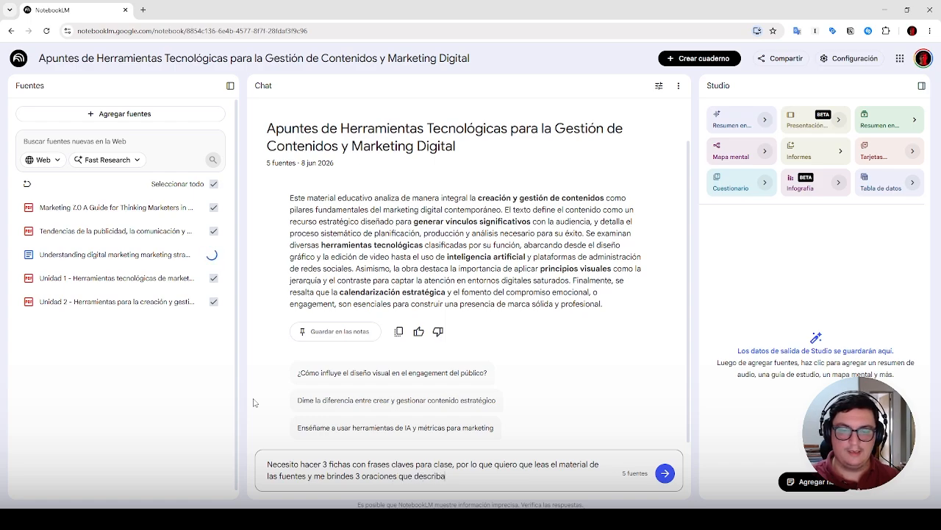
Complete the prompt with "los conceptos bibliográficos presentados." and send it to the notebook chat
text(n la)
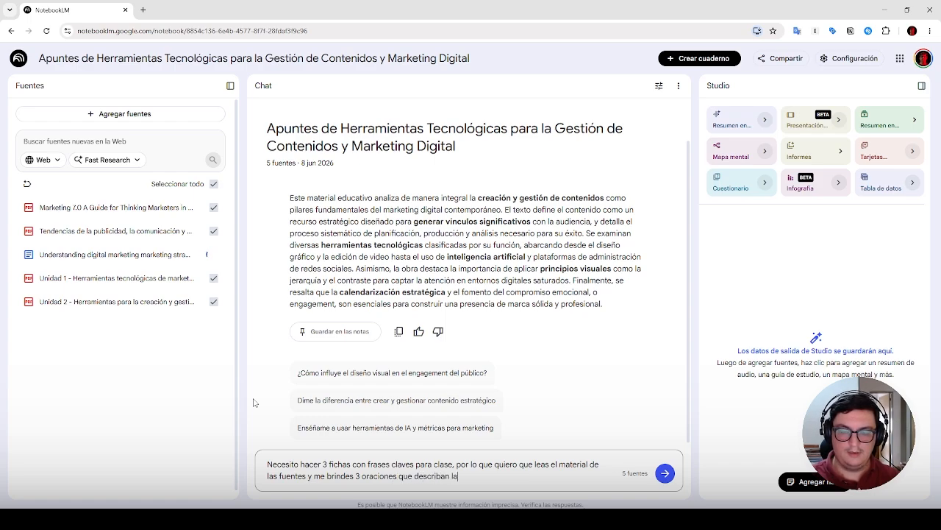
key(BackSpace)
text(os conbcep)
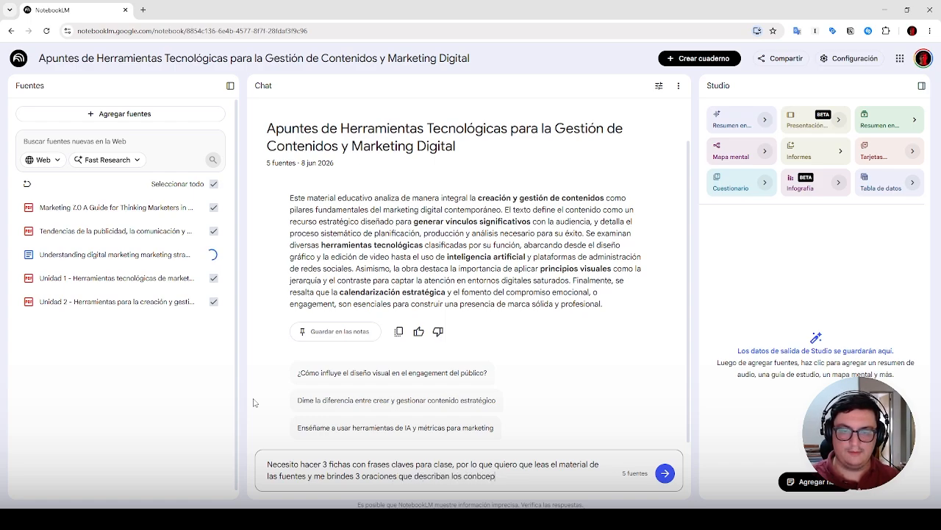
key(BackSpace)
key(BackSpace)
key(BackSpace)
key(BackSpace)
text(ceptos b)
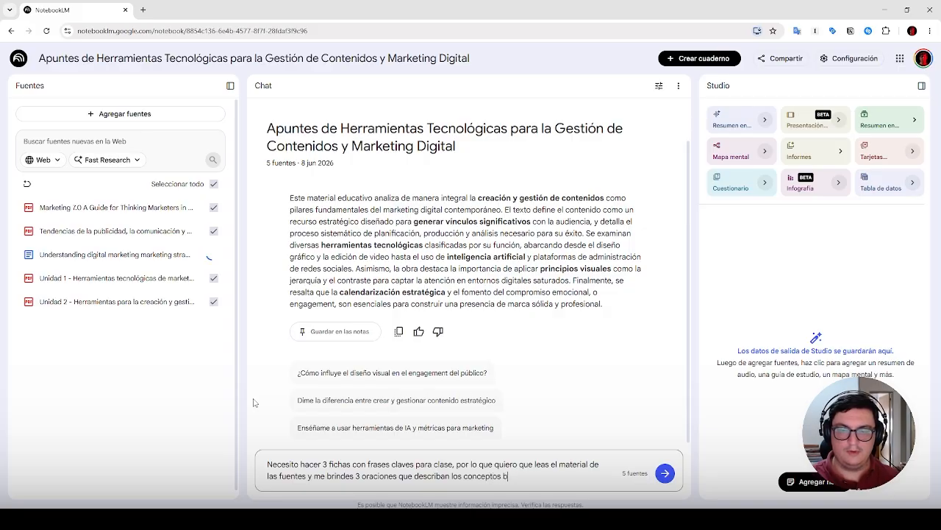
text(ibliográfico)
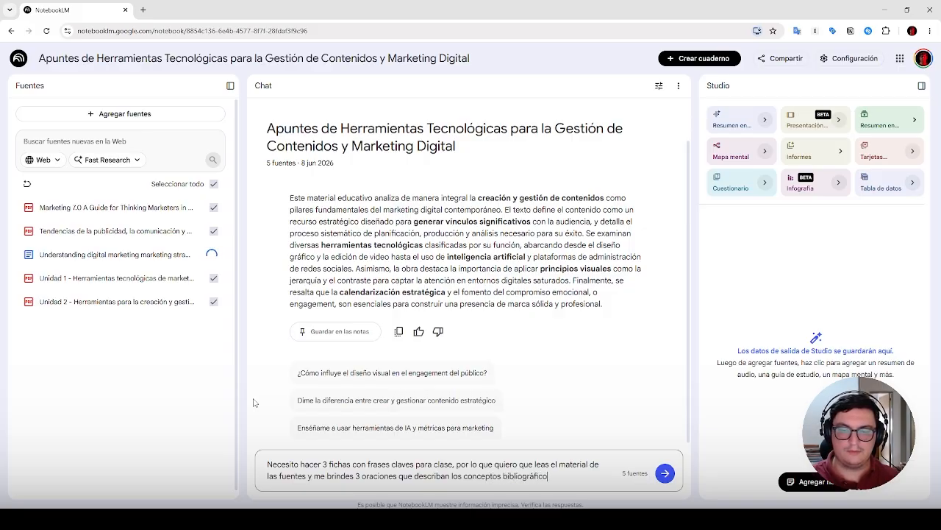
text(s presentados.)
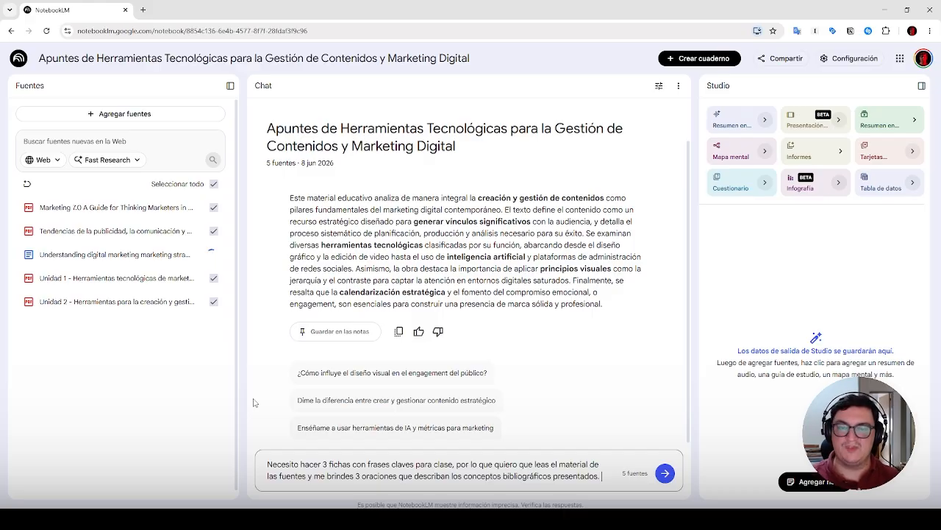
key(Return)
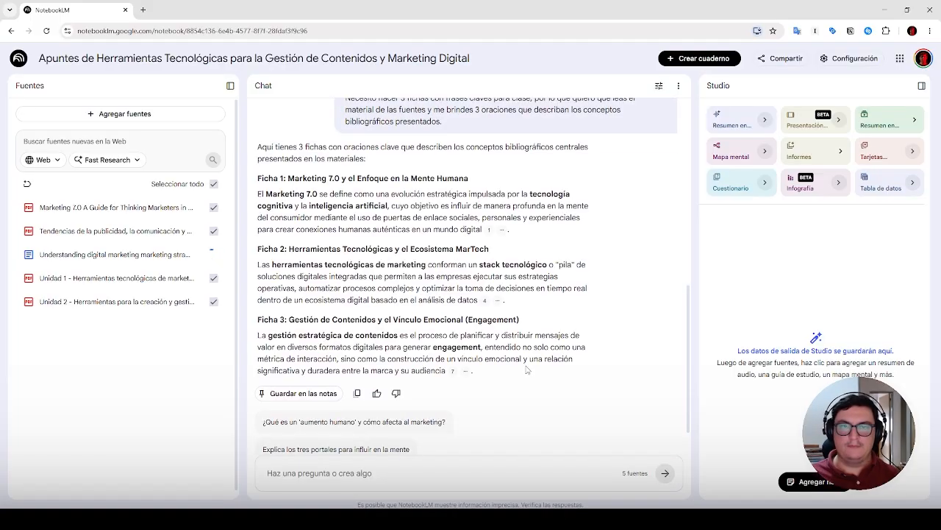
Read the three cards in the chat answer and preview the sources cited in them
scroll(531, 370, up, 1)
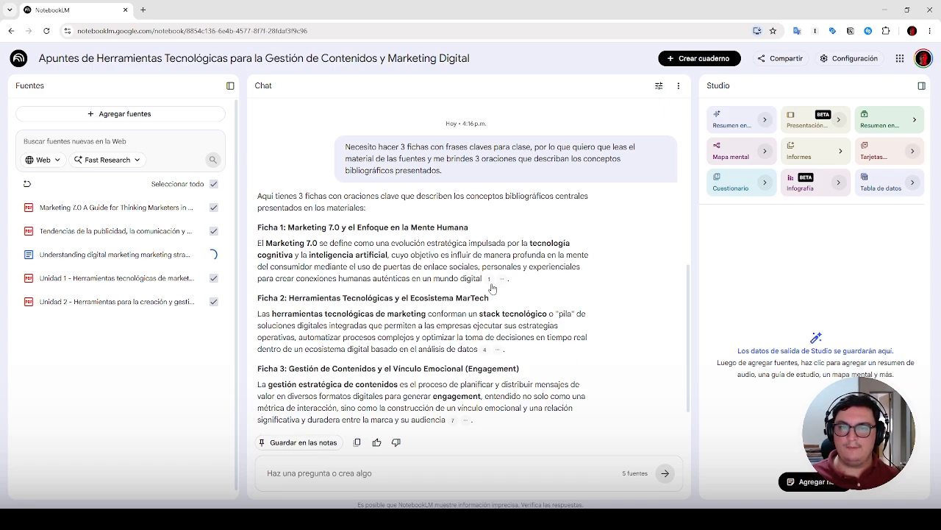
mouse_move(490, 280)
mouse_move(486, 350)
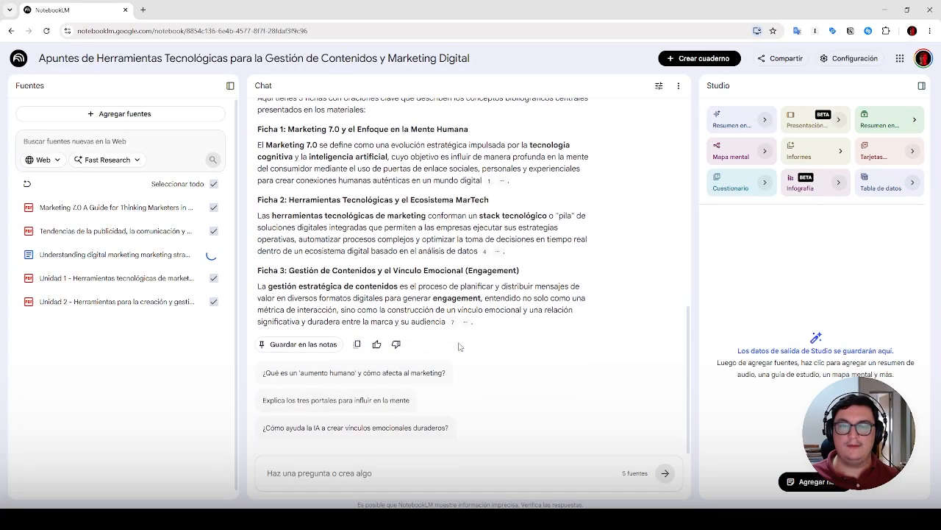
mouse_move(456, 329)
scroll(456, 329, up, 3)
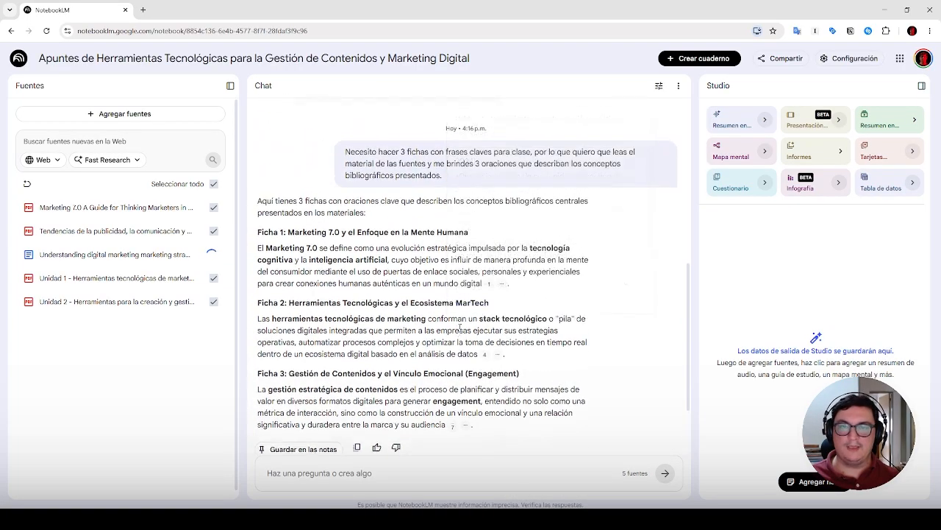
scroll(486, 295, down, 1)
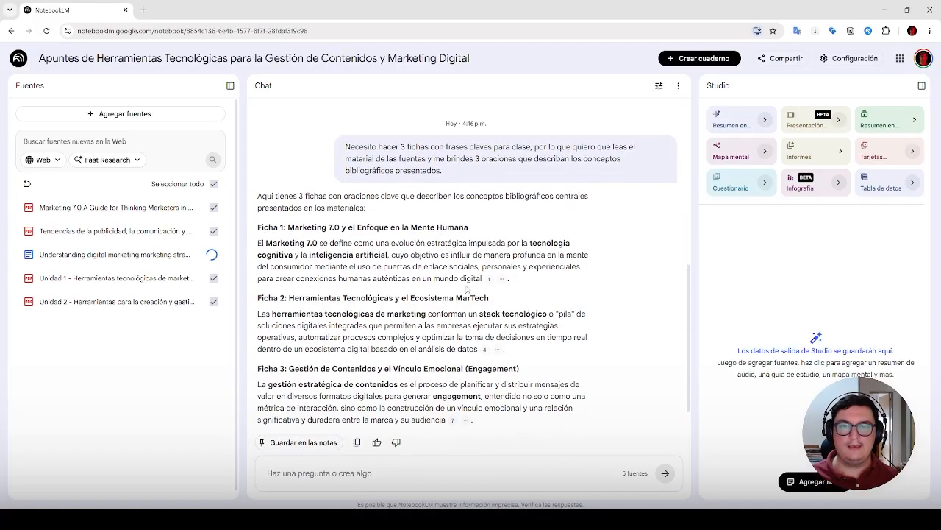
click(498, 280)
mouse_move(518, 283)
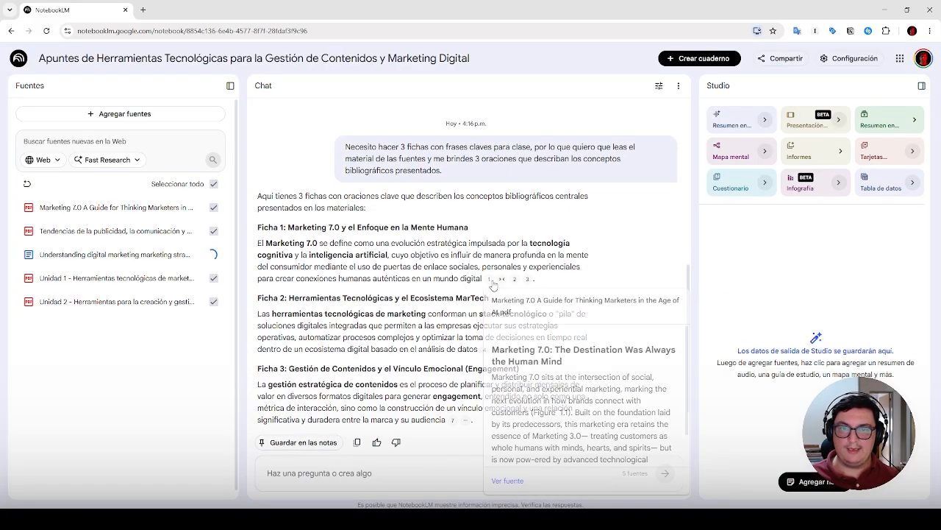
mouse_move(484, 303)
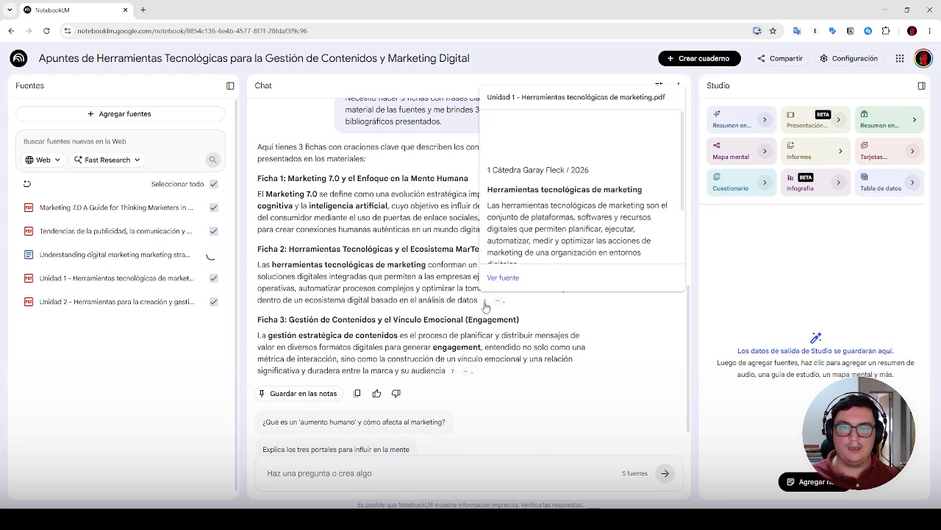
mouse_move(453, 373)
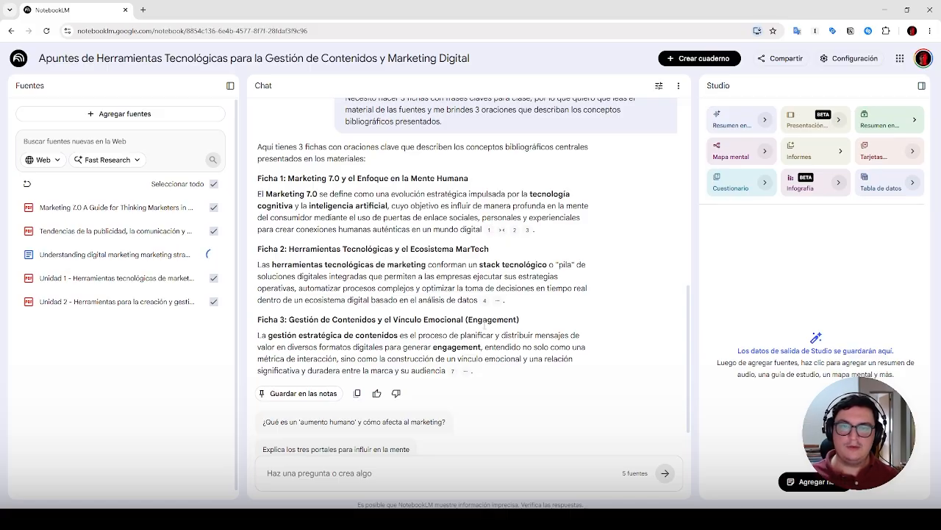
Examine the source passages behind Ficha 3's first and last citations, and return to the source list
click(453, 370)
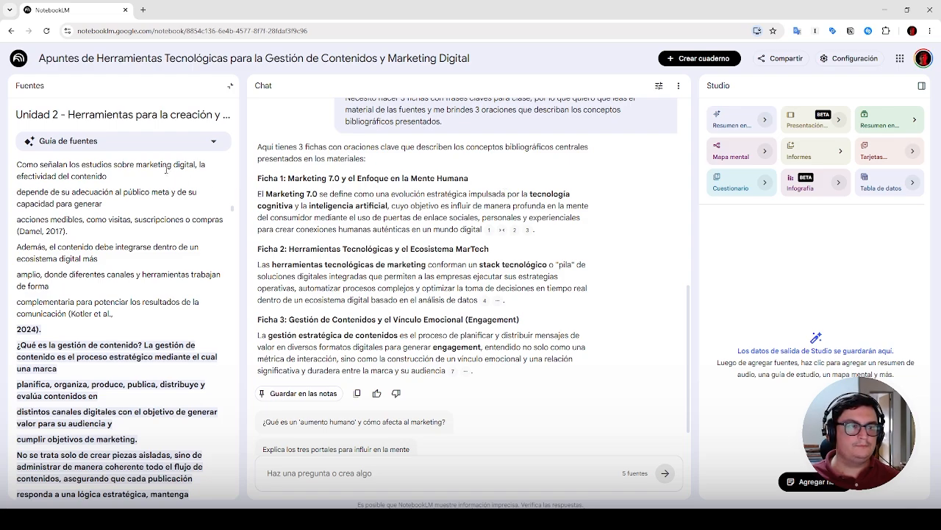
scroll(162, 186, down, 2)
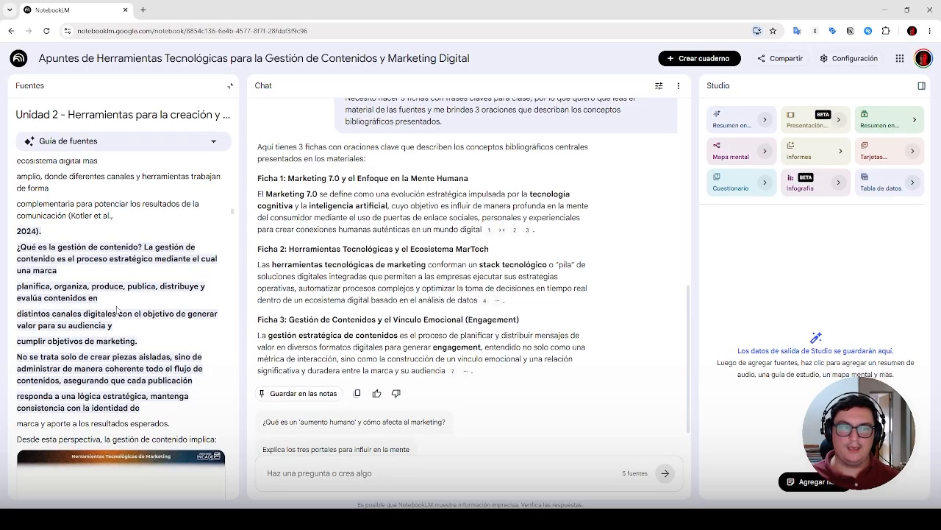
click(465, 373)
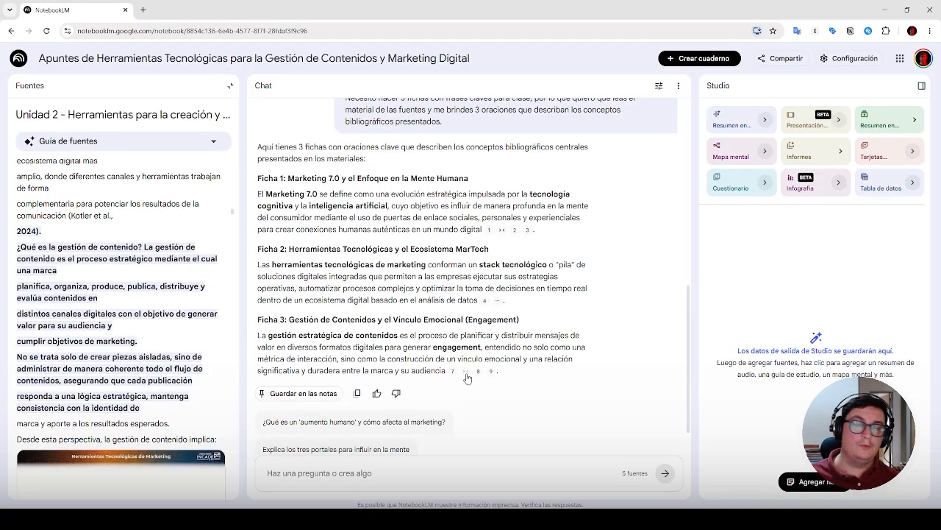
click(487, 372)
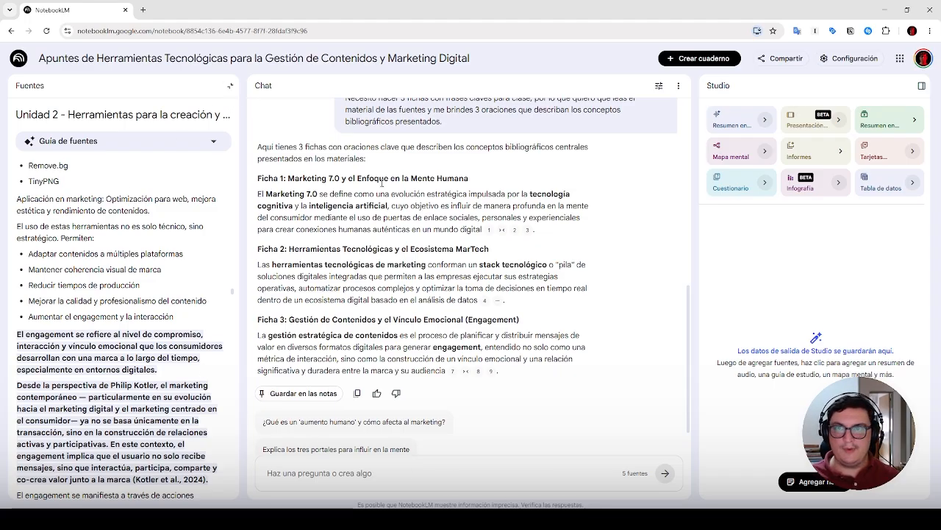
click(231, 89)
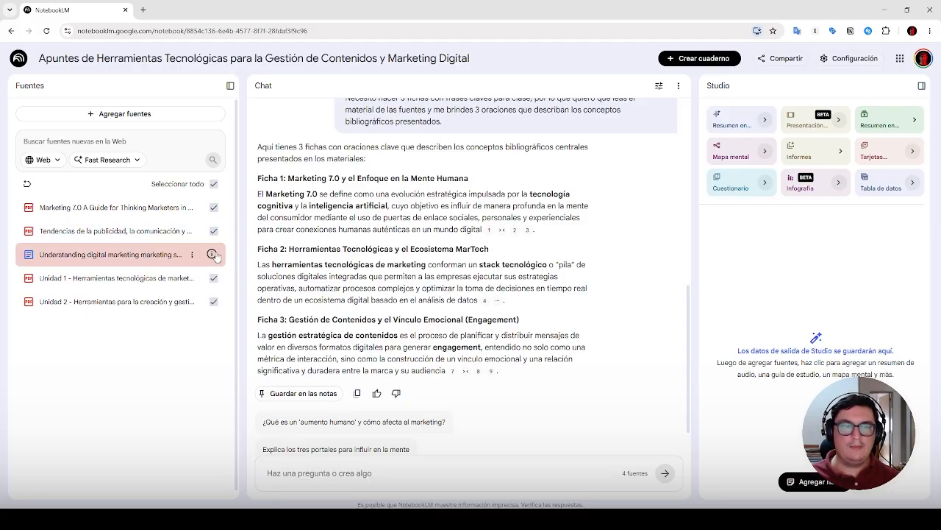
Check the status of the Understanding digital marketing source and select its PDF in the Bibliografía folder to see the file details
mouse_move(212, 255)
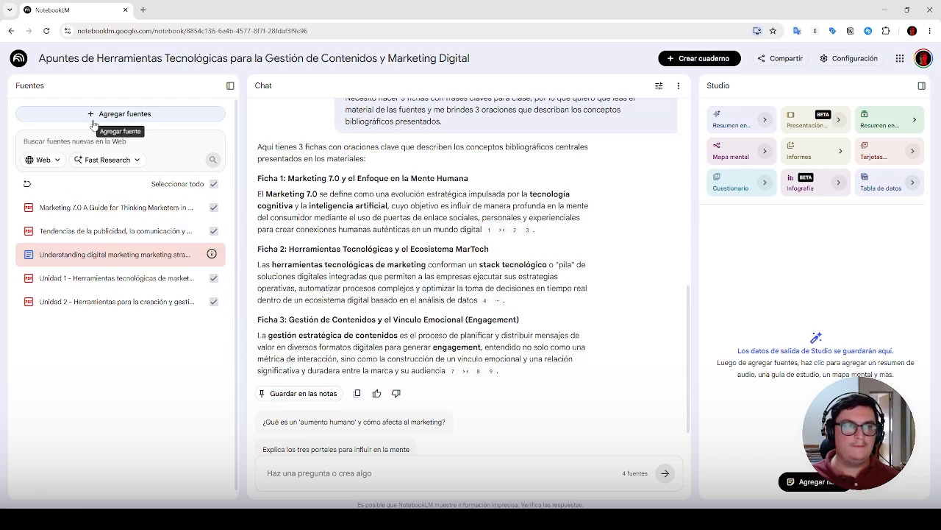
click(41, 519)
click(466, 289)
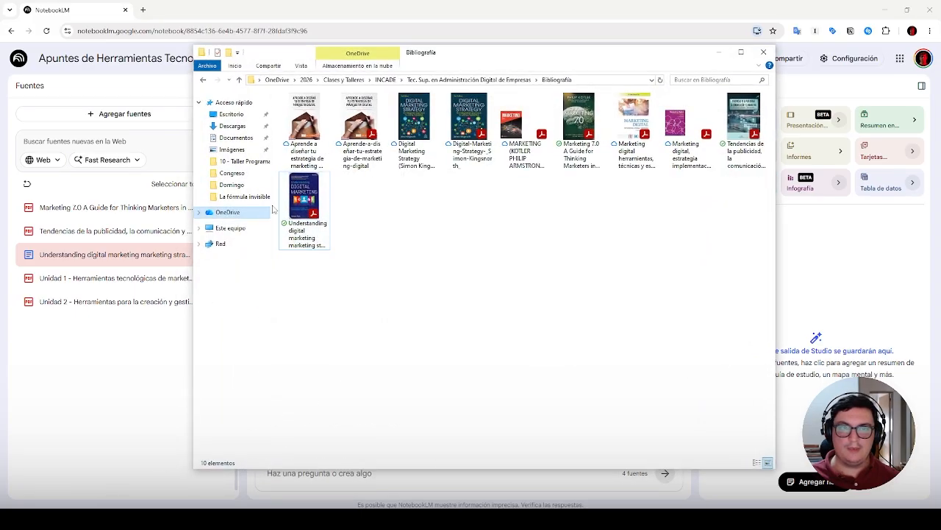
click(299, 206)
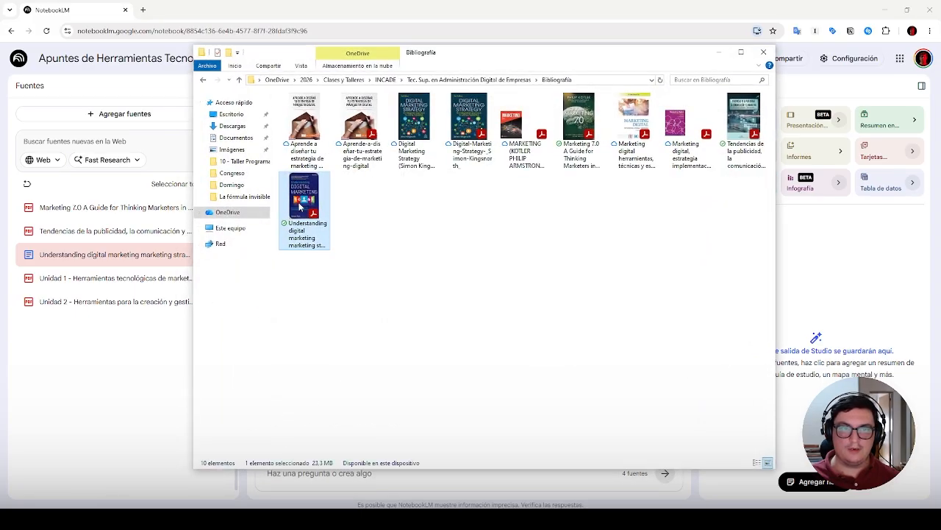
Add the Understanding digital marketing PDF from the Bibliografía folder to the notebook sources again
click(110, 408)
click(92, 117)
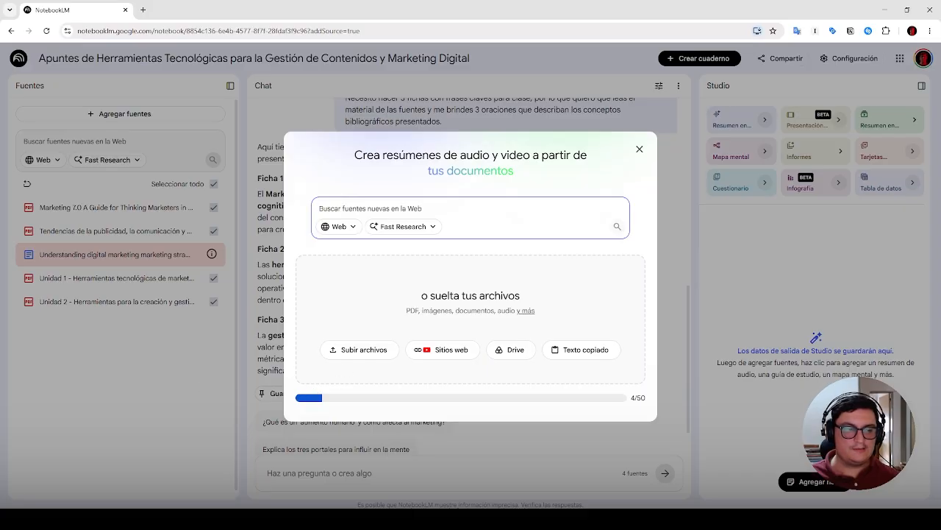
key(alt+Tab)
drag(477, 58, 748, 95)
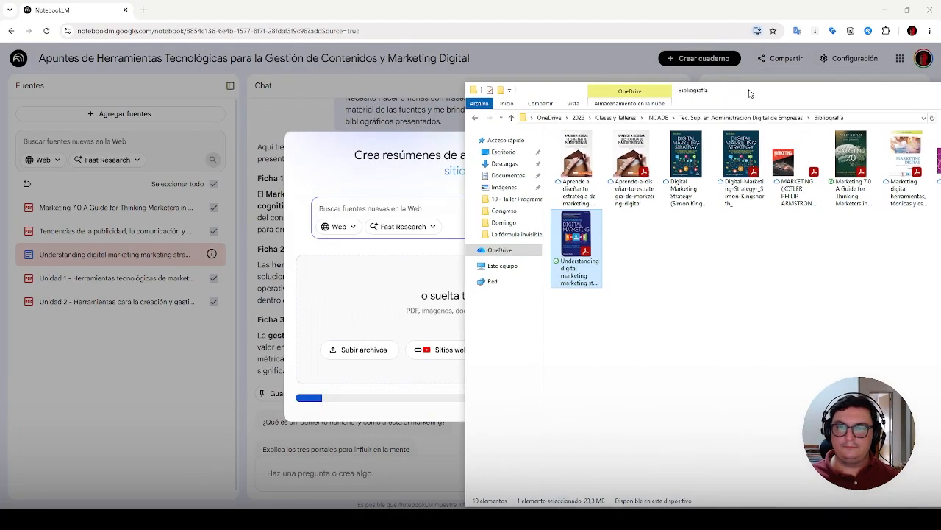
drag(579, 240, 385, 317)
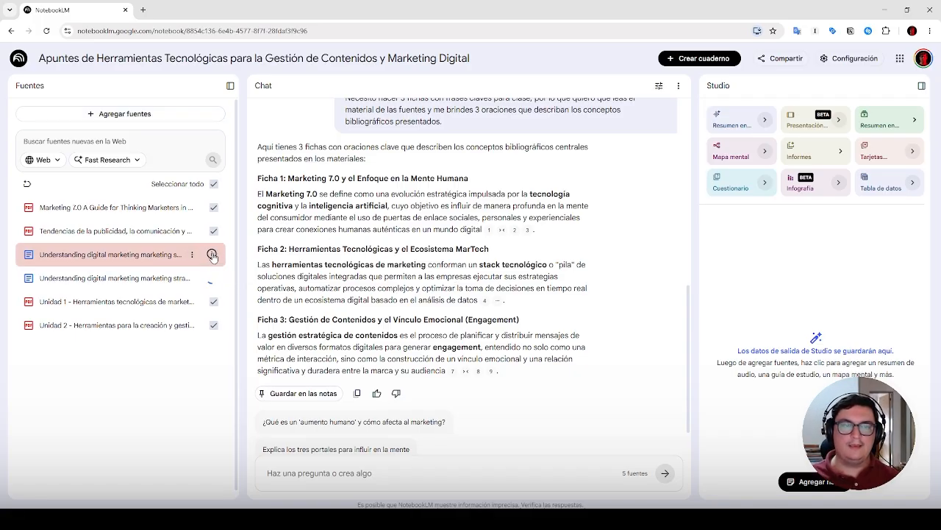
click(192, 255)
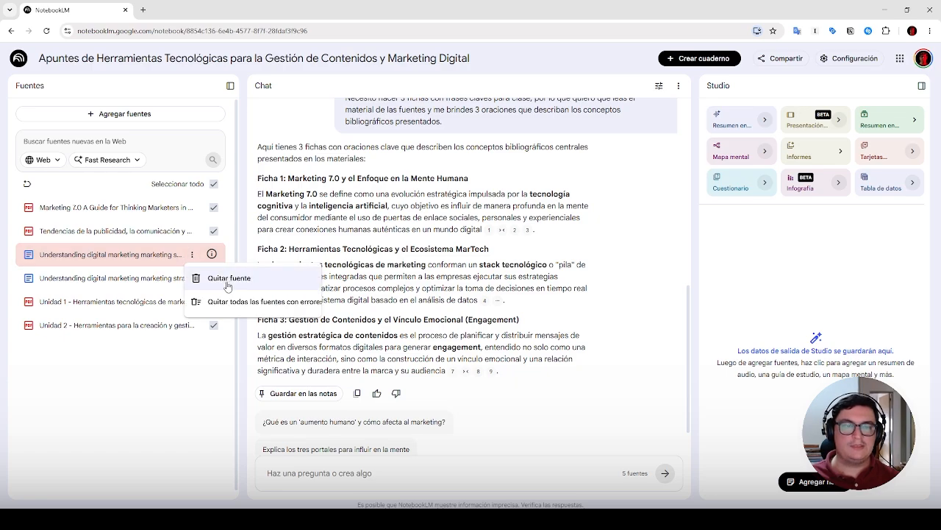
click(195, 377)
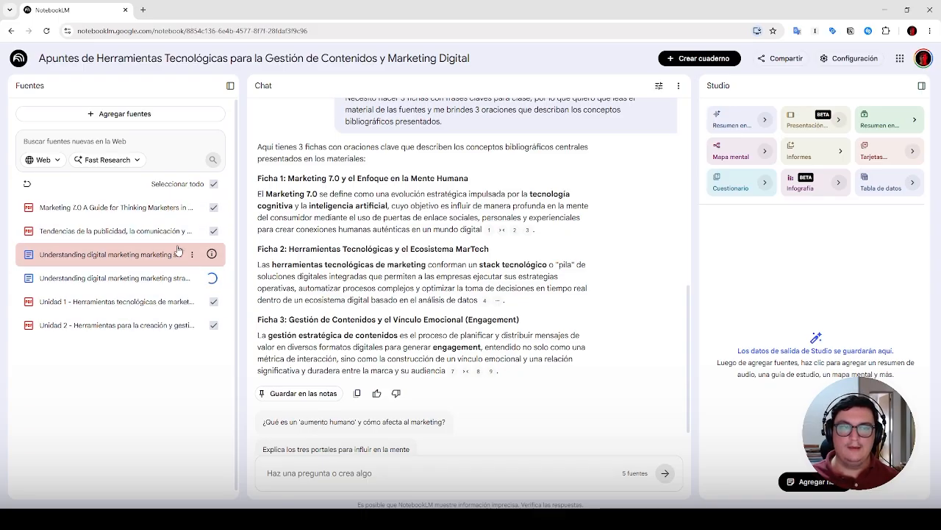
click(213, 209)
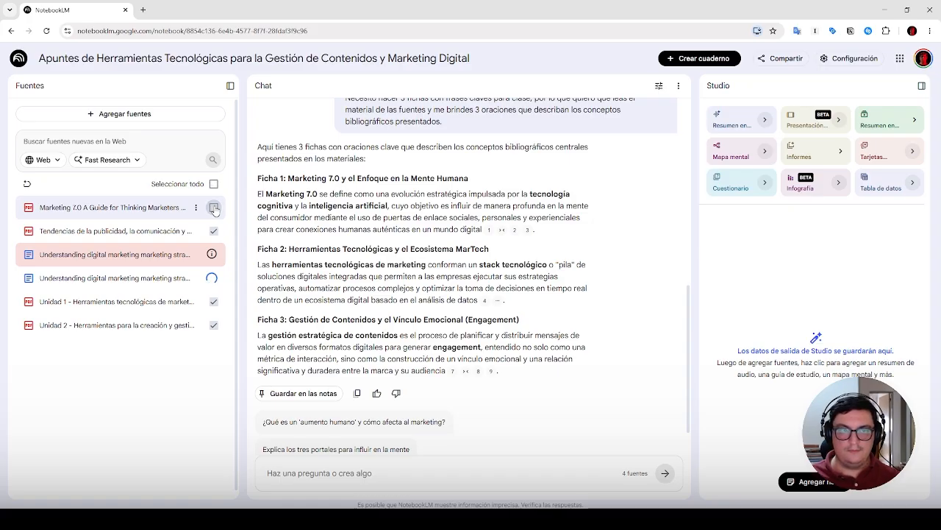
click(213, 208)
click(214, 232)
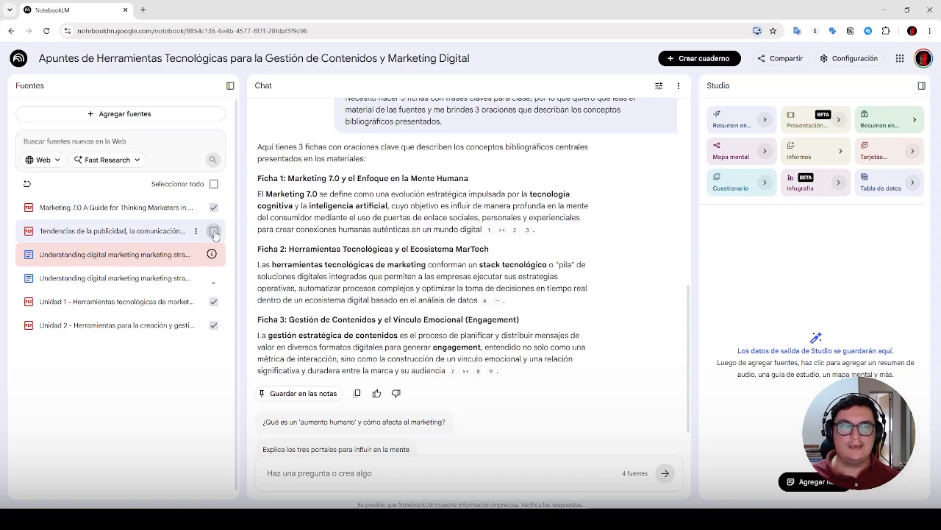
click(214, 232)
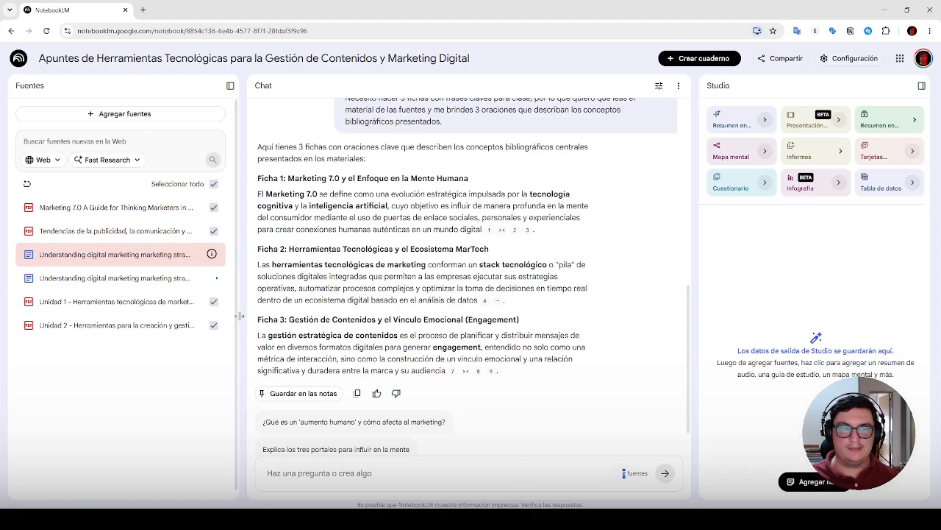
click(213, 302)
click(214, 326)
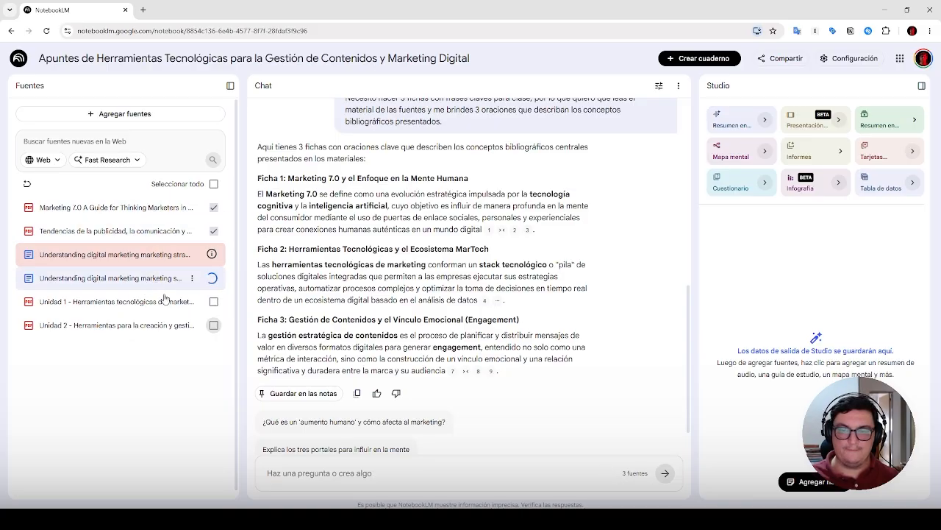
click(214, 303)
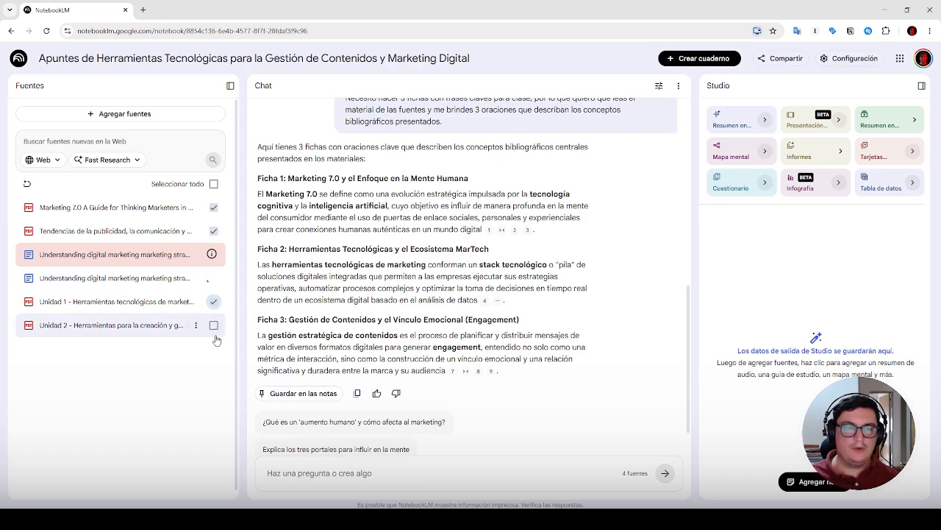
click(214, 325)
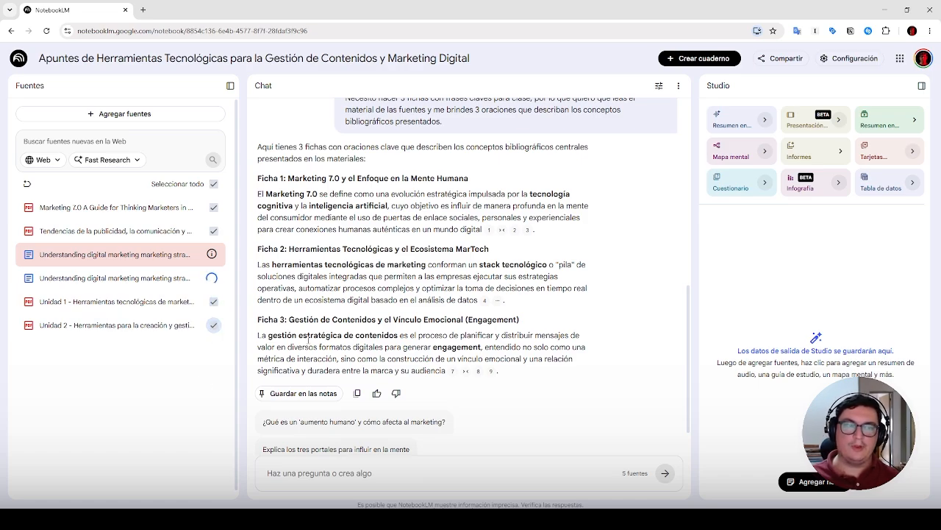
Limit the chat to the Unidad 1 source alone and write the prompt "Hazme un breve resumen de la unidad 1"
click(214, 184)
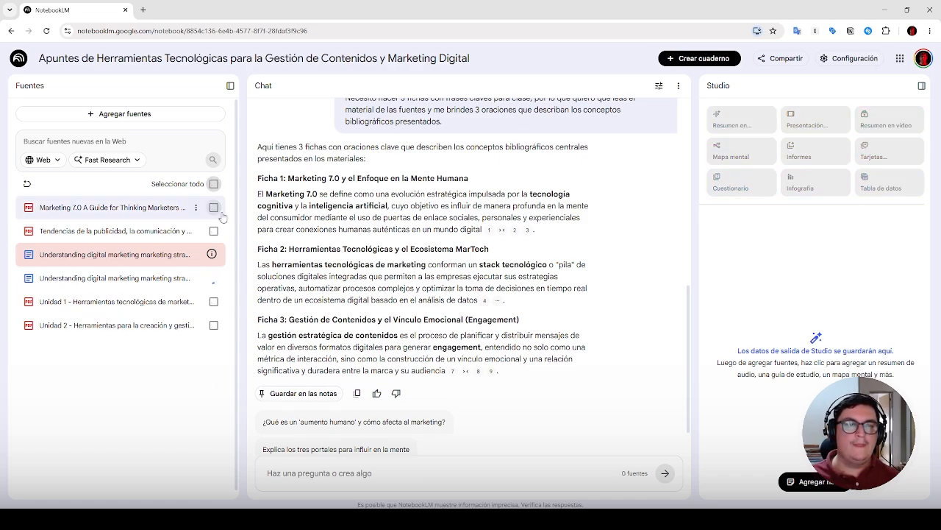
click(214, 303)
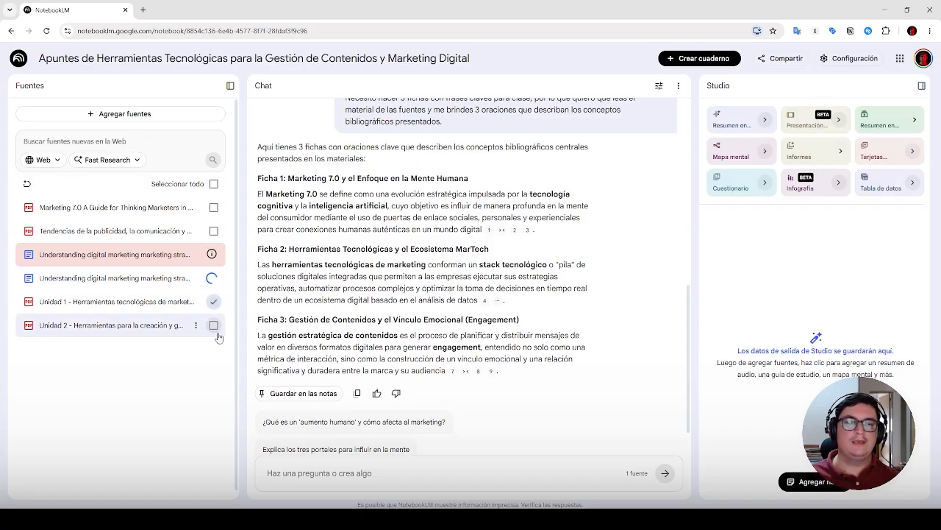
click(379, 468)
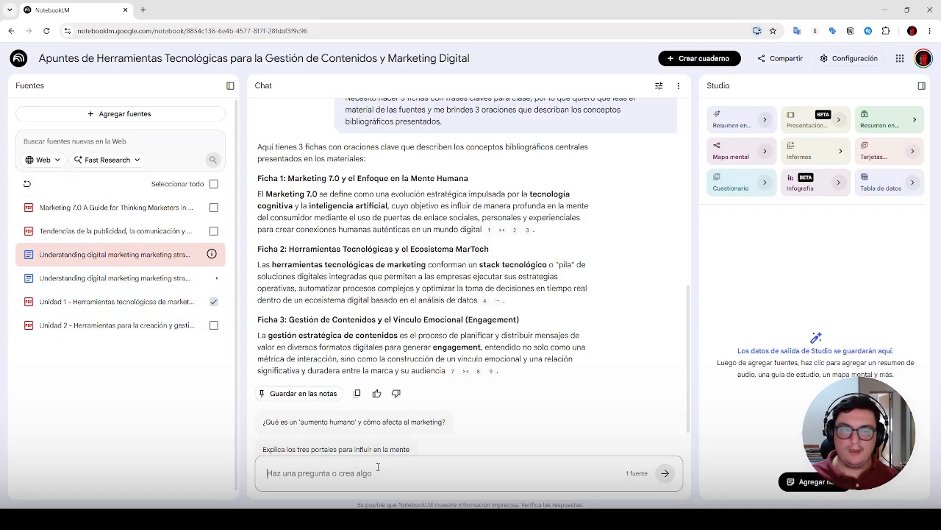
text(Haz)
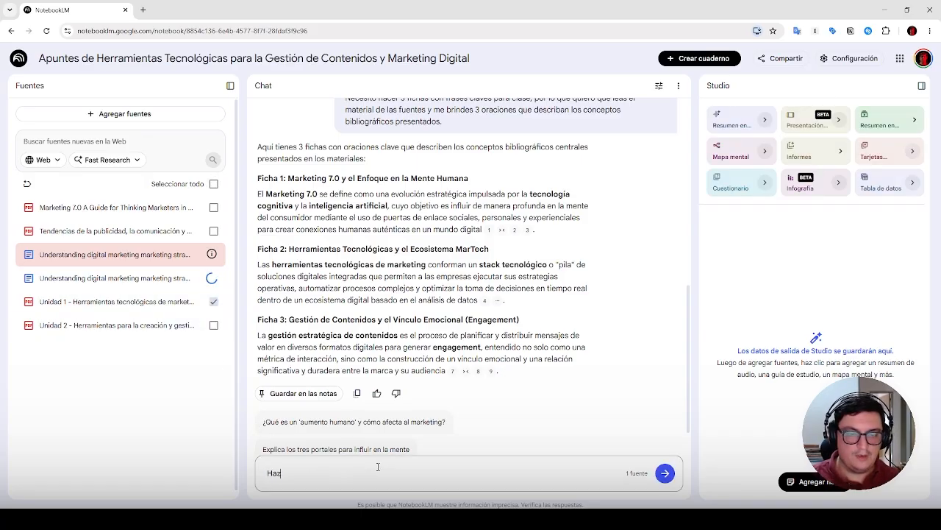
text(me un breve resumen)
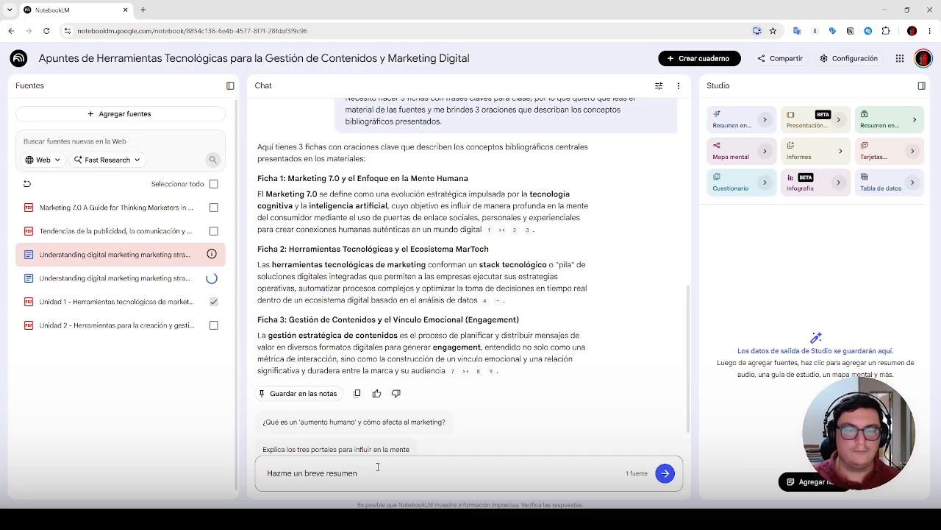
text( de la unidad un)
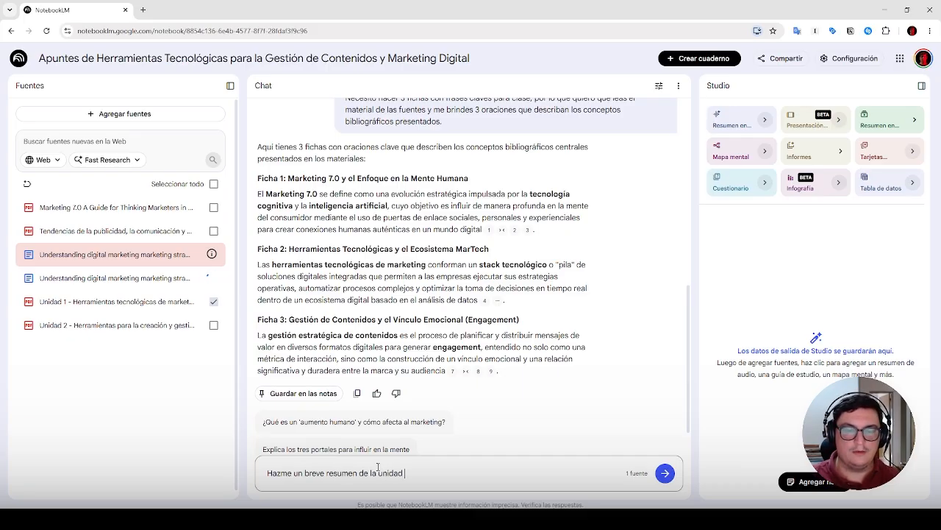
key(BackSpace)
key(BackSpace)
text(1)
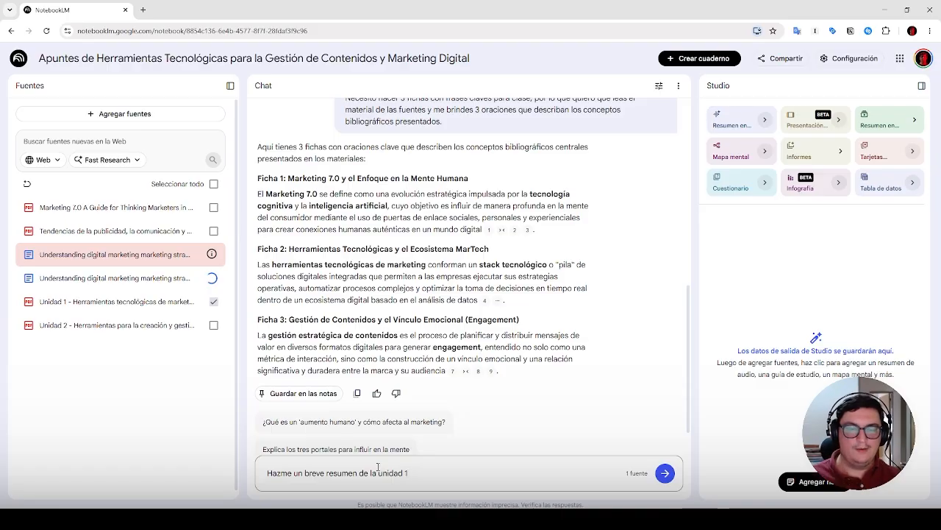
double_click(279, 472)
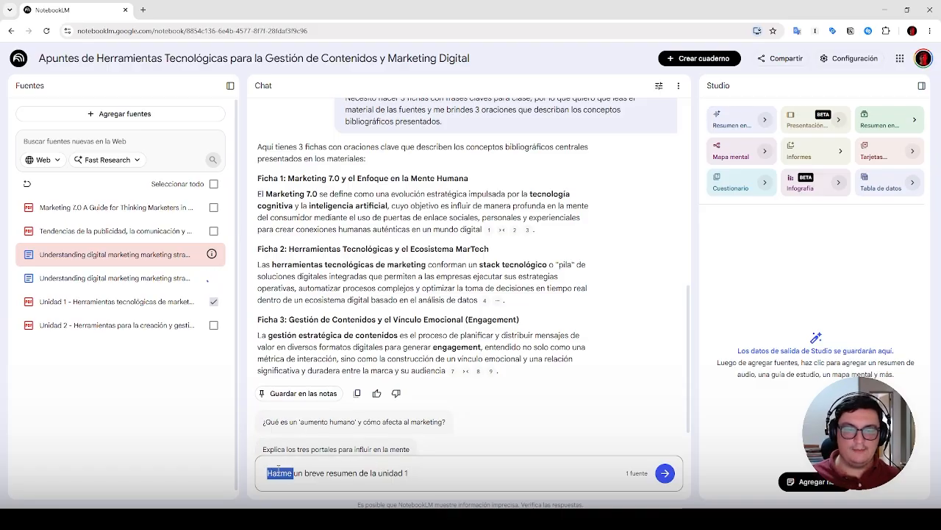
text(Haceme)
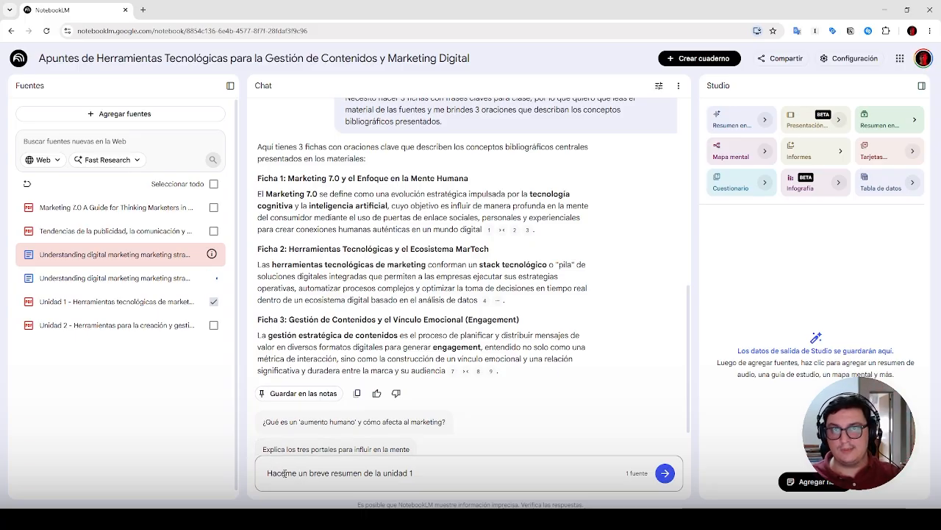
double_click(281, 473)
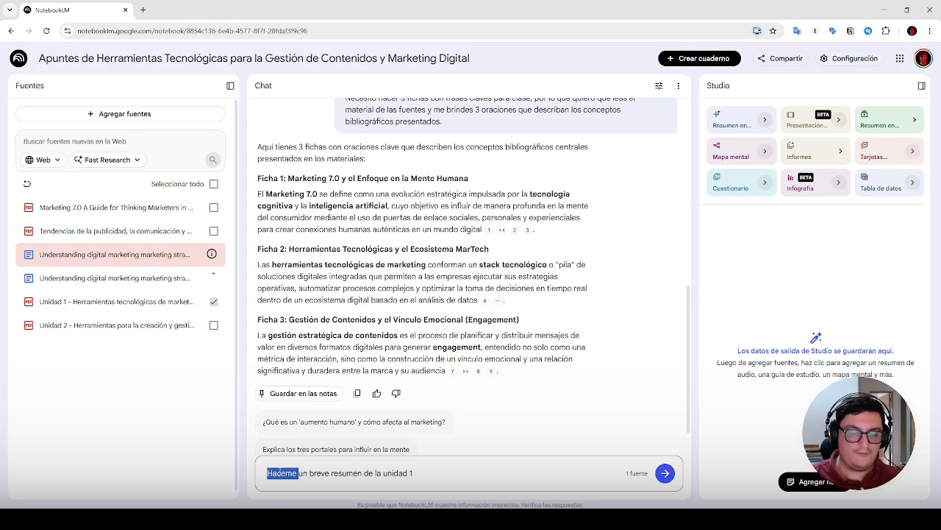
text(Hazme)
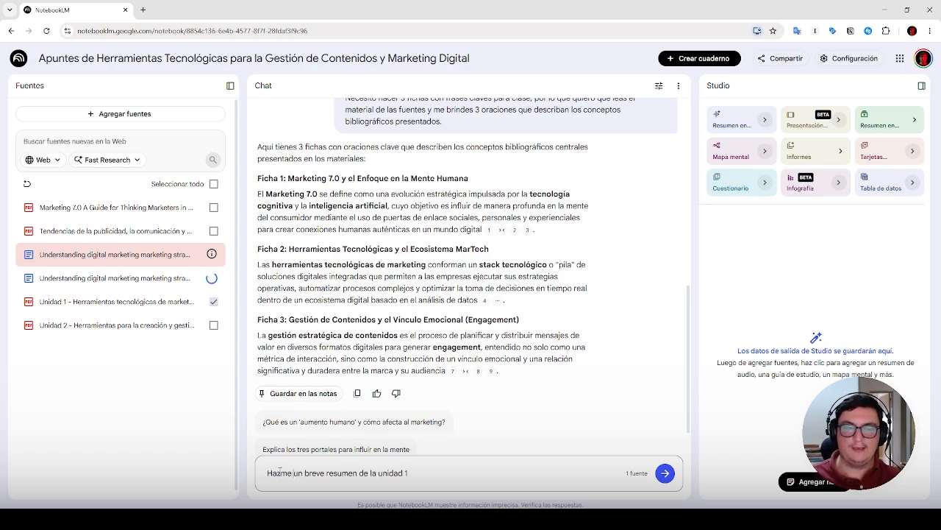
Extend the prompt with ", que sea en un párrafo de no más de 400 caracteres." and send it to the chat
click(524, 471)
text(,)
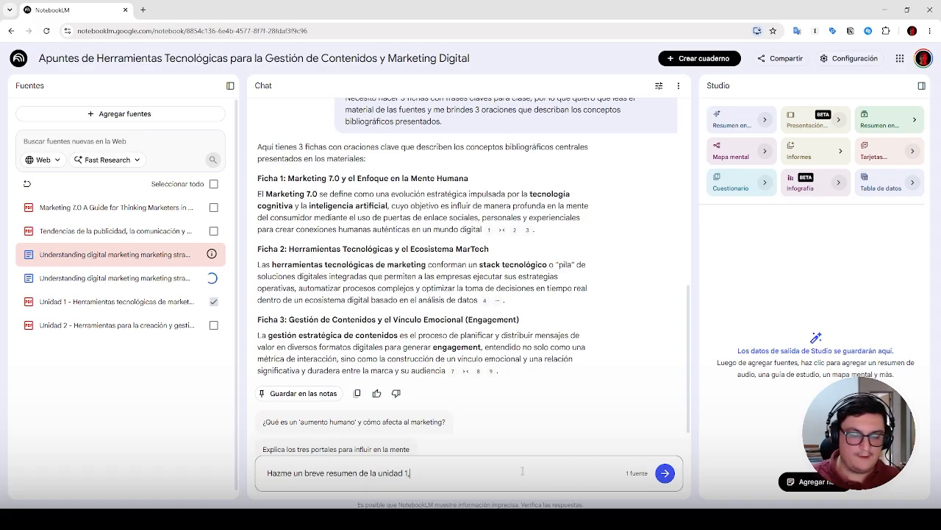
text( que sea en un p)
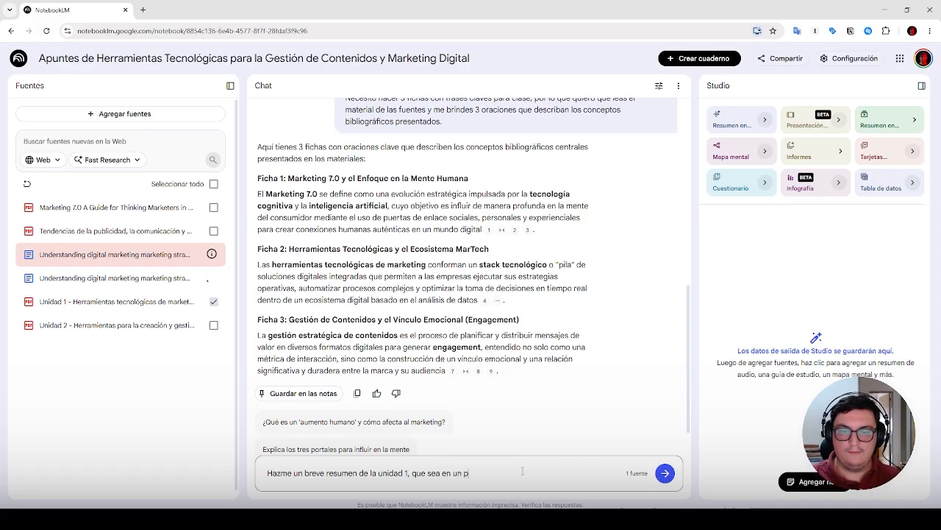
text(árra)
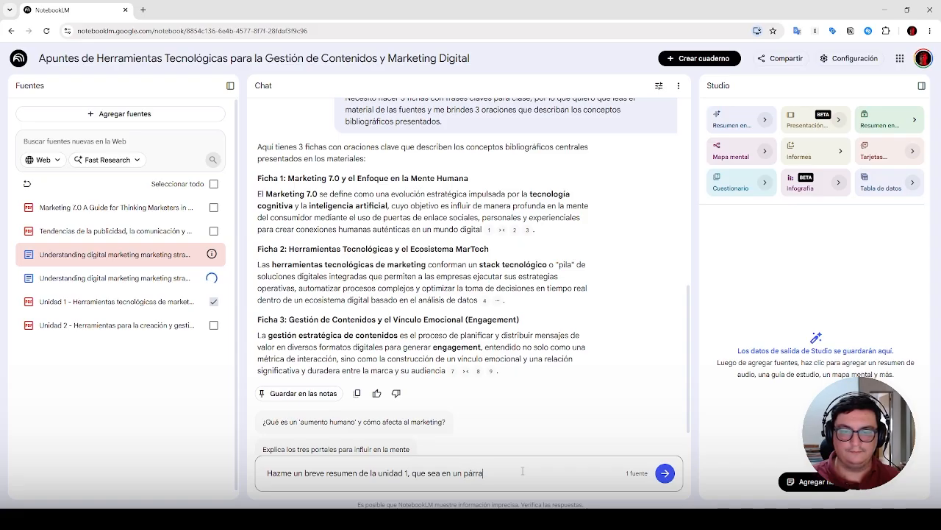
text(do de no más de)
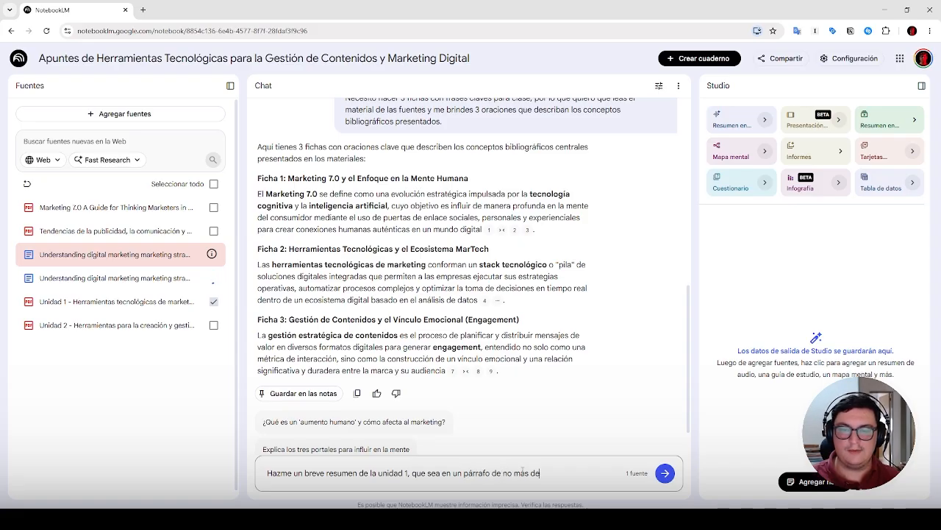
text( 400)
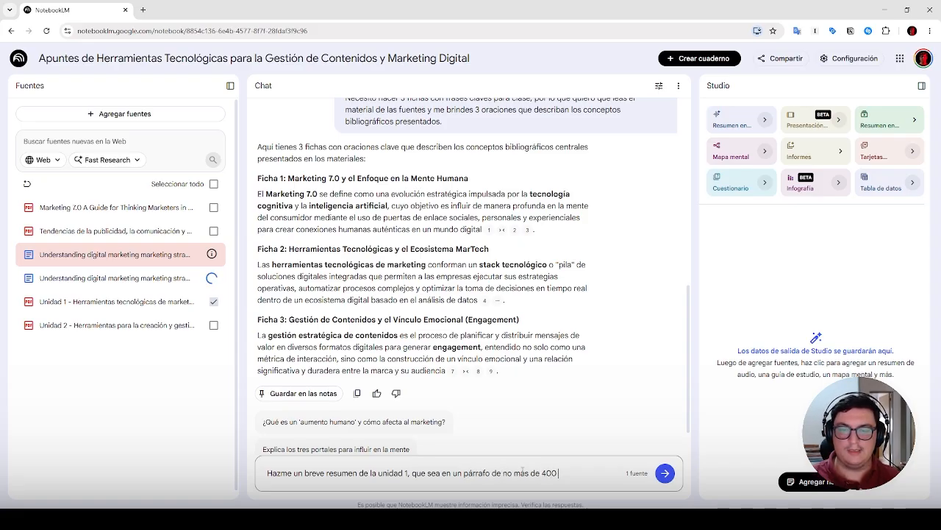
text( car)
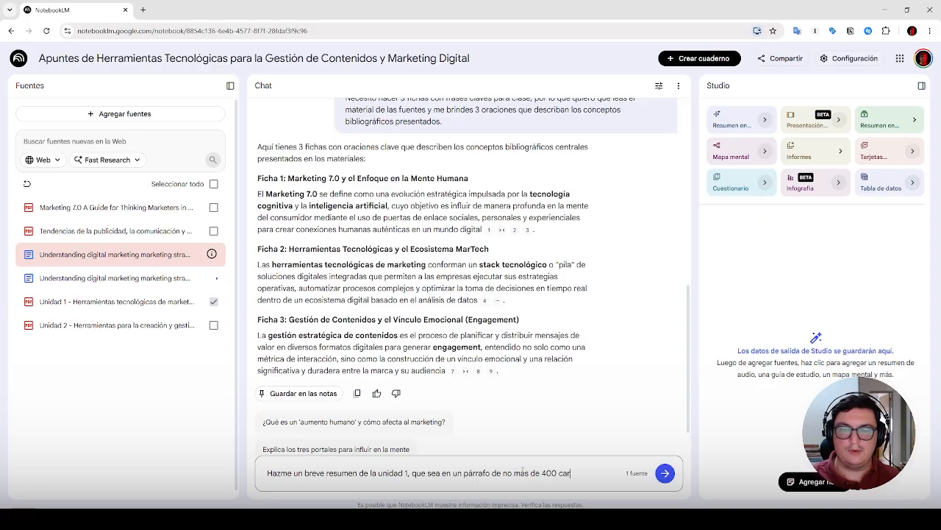
text(acteres.)
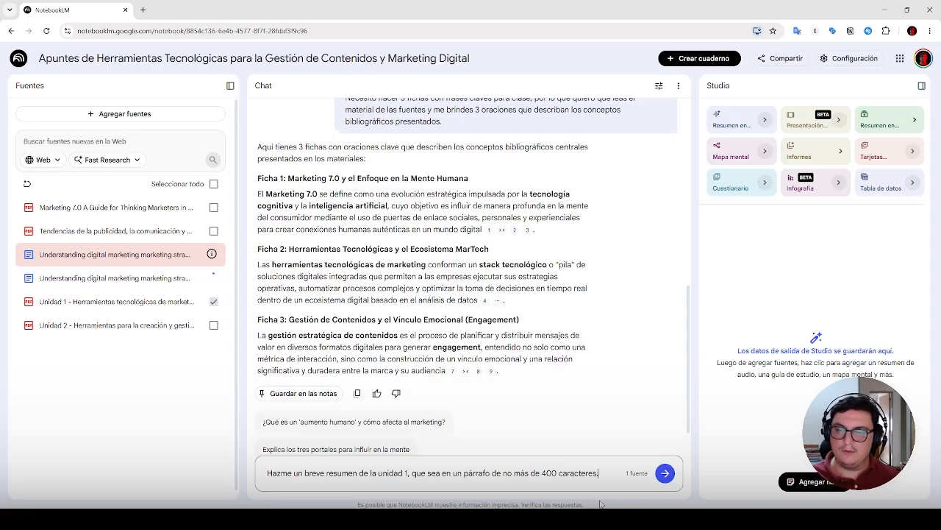
click(665, 474)
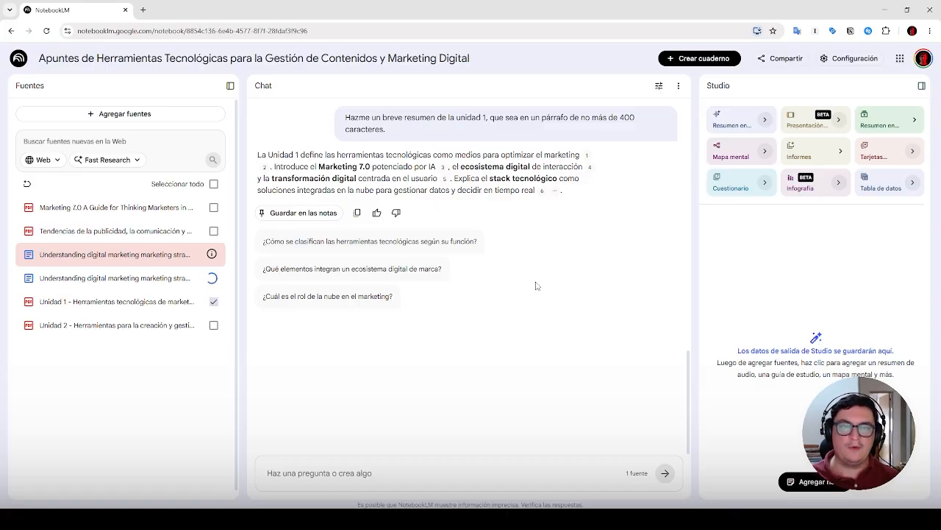
Review the chat's Unidad 1 summary and save that answer to the notebook's notes
scroll(536, 286, up, 10)
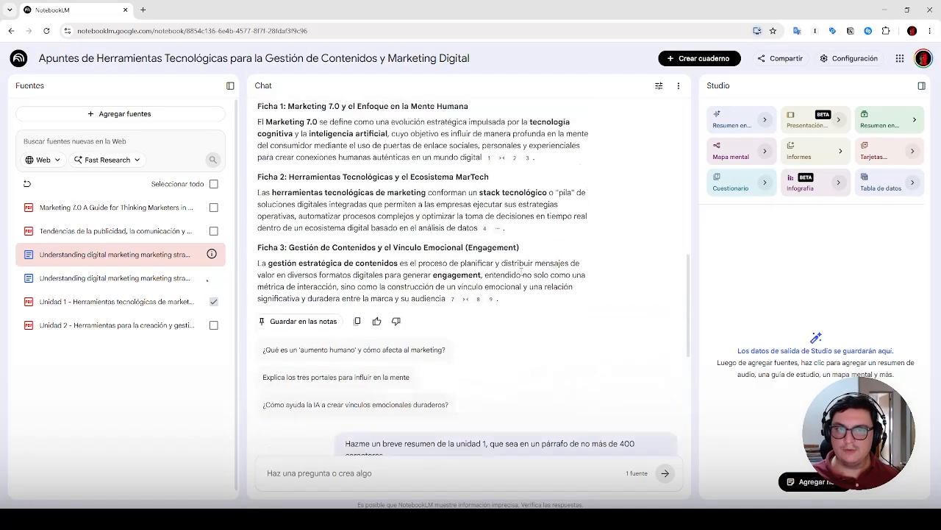
scroll(520, 271, down, 10)
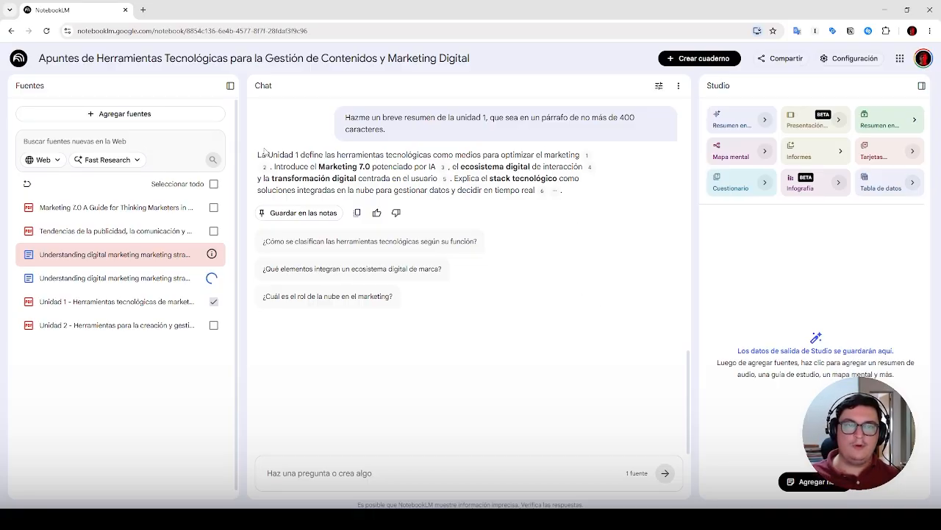
drag(258, 154, 403, 188)
click(321, 214)
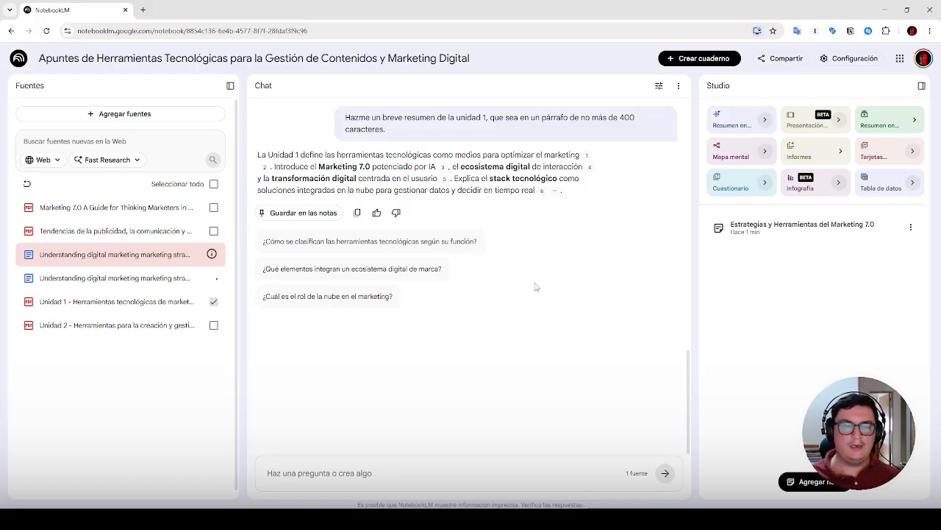
Send the chat prompt "Lee el material de la unidad 1 y dame 5 preguntas para responder."
click(339, 477)
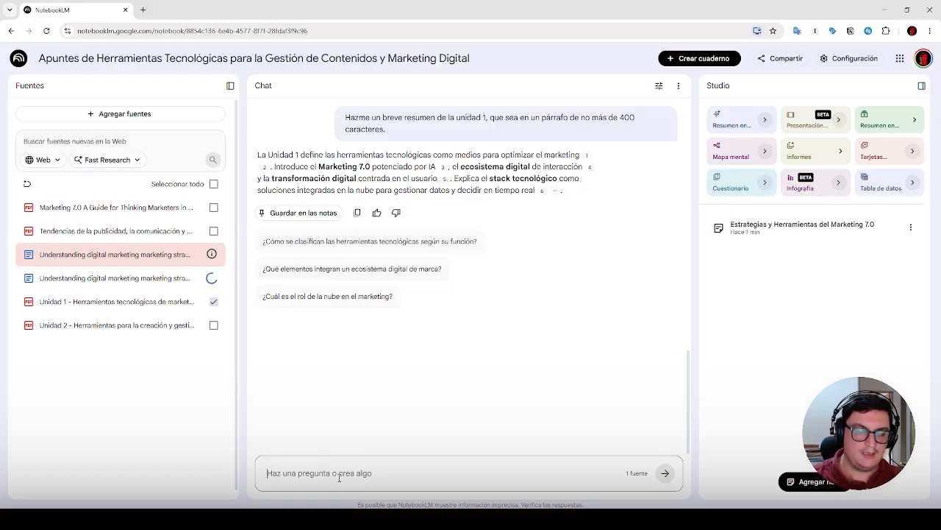
text(Lee el)
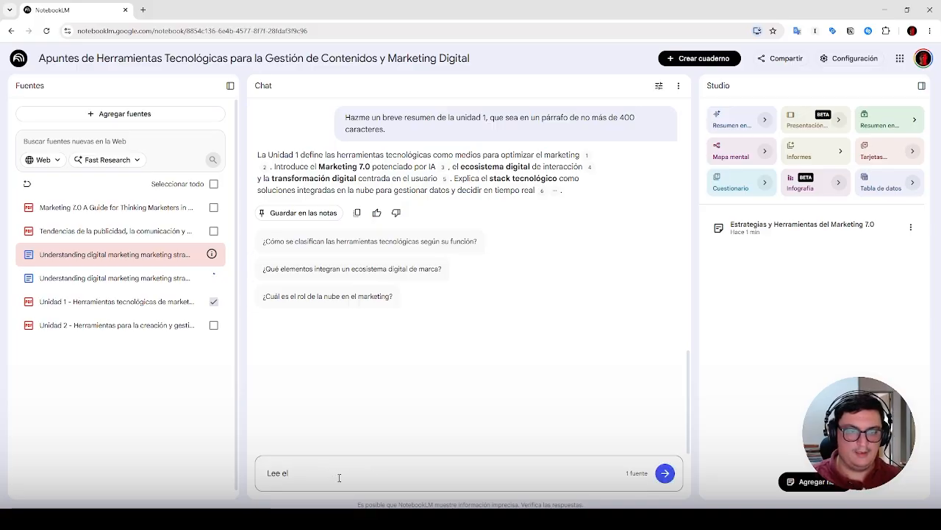
text( material de la u)
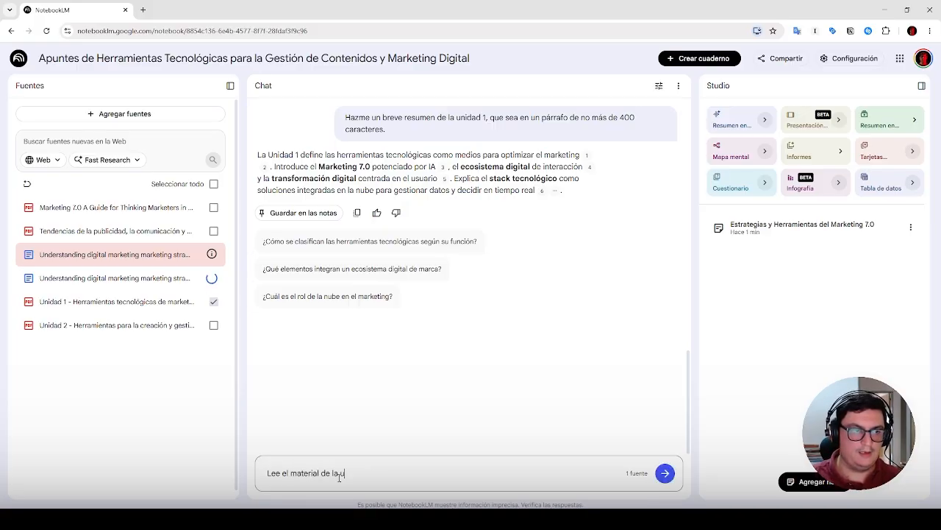
text(nidad 1 y )
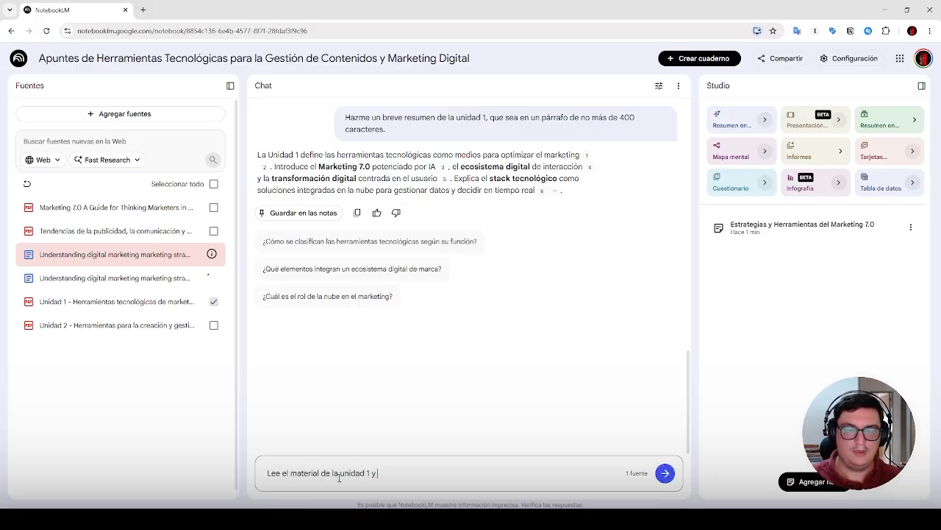
text(dame 5 pregun)
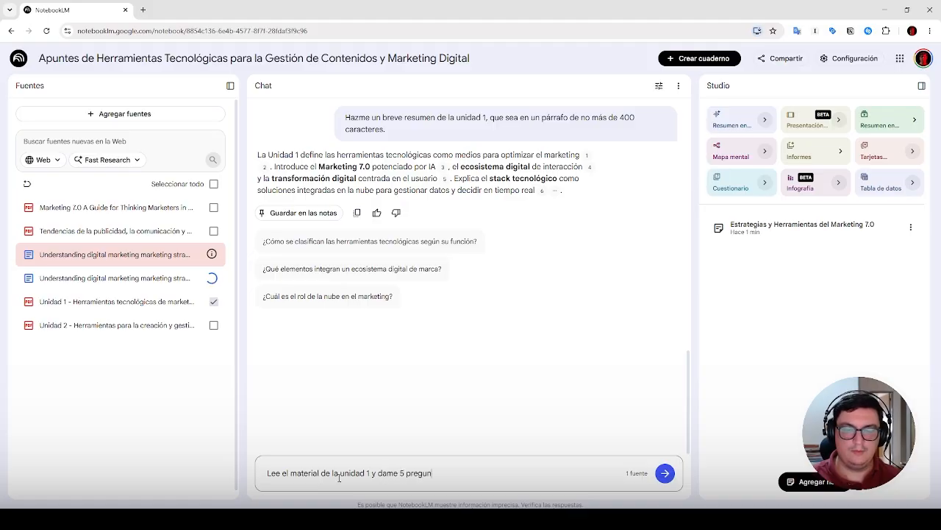
text(tas para responmder)
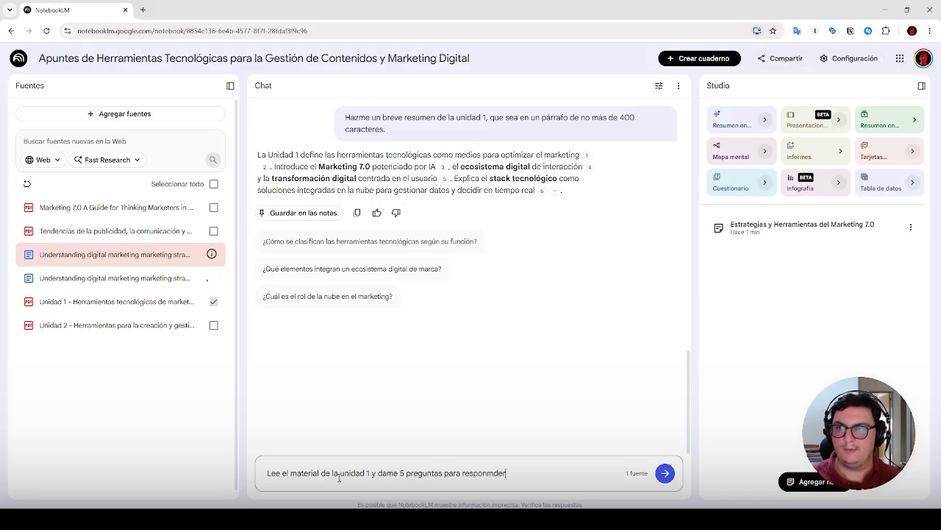
key(BackSpace)
key(BackSpace)
key(BackSpace)
key(BackSpace)
key(BackSpace)
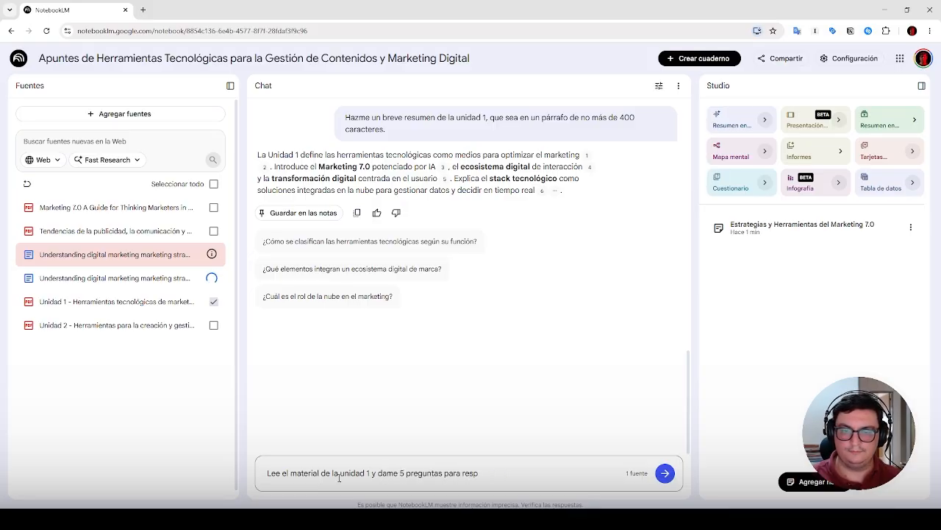
text(nder.)
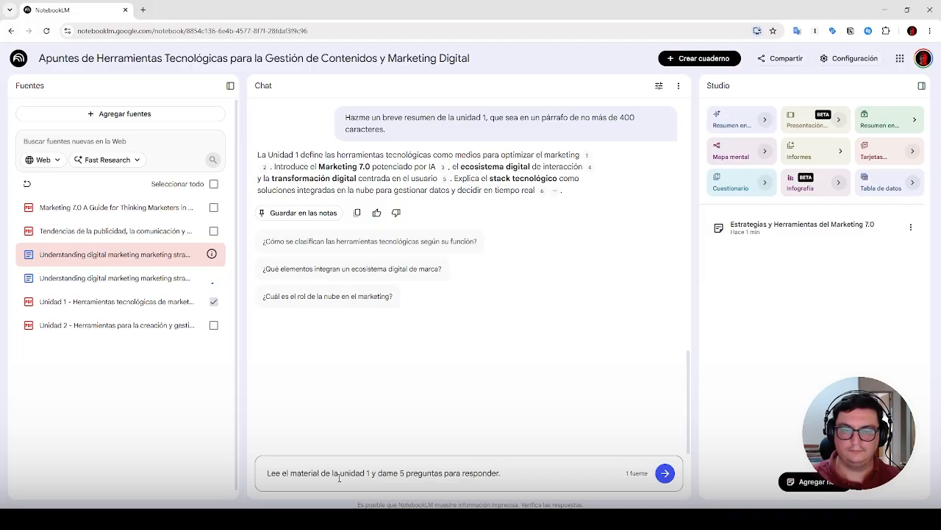
key(Return)
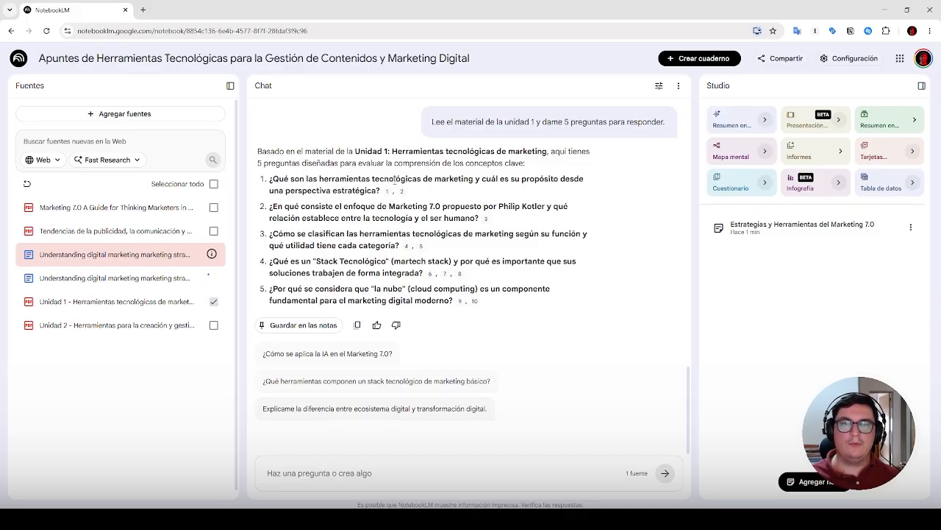
Check the cited Unidad 1 passages behind questions 1, 3 and 5 of the answer, and return to the source list
click(386, 193)
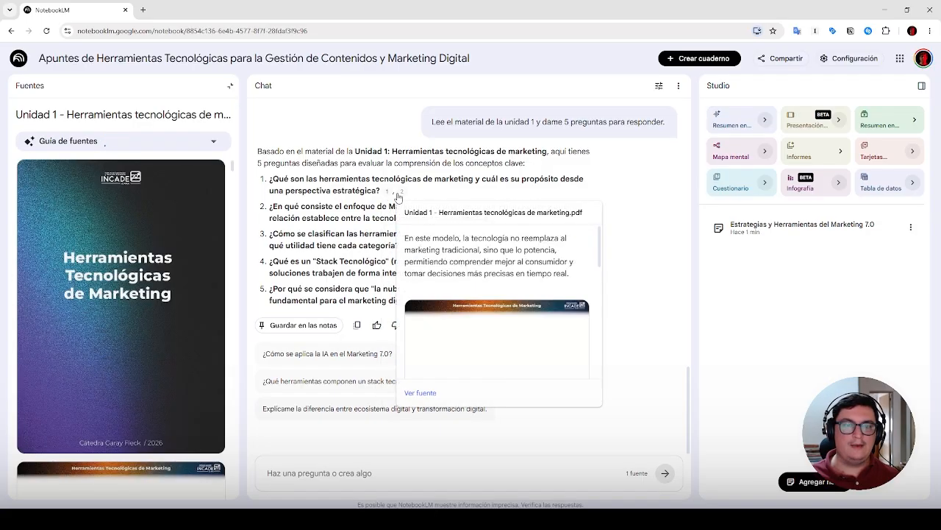
click(400, 195)
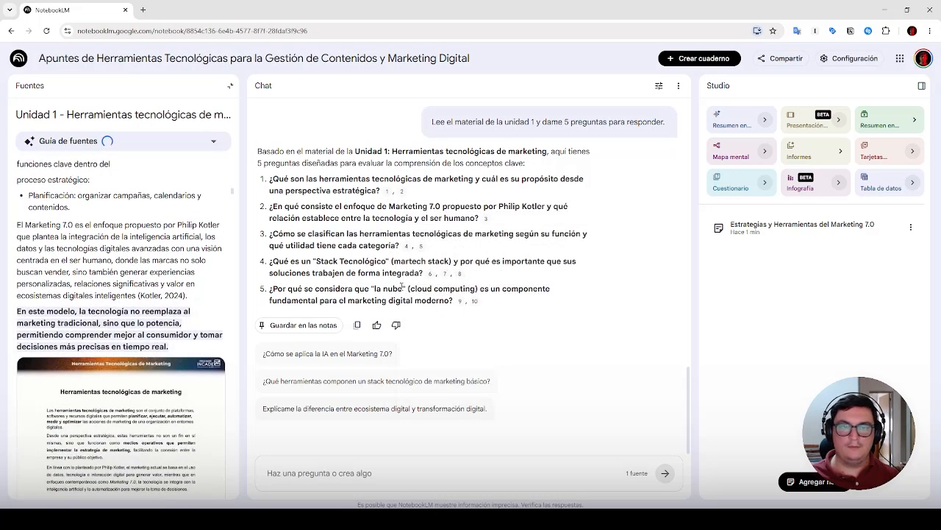
click(409, 248)
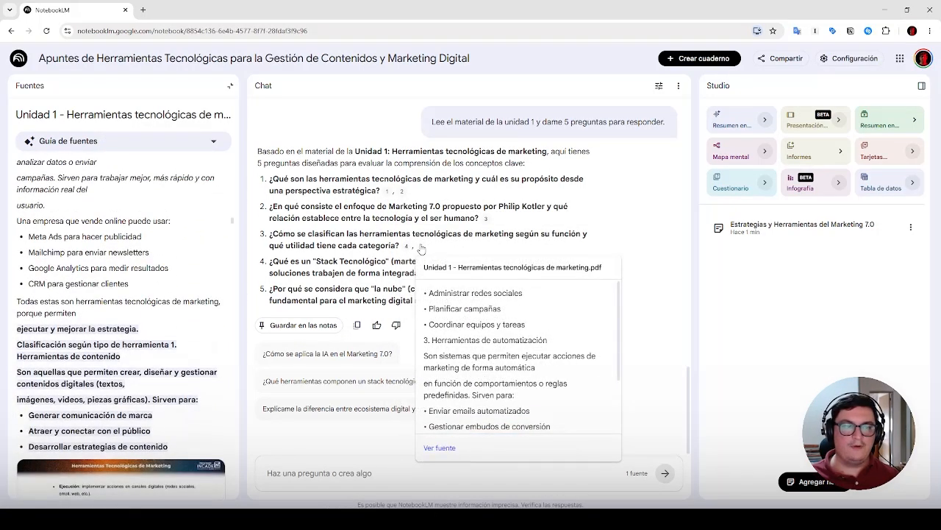
click(421, 248)
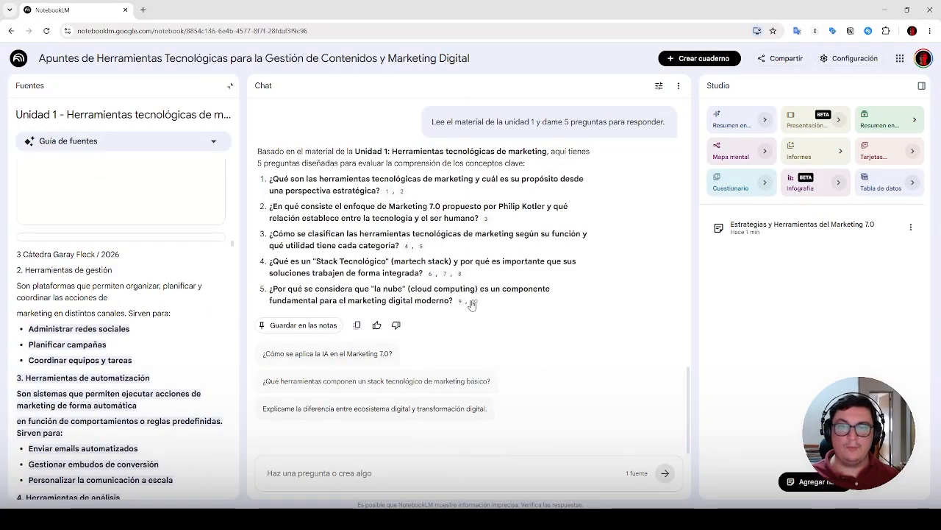
click(472, 302)
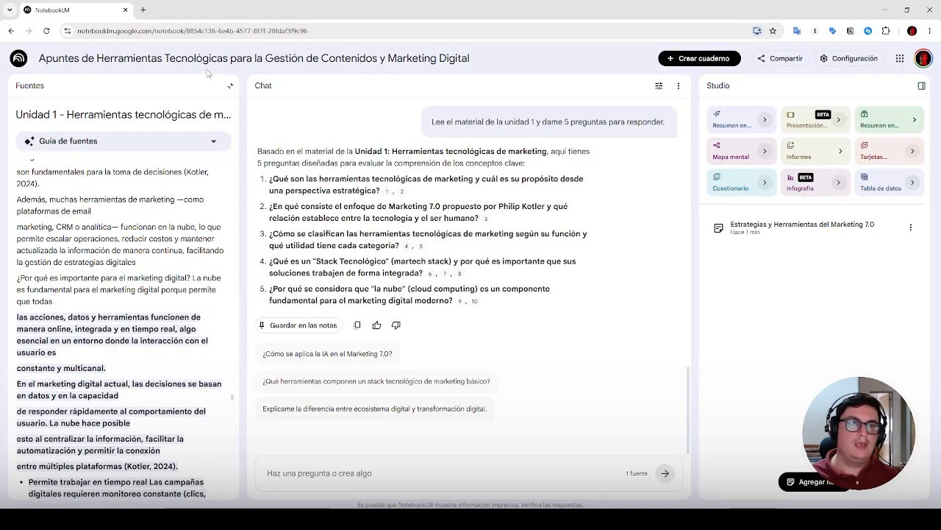
click(230, 85)
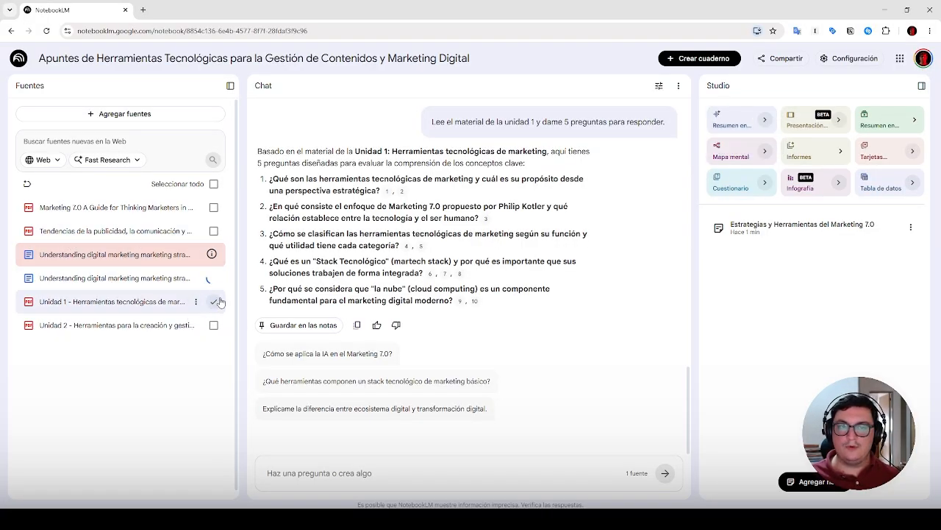
Look over the audio summary's customization options and close them without generating anything
click(765, 119)
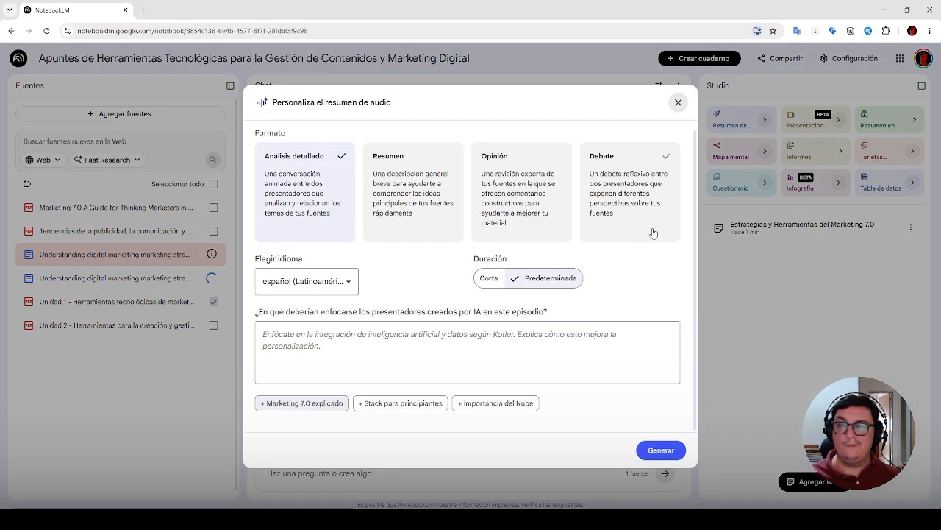
click(677, 102)
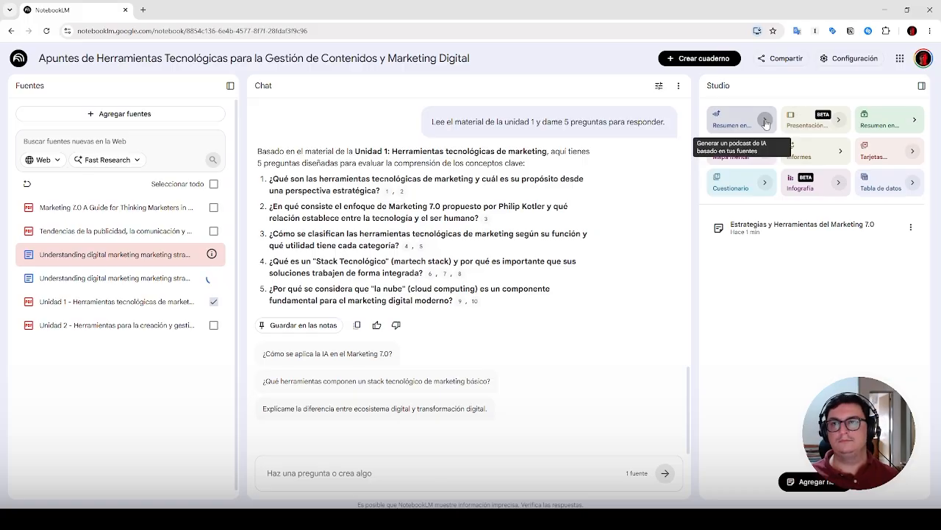
Search the web for "icono de mayor que" in a separate tab and return to the notebook
click(142, 10)
text(ico)
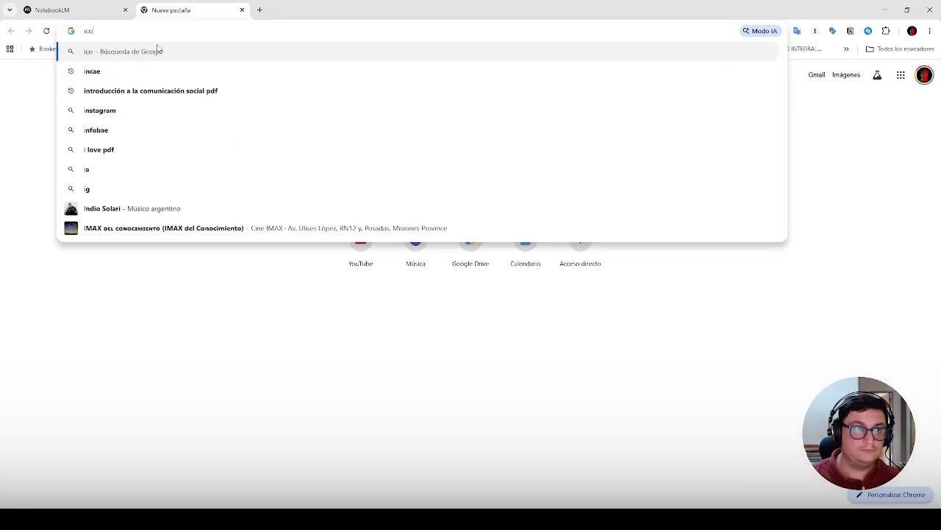
text(no de mayor que)
key(Return)
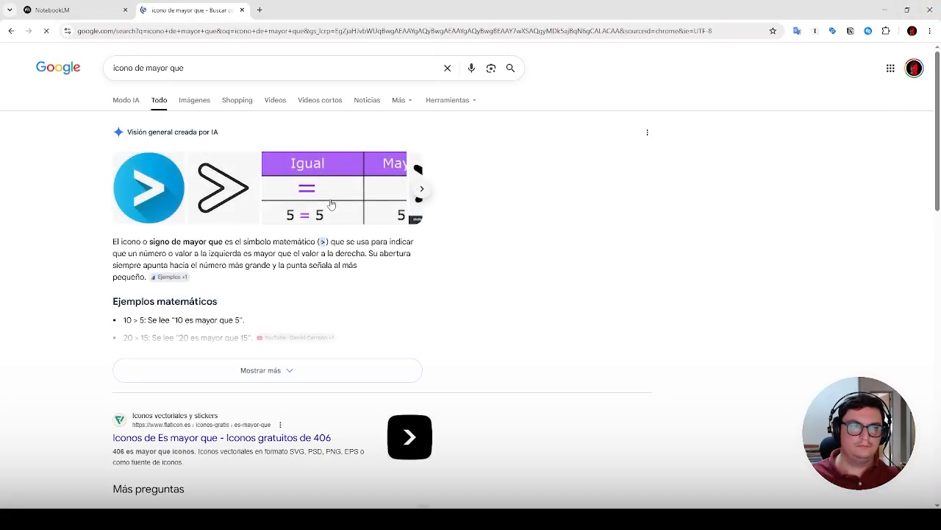
key(ctrl+w)
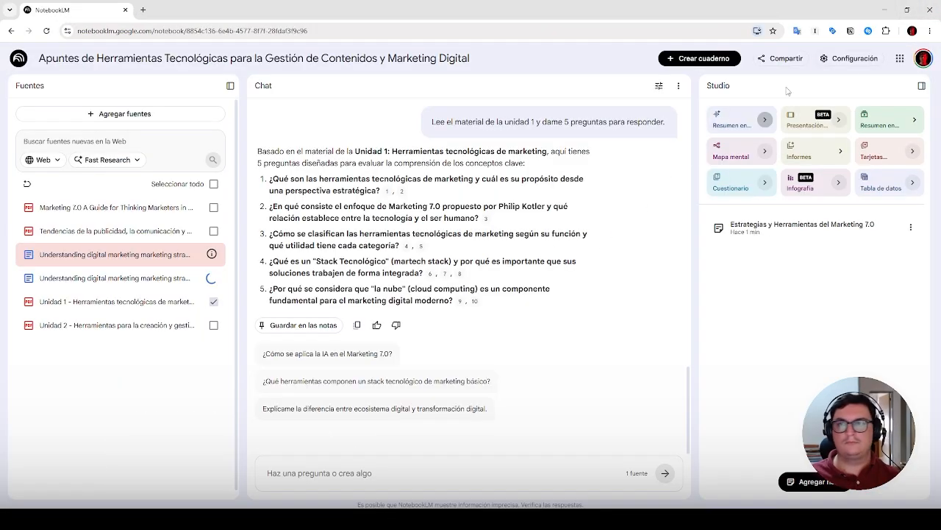
Compare the audio summary's Resumen, Opinión and Debate formats and its language choices, and choose the Resumen format
click(766, 121)
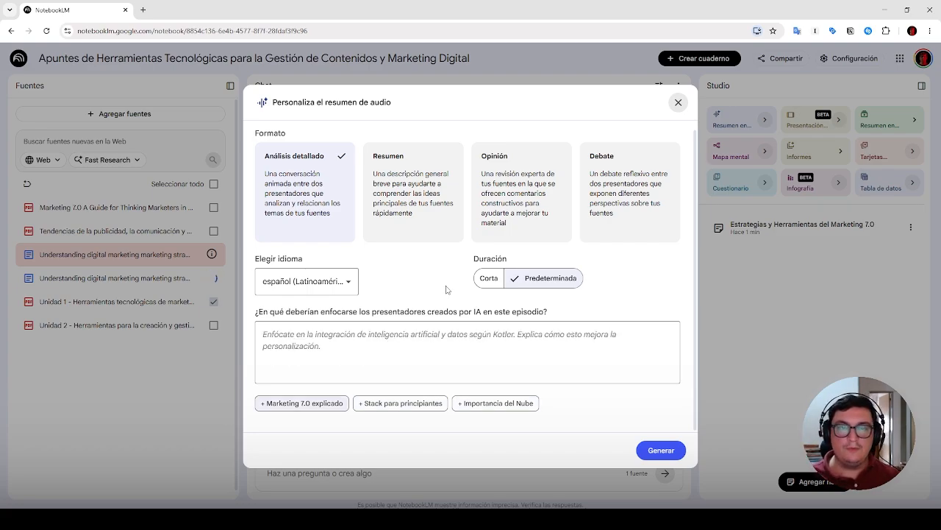
click(396, 199)
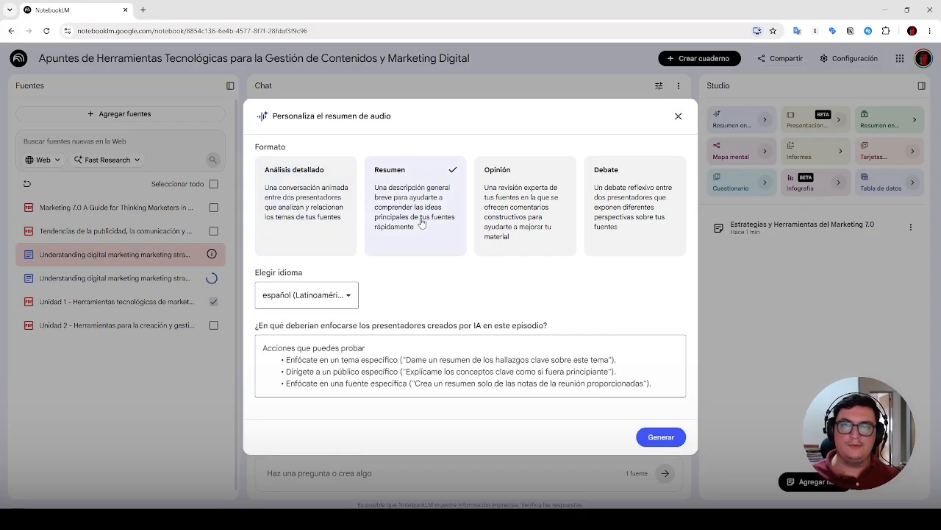
click(521, 214)
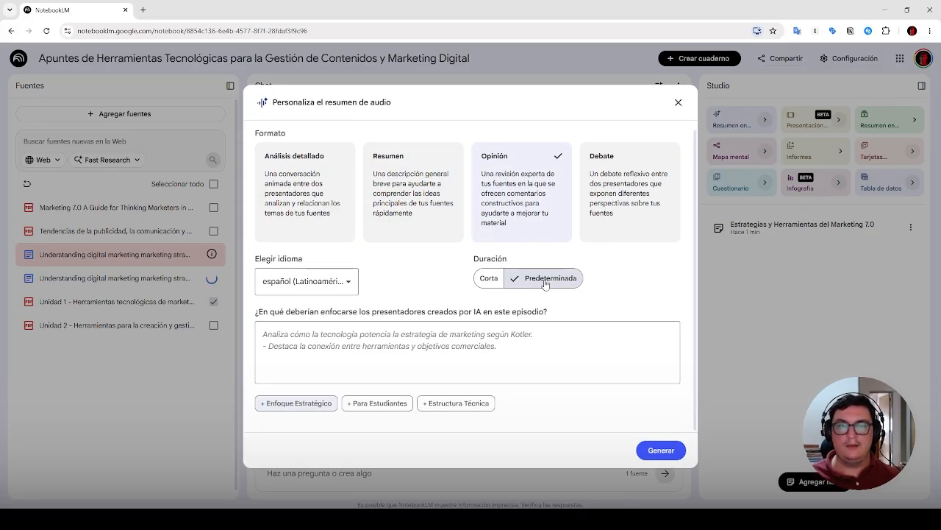
click(620, 204)
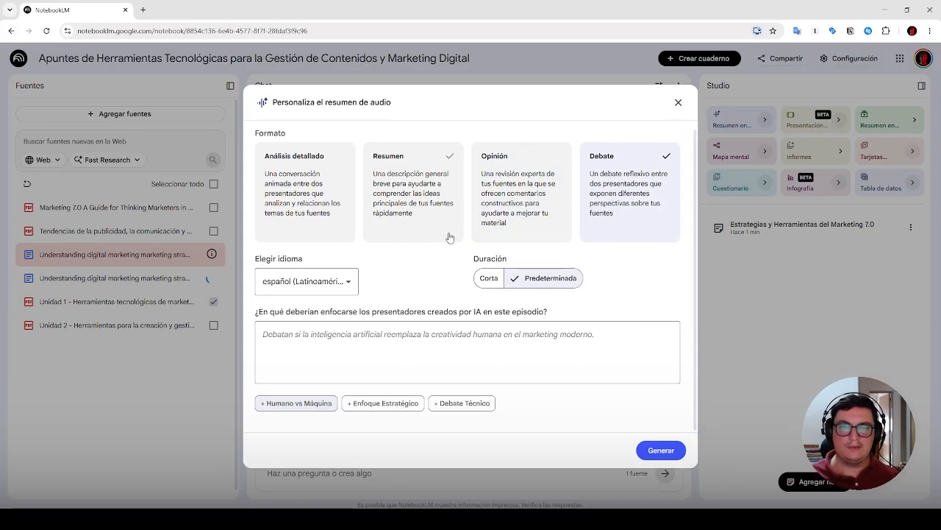
click(348, 280)
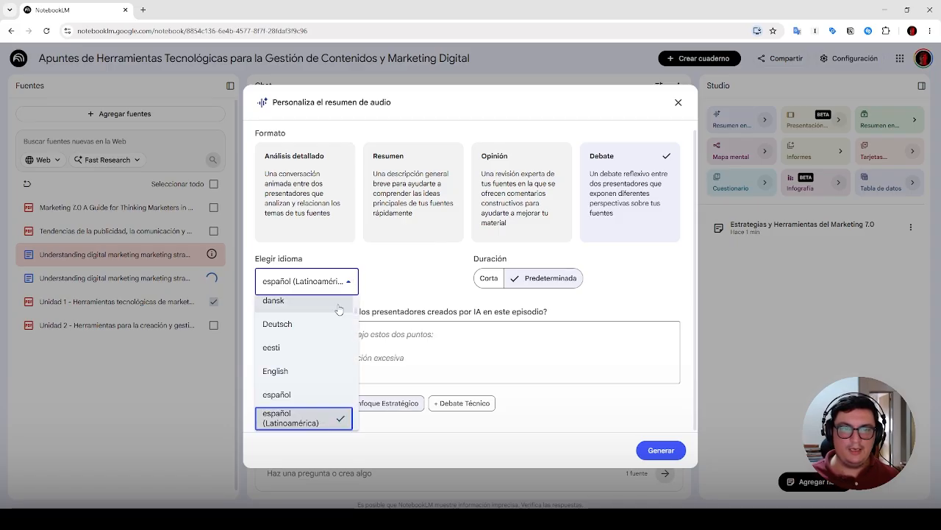
scroll(341, 364, up, 1)
scroll(340, 372, down, 1)
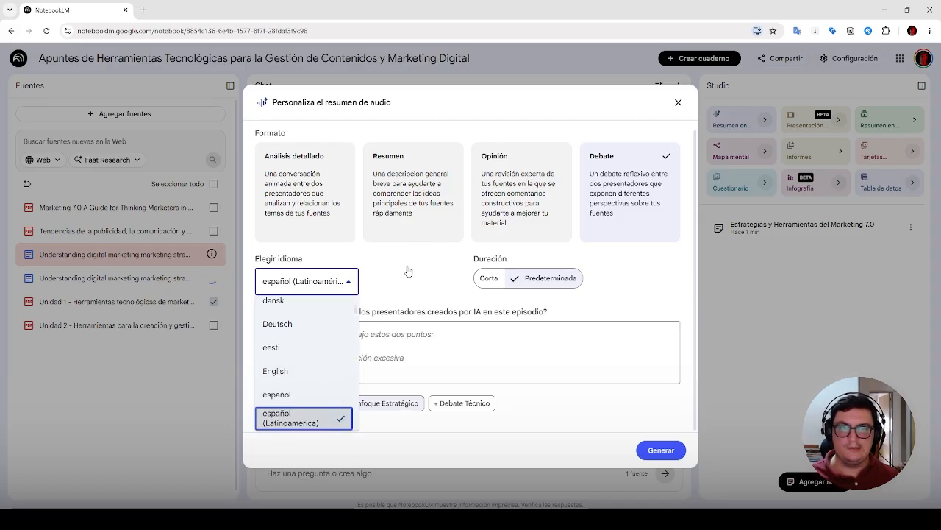
click(408, 270)
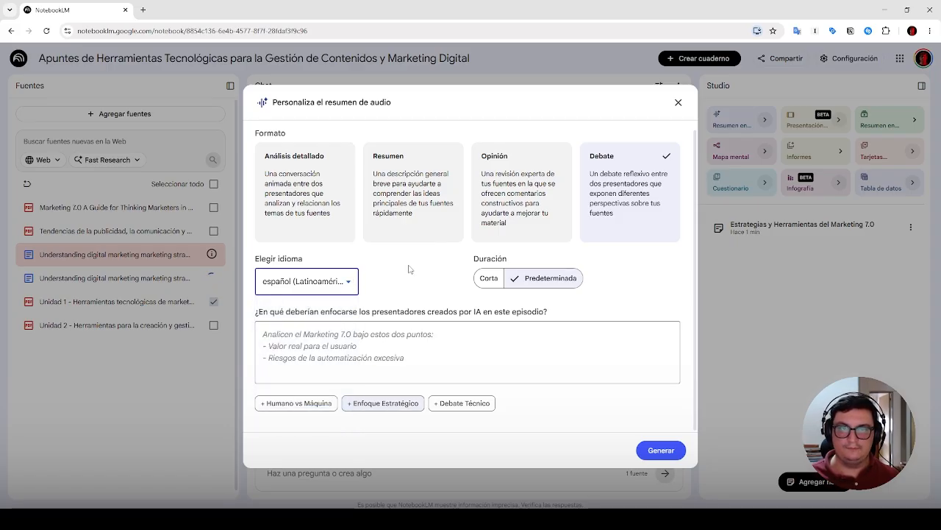
click(384, 189)
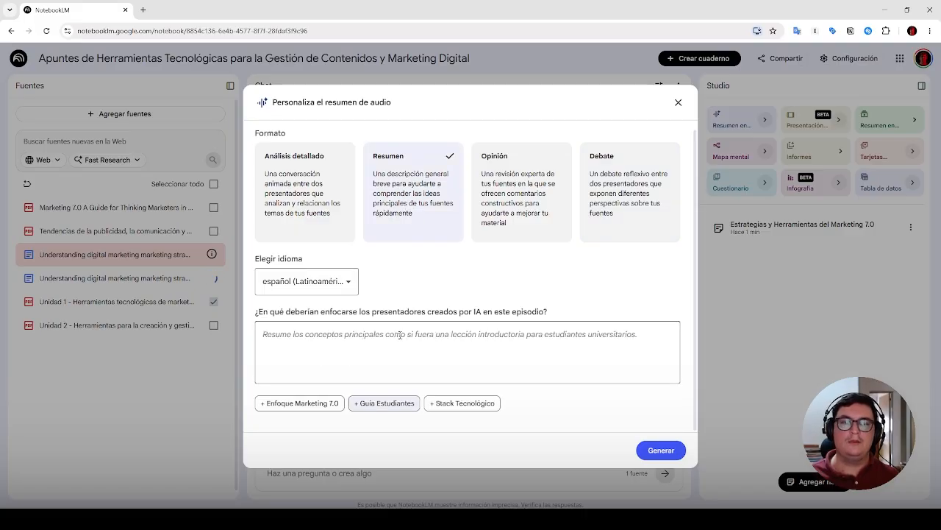
Set the episode focus to "Para este episodio abordemos los temas generales de la unidad y hablemos solo de los conceptos más importantes que debamos tener en cuenta."
click(453, 331)
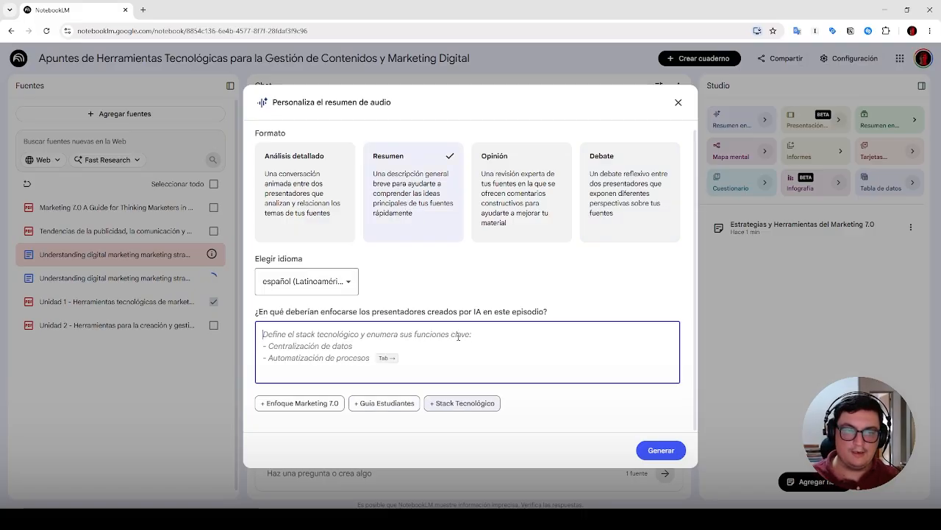
text(Para este)
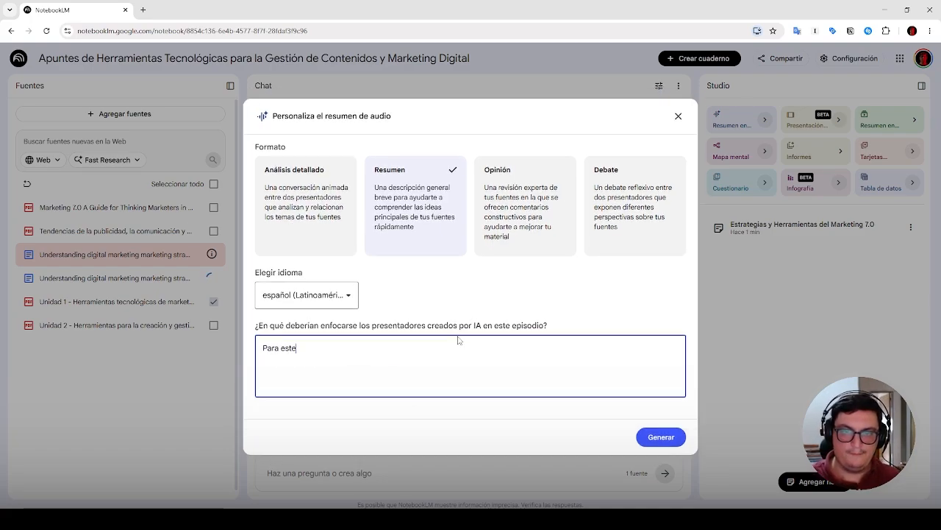
text( episo)
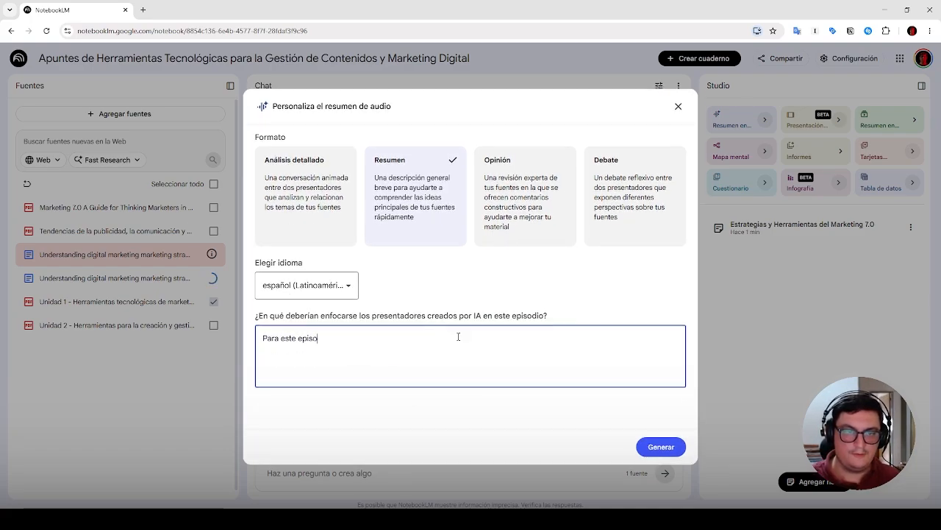
text(dio aborde)
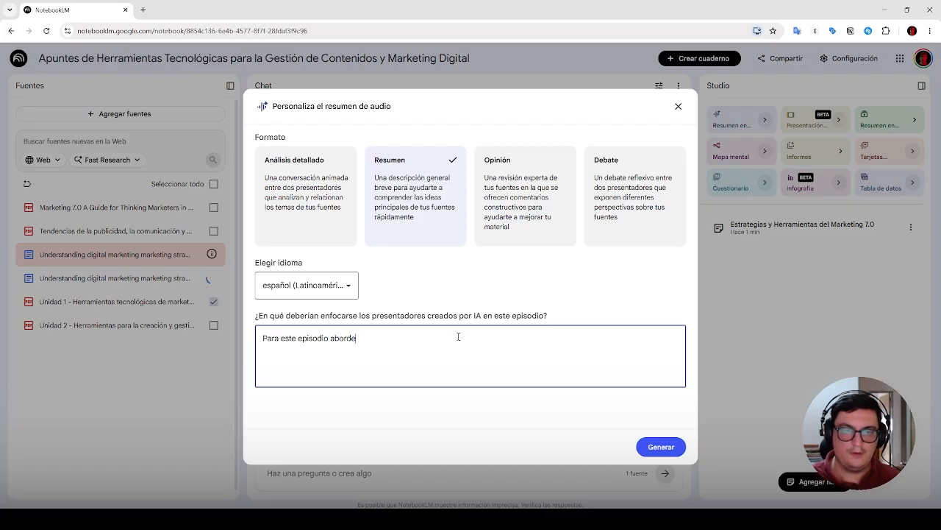
text(mos los temas gen)
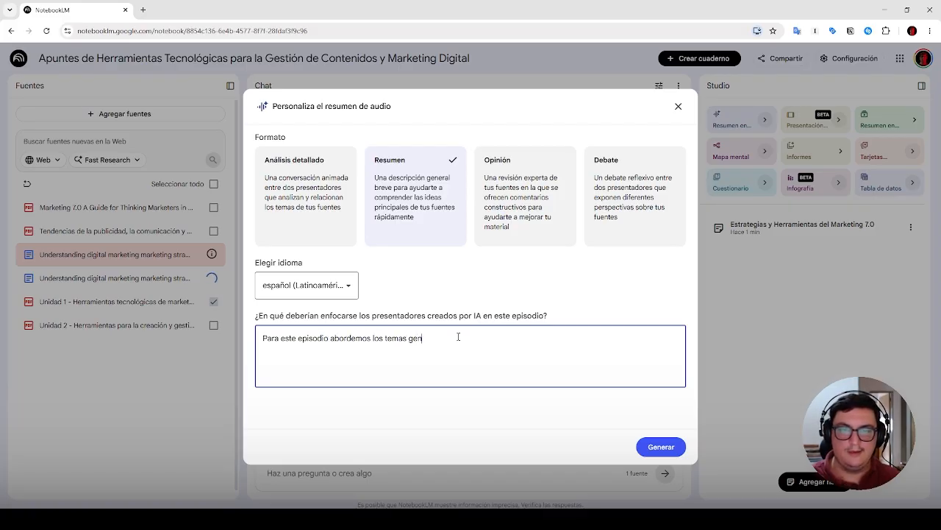
text(erales de )
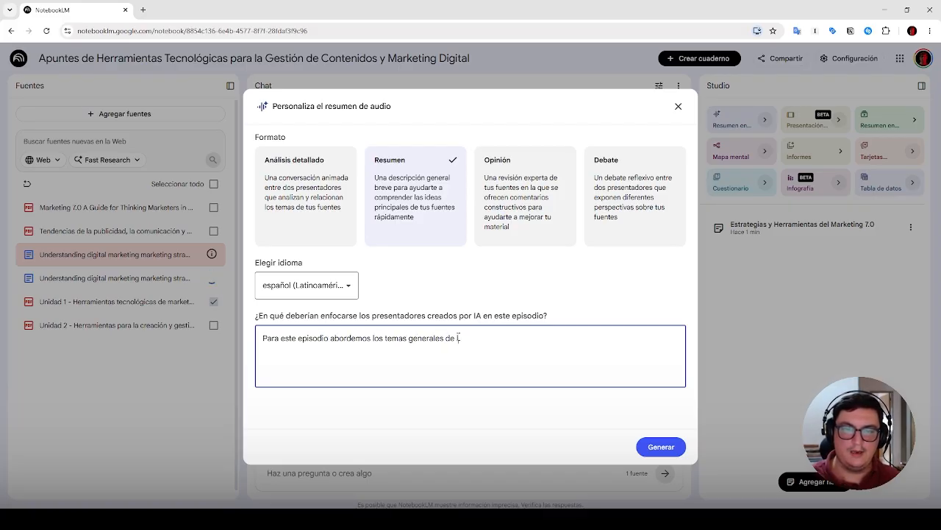
text(la unidad y hablemos solo de los conceptos más impor)
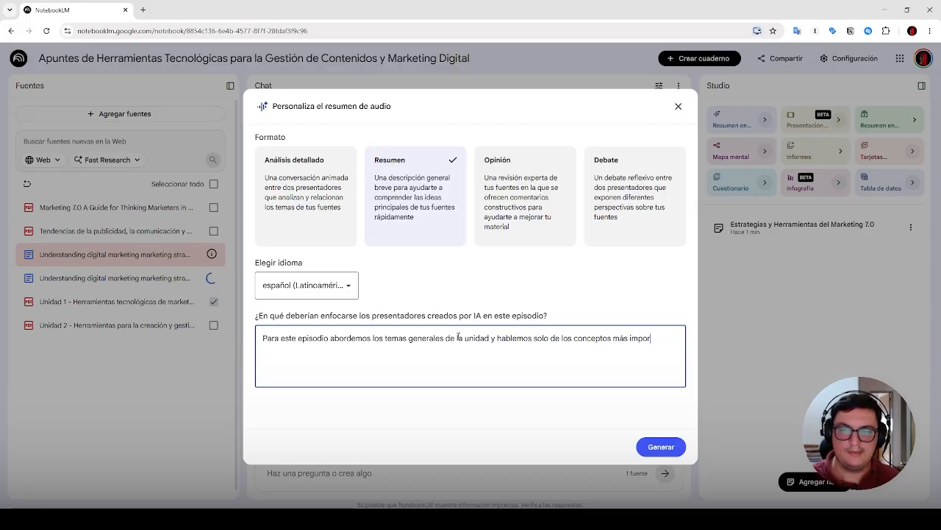
text(tantes que de)
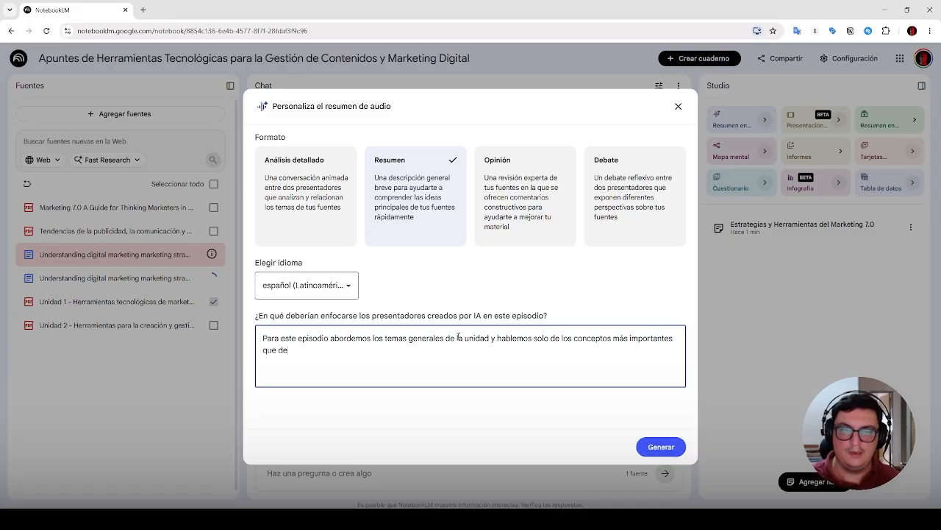
text(bamos tener en cuen)
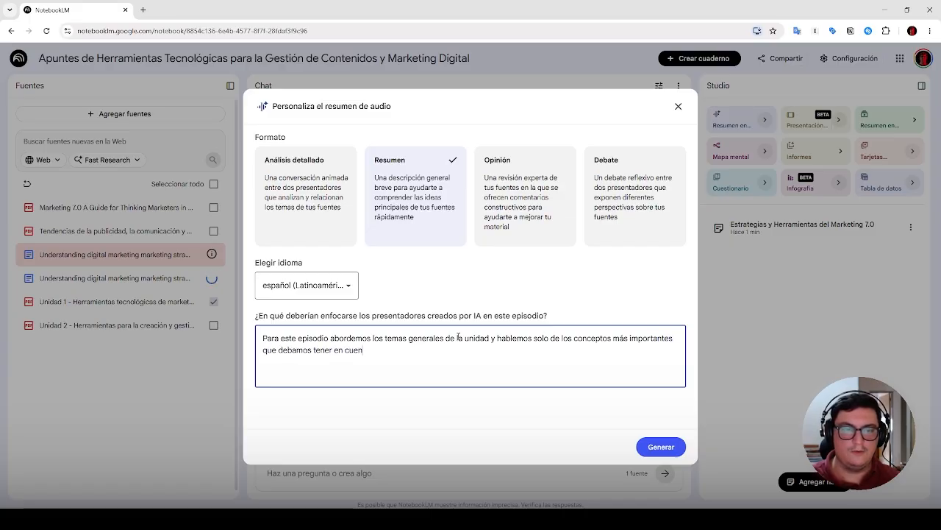
text(ta.)
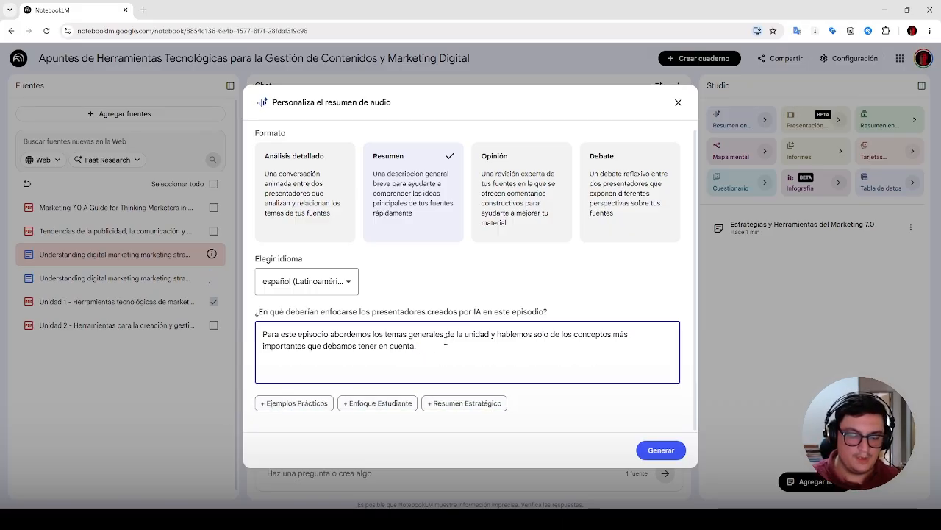
Add "Incluye en la conversación al menos 4 ejemplos prácticos para aplicar día a día en latinoamérica." to the focus and generate the audio summary
text(Incluye)
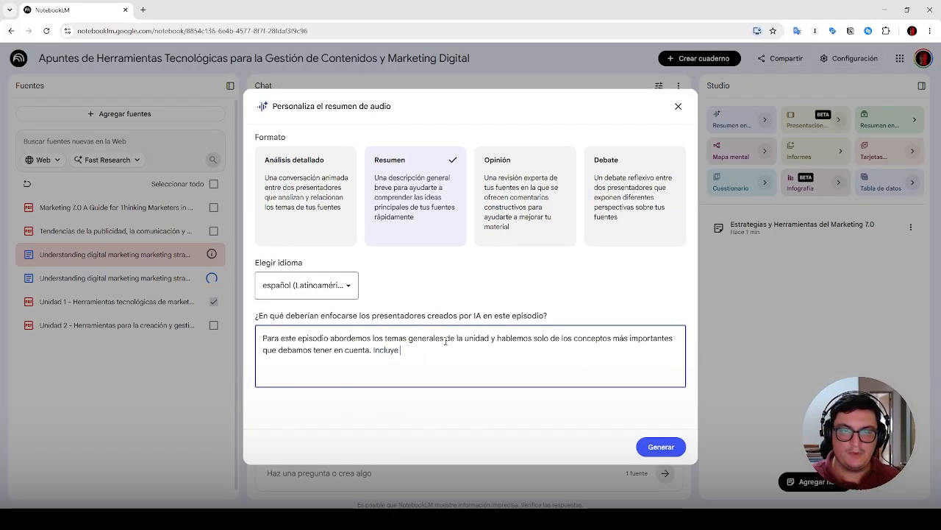
text( en)
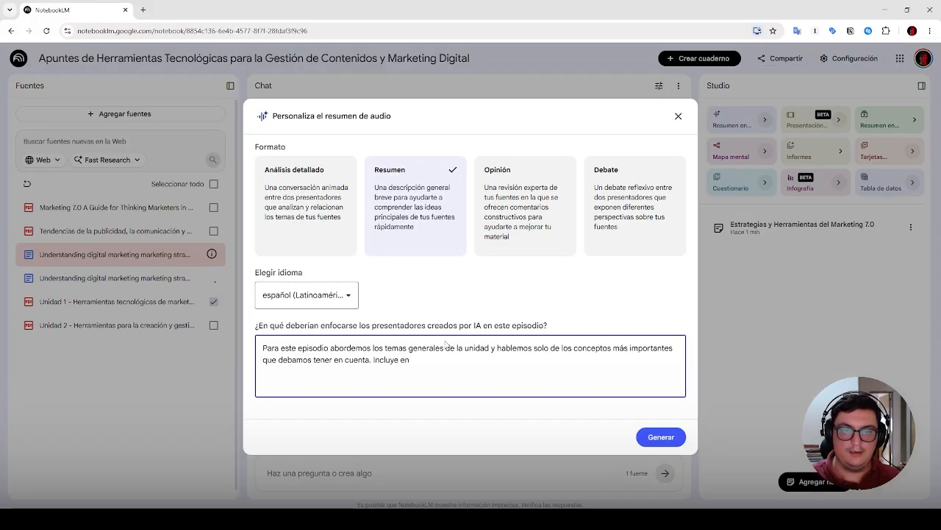
text( el la conversació)
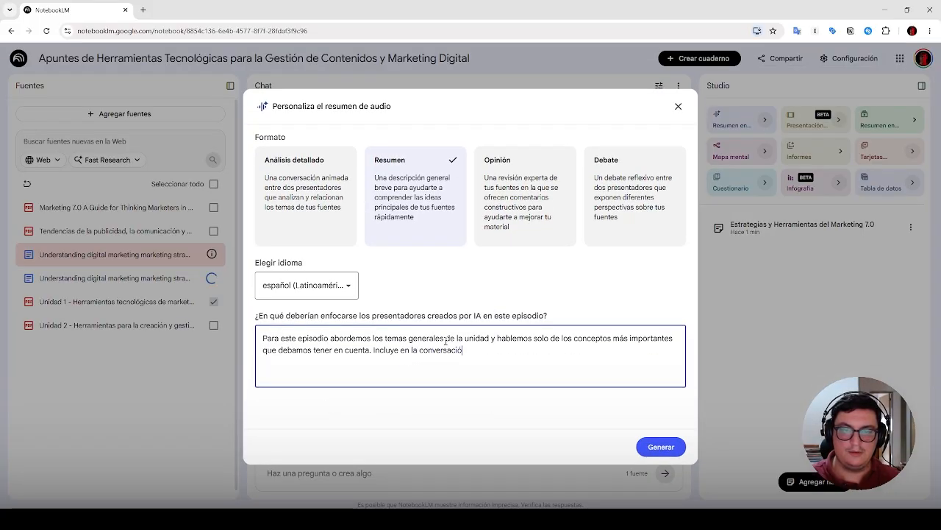
text(n al menos)
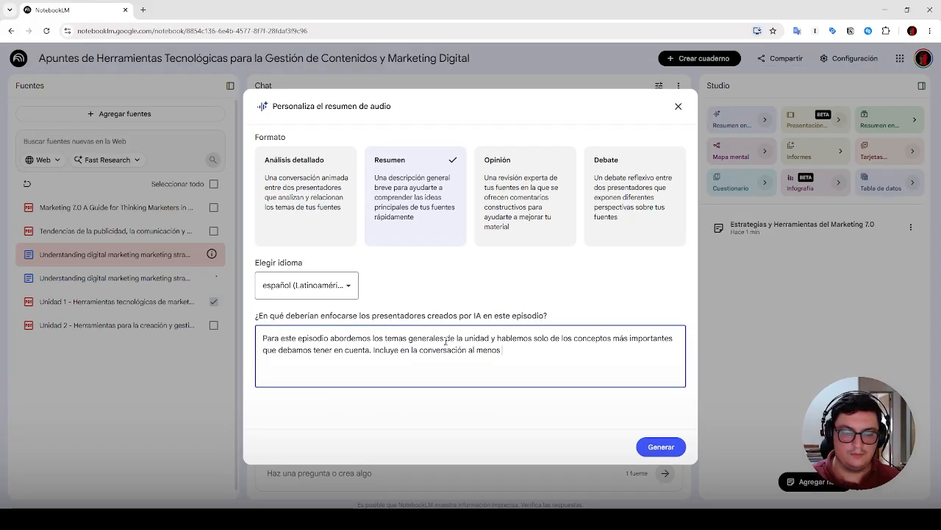
text( 4 ejempl)
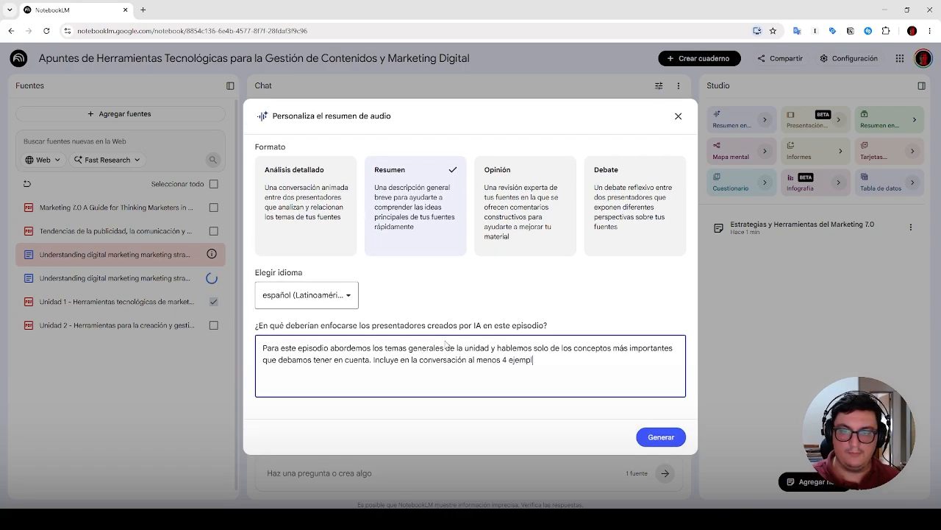
text(os prácti)
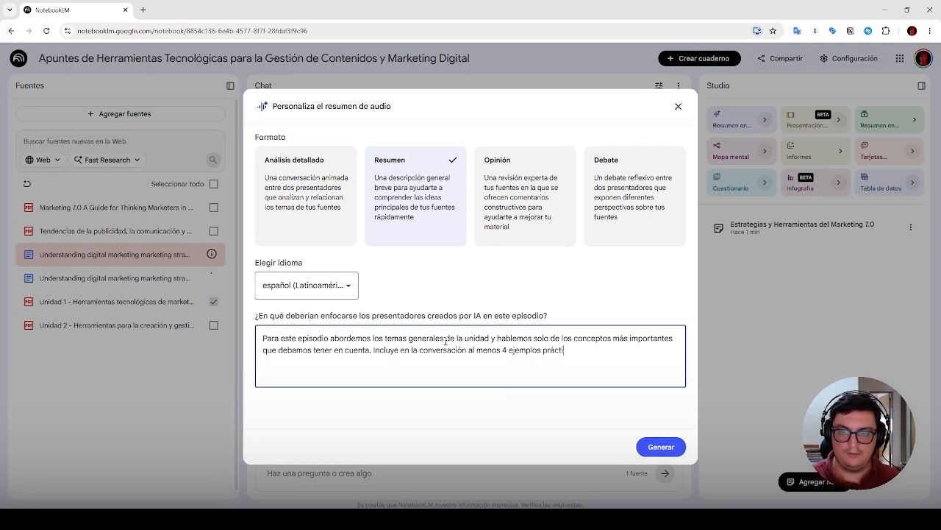
text(cos para aplicar d)
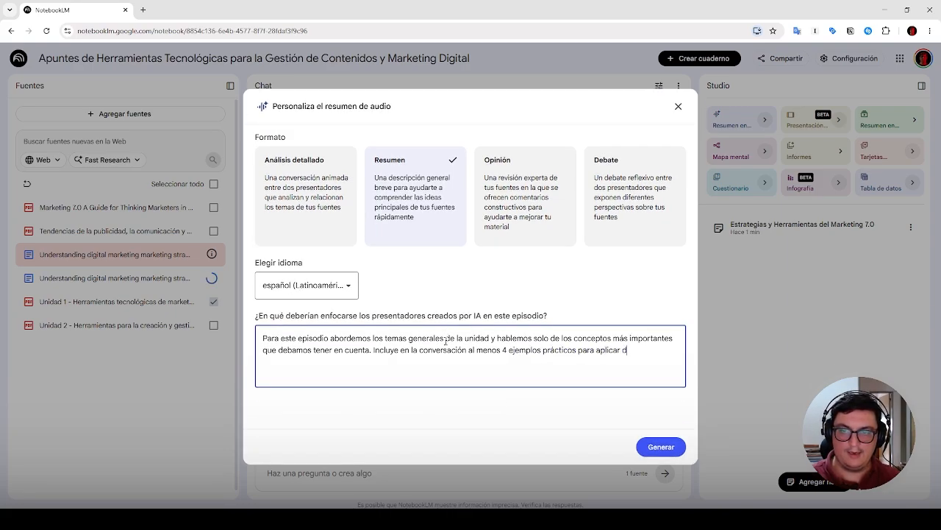
text(ía a día en l)
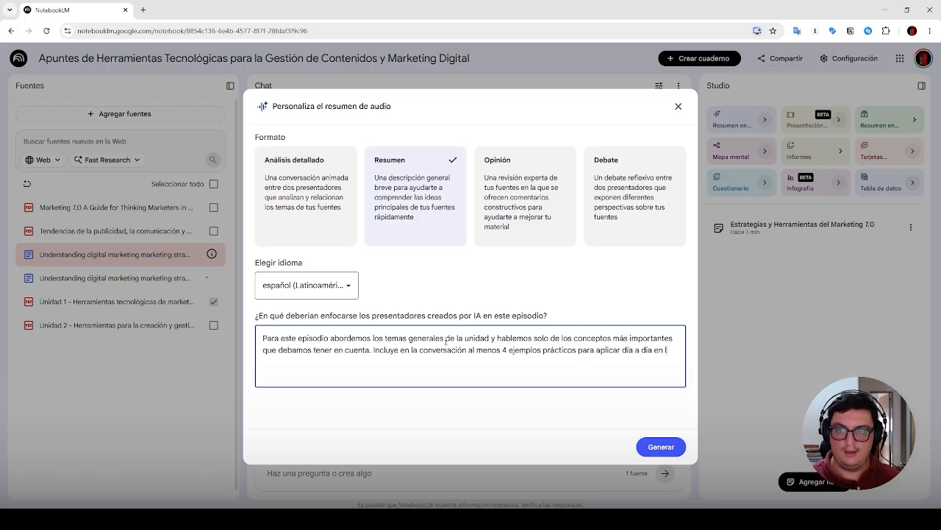
text(atinoam)
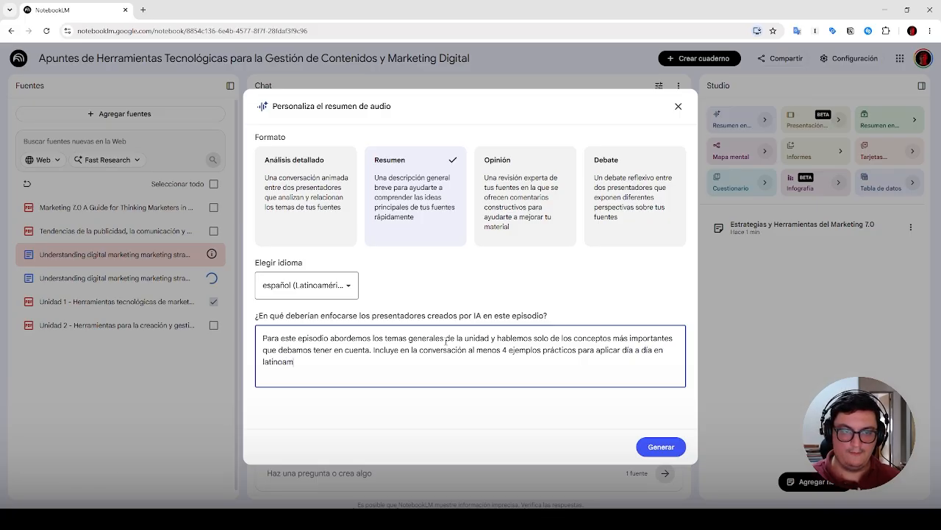
text(érica o)
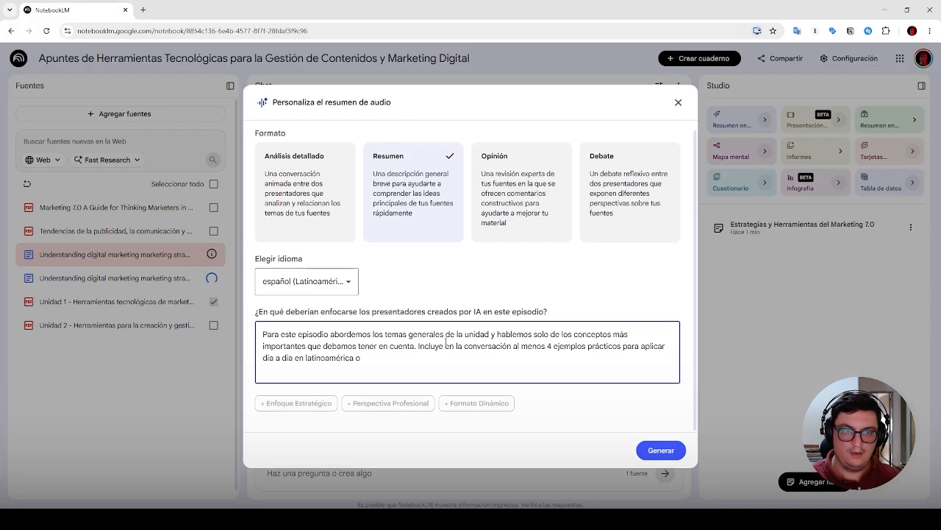
key(BackSpace)
key(BackSpace)
key(BackSpace)
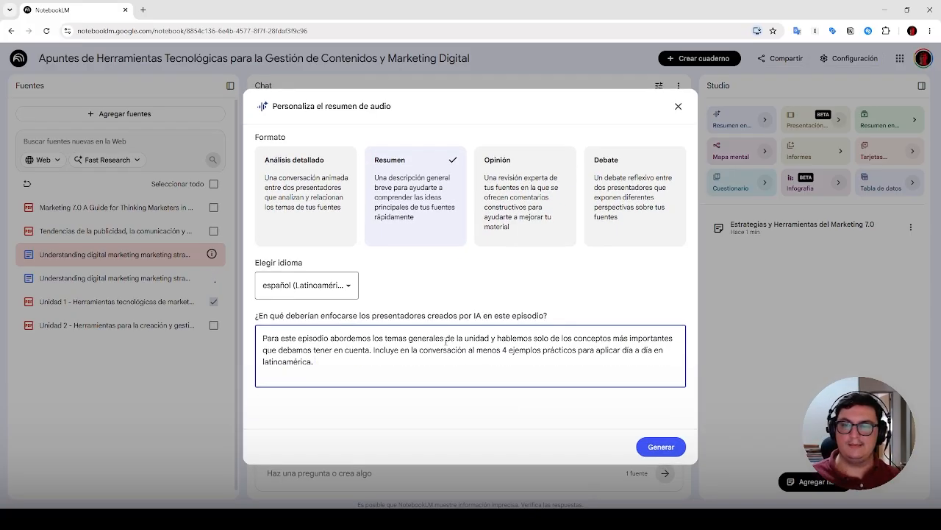
click(661, 449)
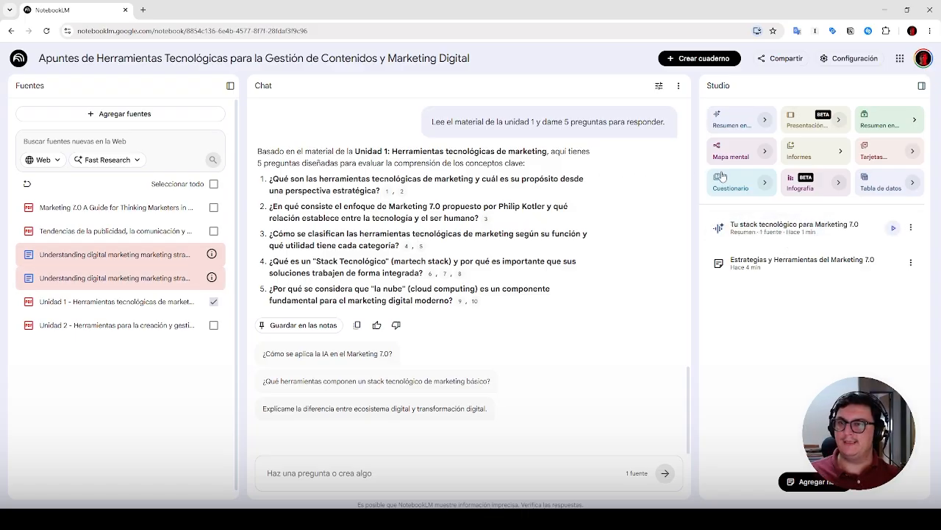
Download the generated Marketing 7.0 audio summary to the Escritorio folder and play it through to the end
click(801, 229)
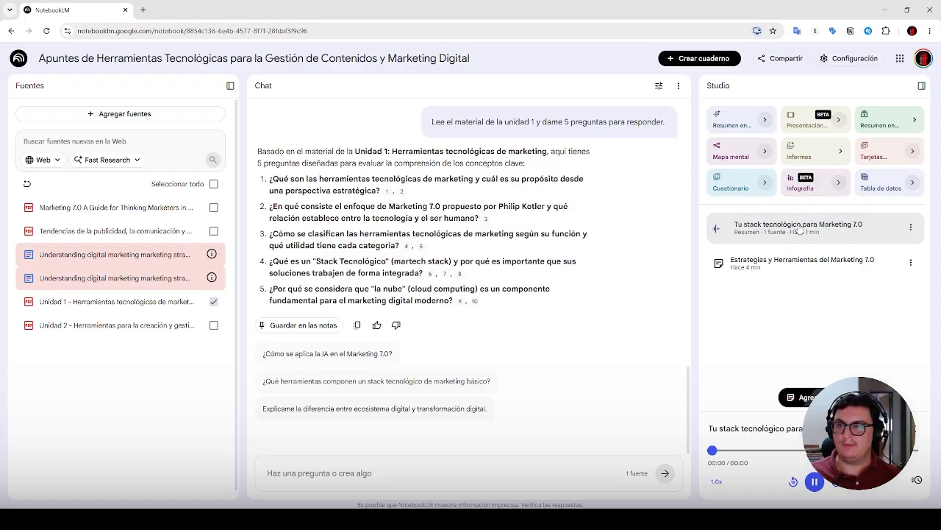
click(814, 481)
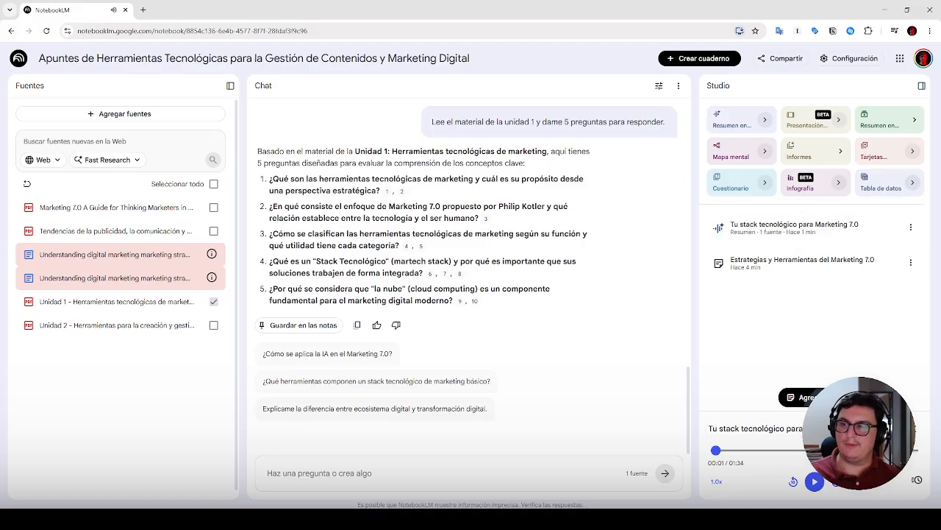
click(894, 428)
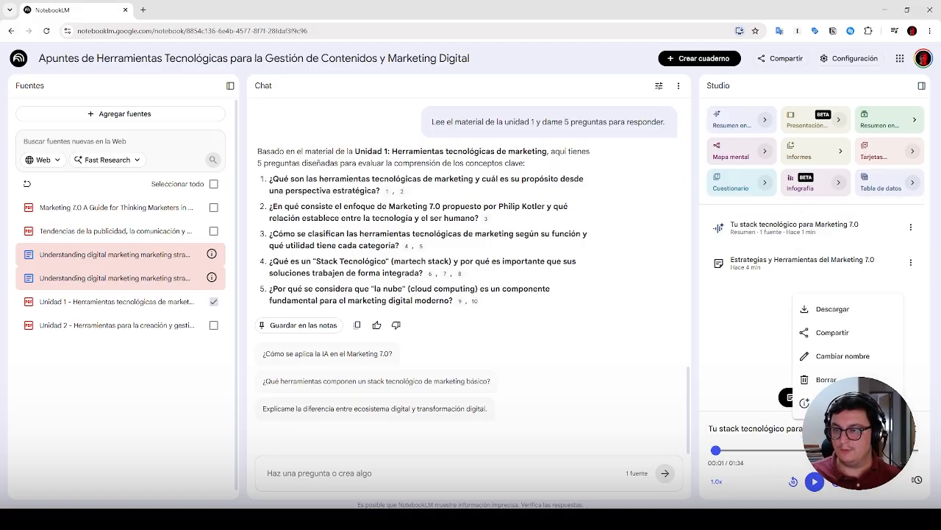
click(846, 310)
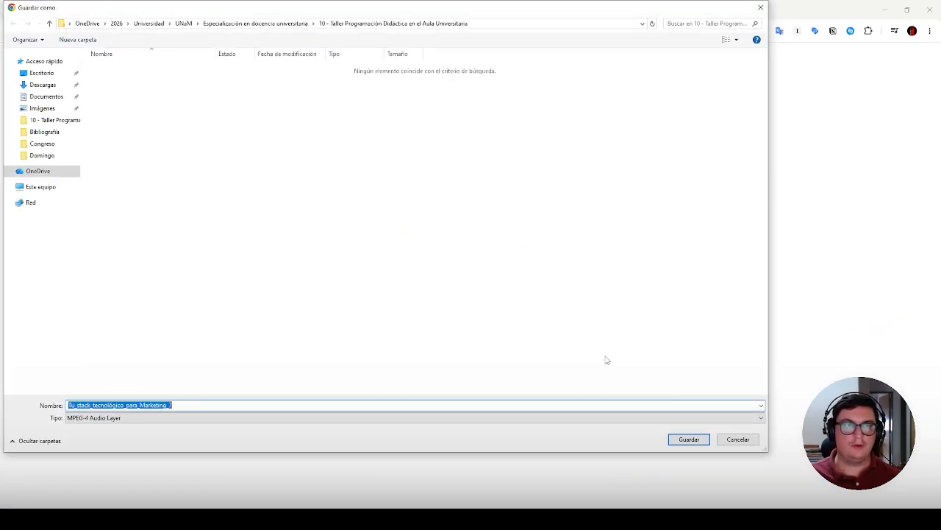
click(53, 74)
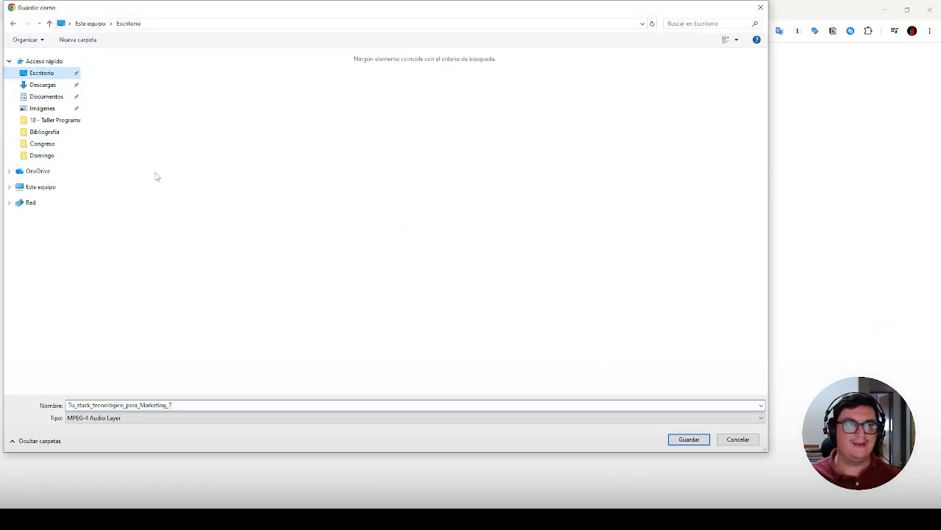
click(680, 440)
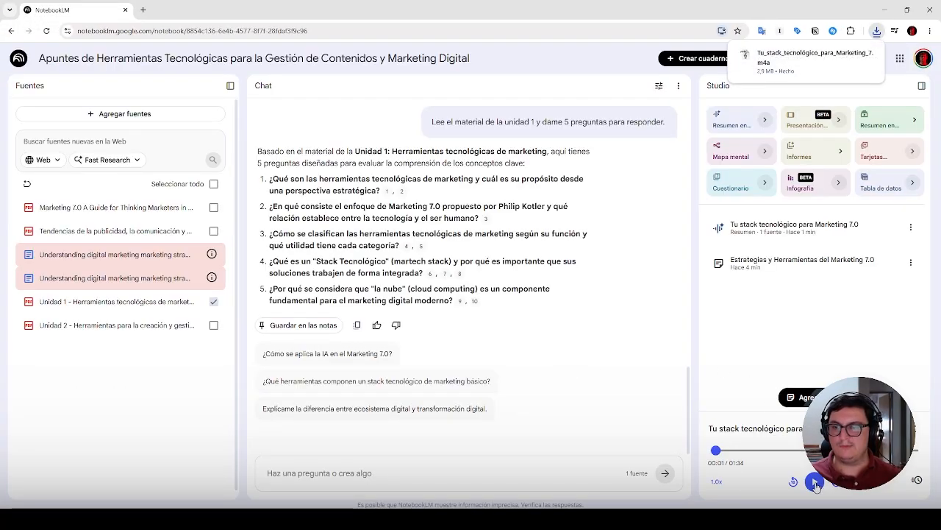
click(815, 483)
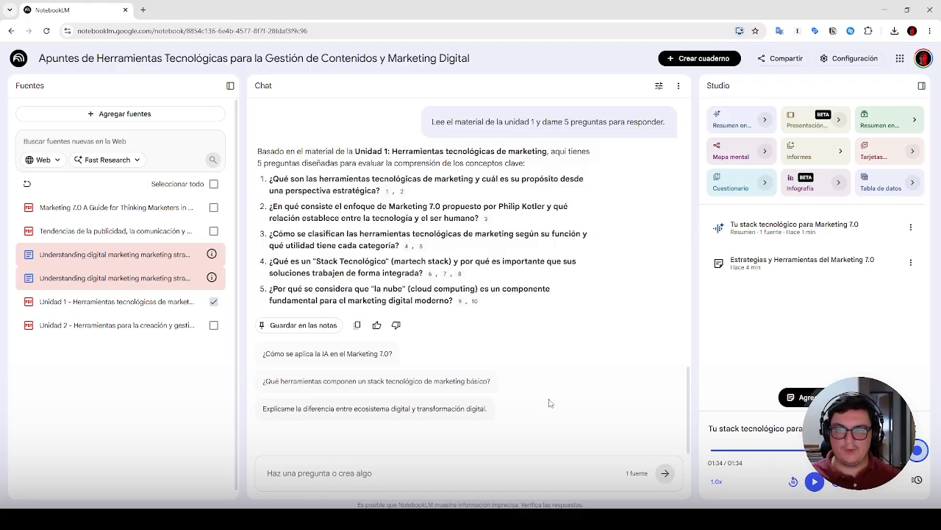
Remove both failed "Understanding digital marketing" sources from the notebook
click(191, 255)
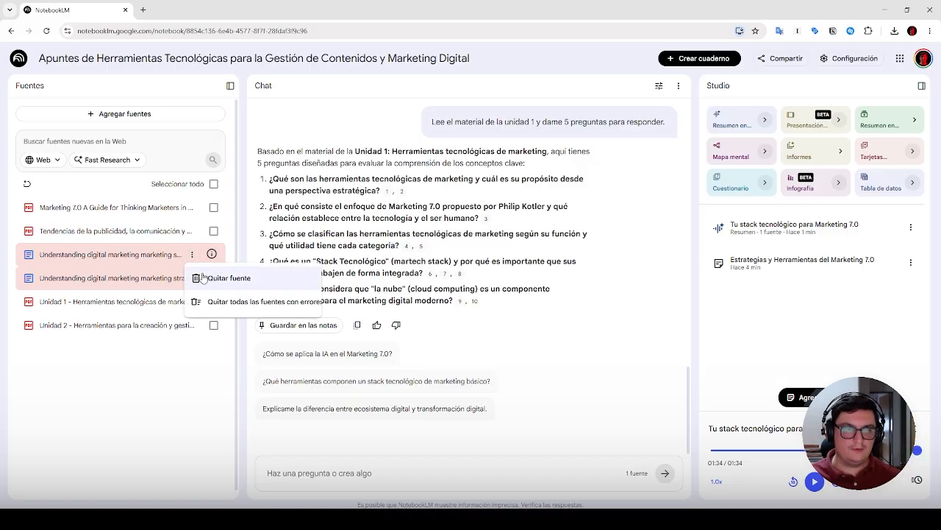
click(204, 277)
click(644, 313)
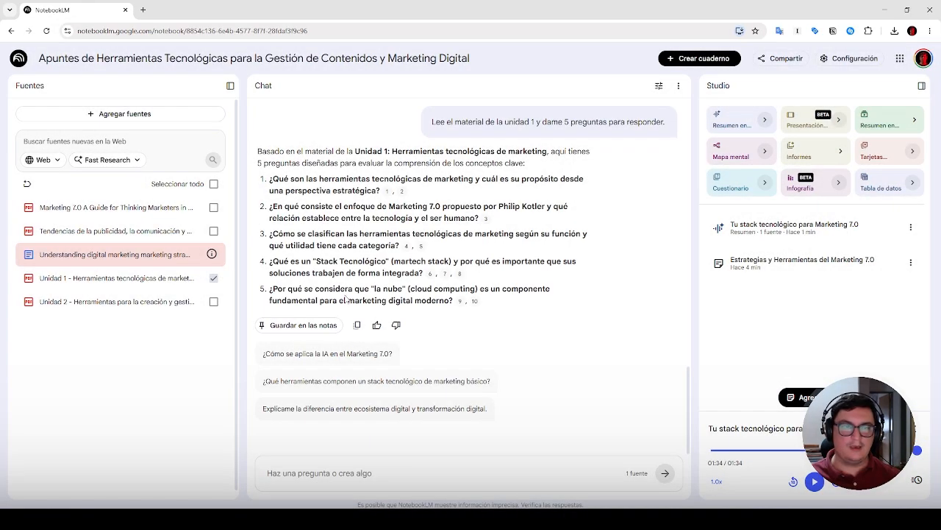
click(192, 254)
click(206, 276)
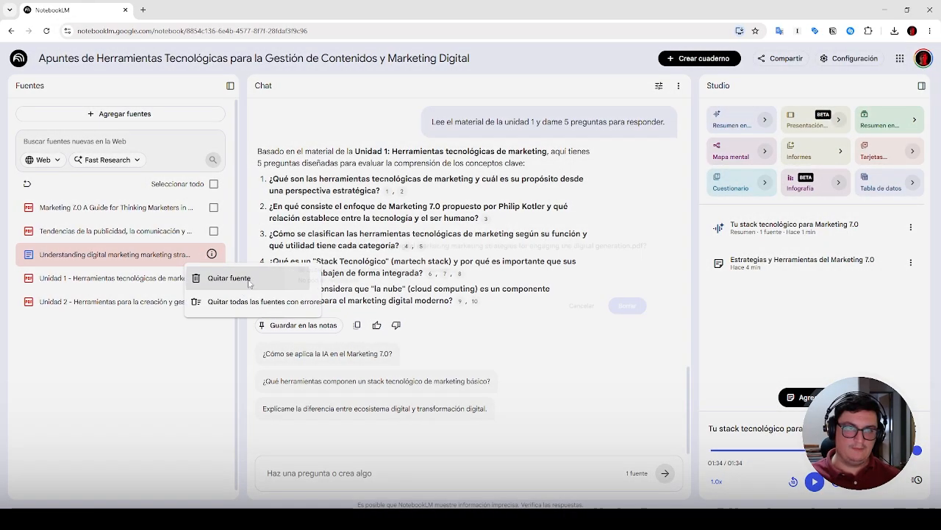
click(644, 310)
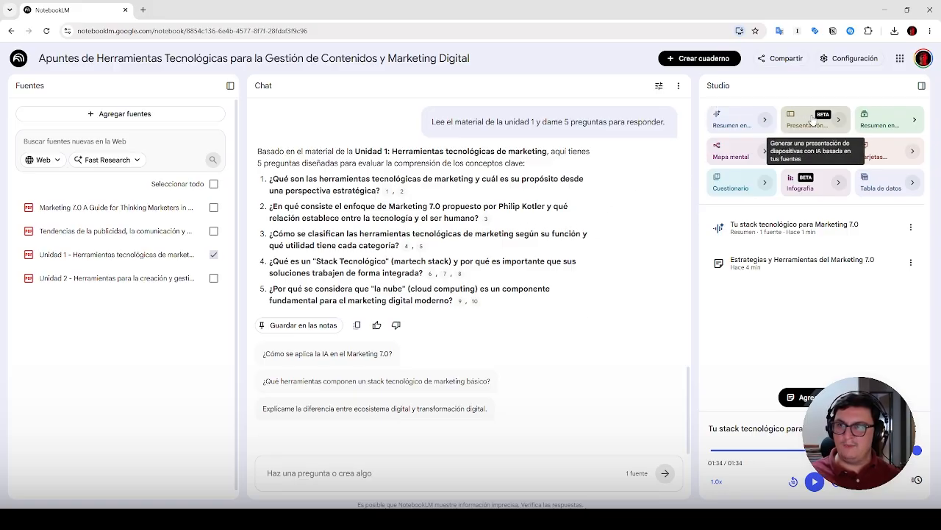
Start customizing a slide presentation from the Unidad 1 source, with Diapositivas del presentador as its format
click(837, 122)
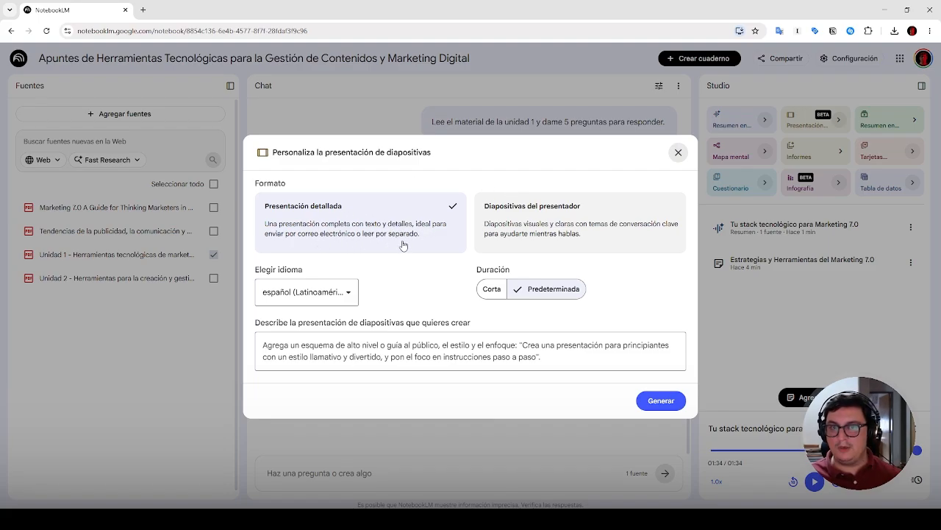
click(568, 234)
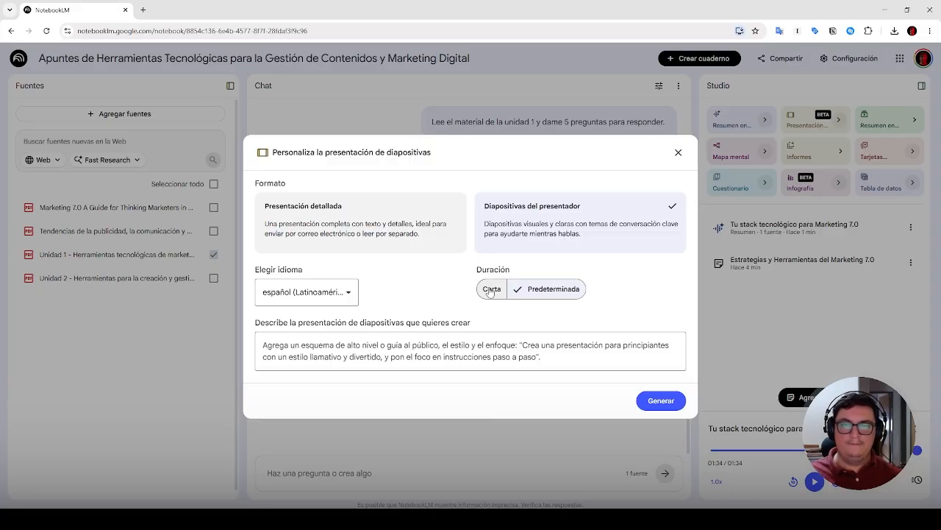
click(476, 343)
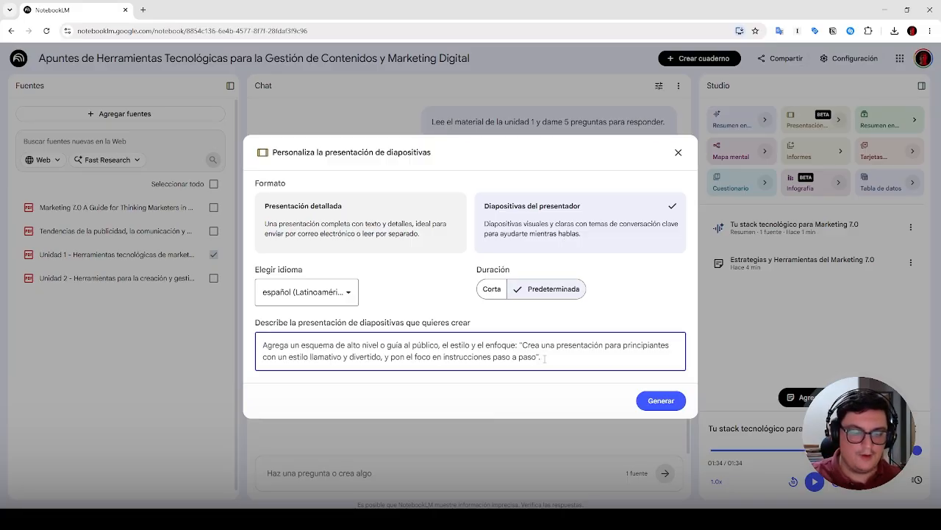
text(Hace u)
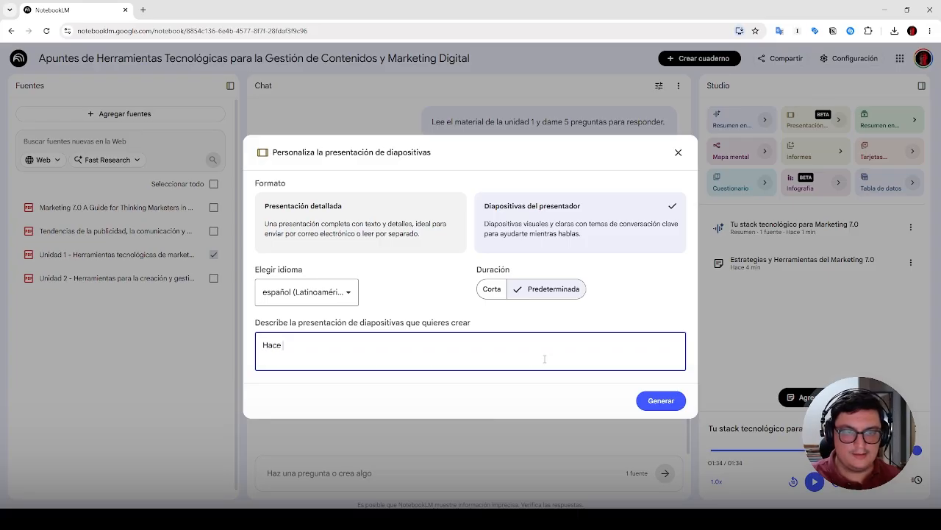
key(BackSpace)
key(BackSpace)
key(BackSpace)
key(BackSpace)
key(BackSpace)
key(BackSpace)
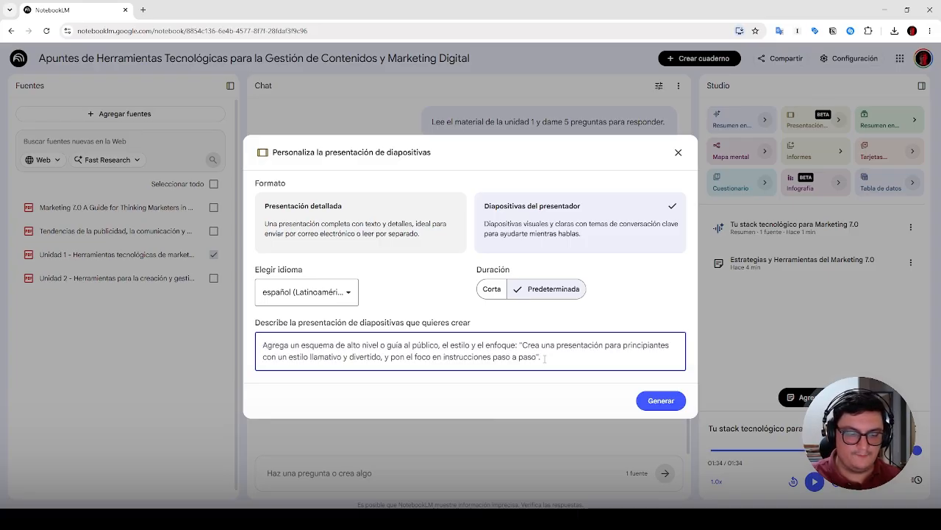
Begin the presentation description with "Que la presentación sea sobre la nube, el stack tecnológico"
text(Que lña p)
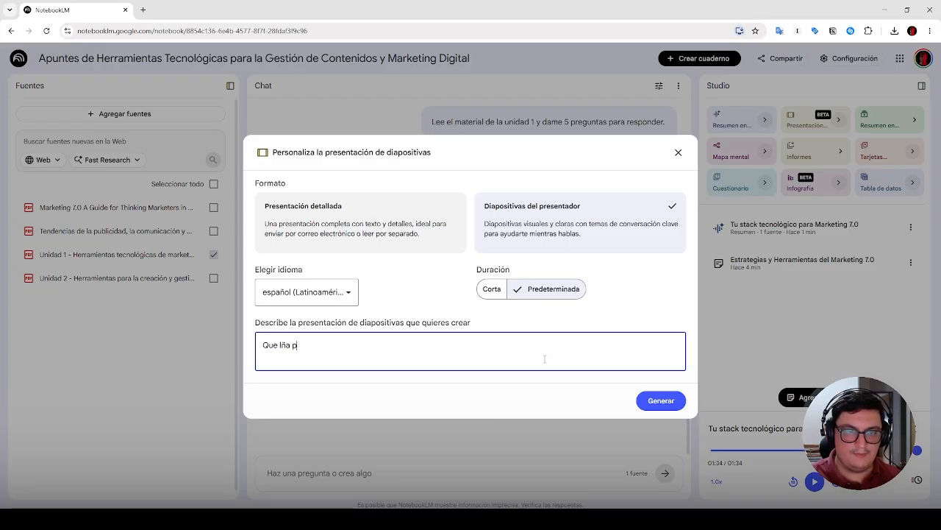
key(BackSpace)
key(BackSpace)
key(BackSpace)
key(BackSpace)
text(a p)
key(BackSpace)
text(pre)
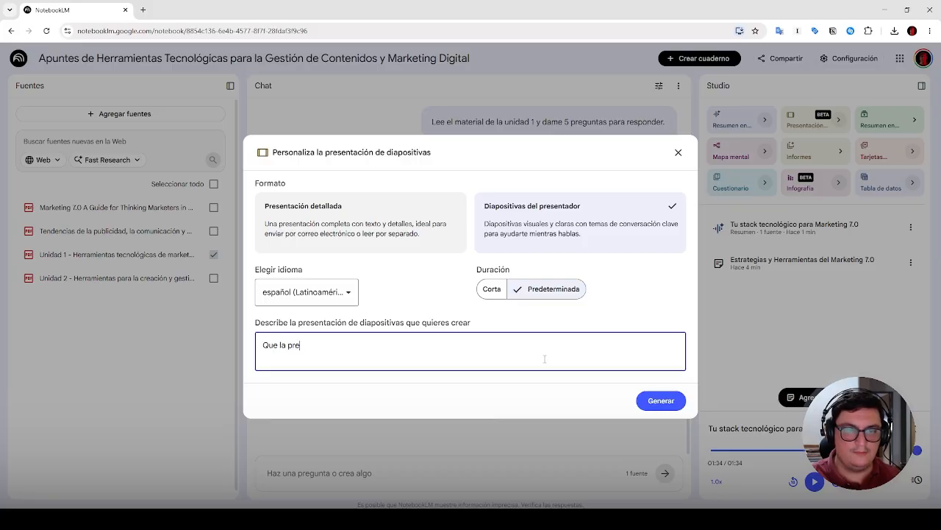
text(sentación sea sobre)
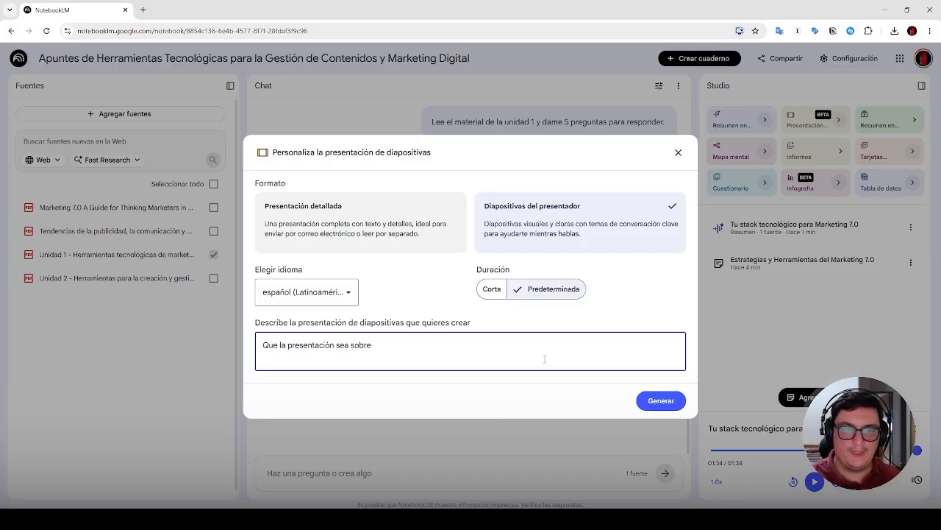
text(bu)
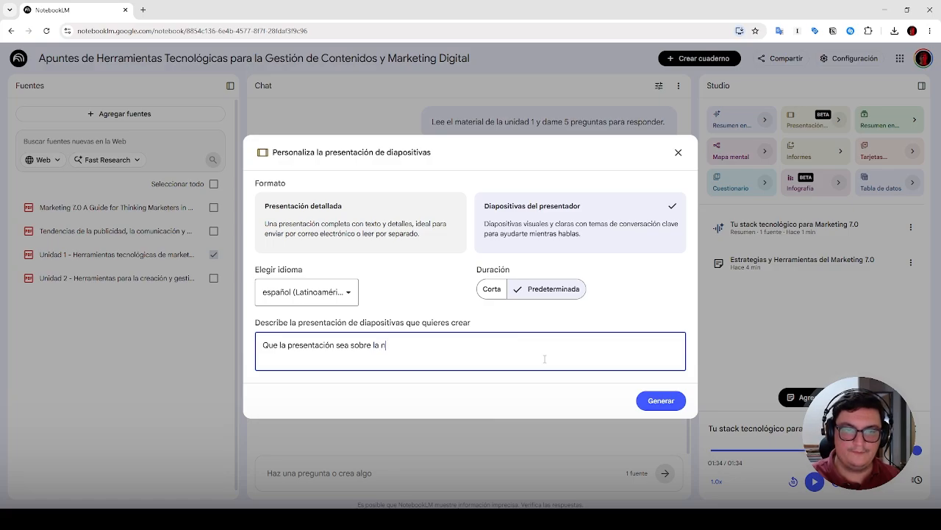
text(e, el stac)
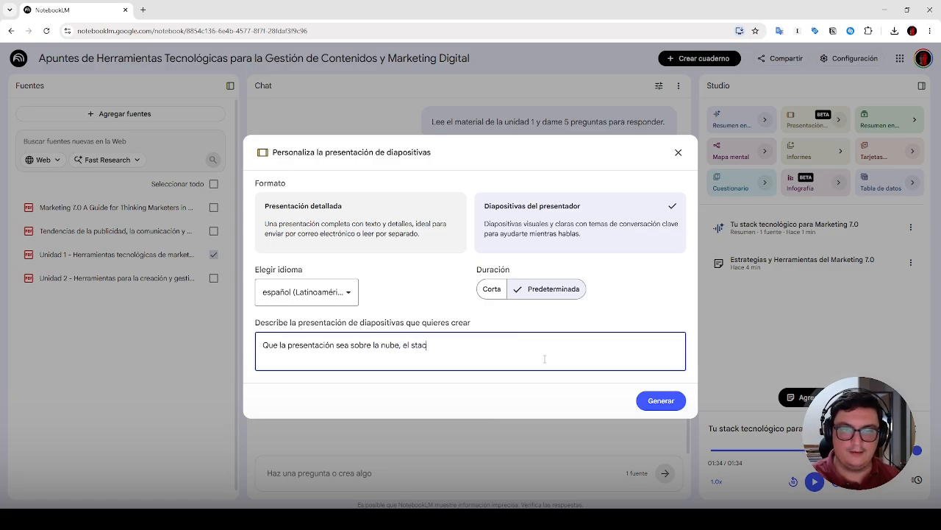
text(k tecnológico)
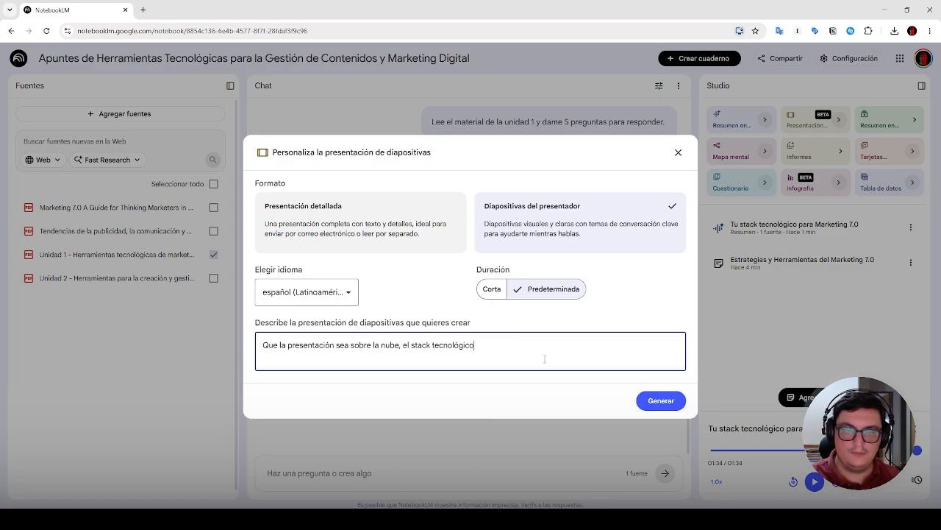
Complete the description with "y algunas herramientas de fidelización de clientes." and generate the presentation
text( y algunas)
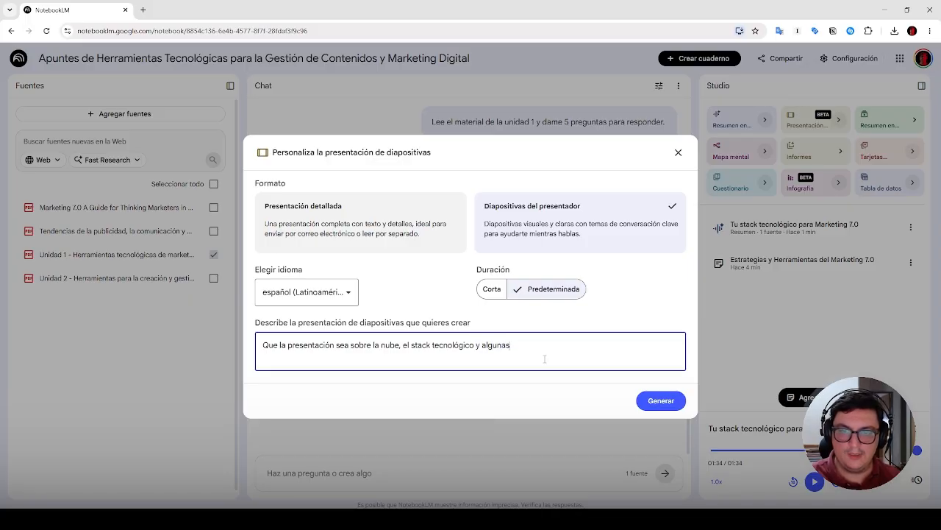
text( herramientas de)
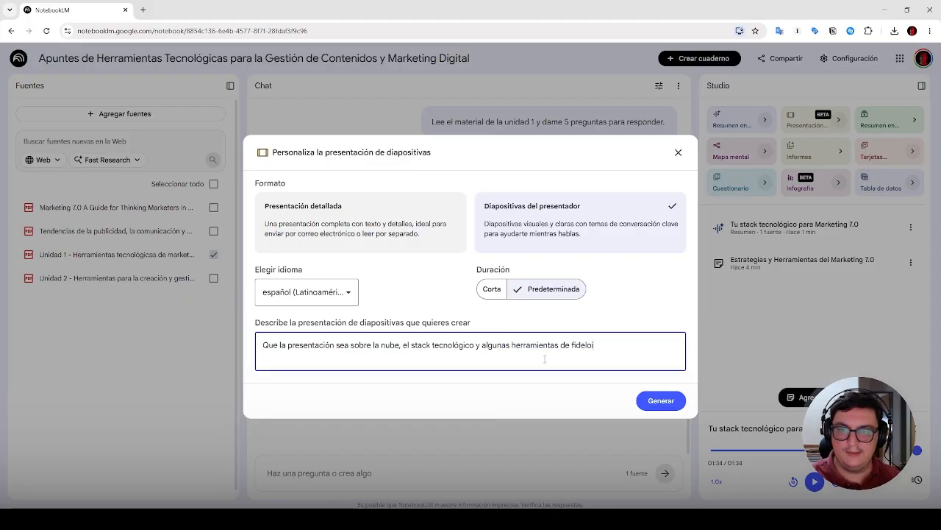
text( fidelización de cli)
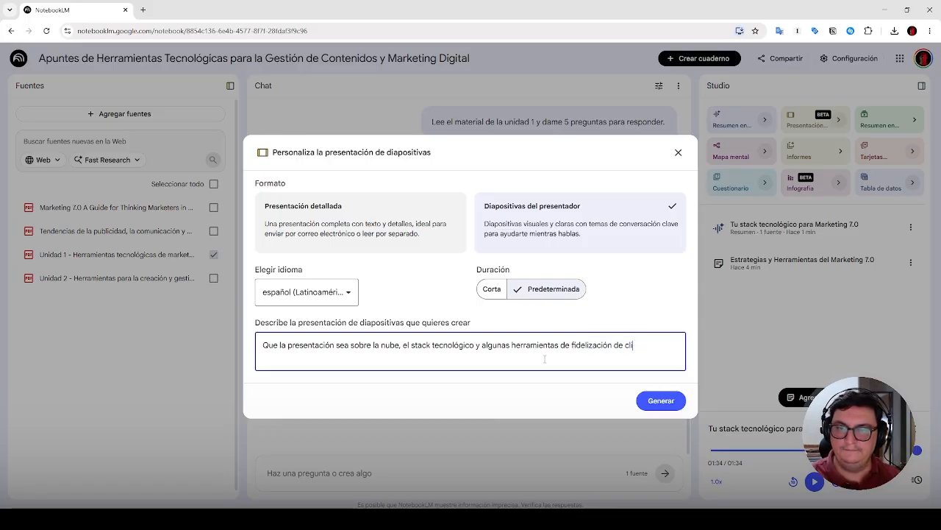
text(ettes)
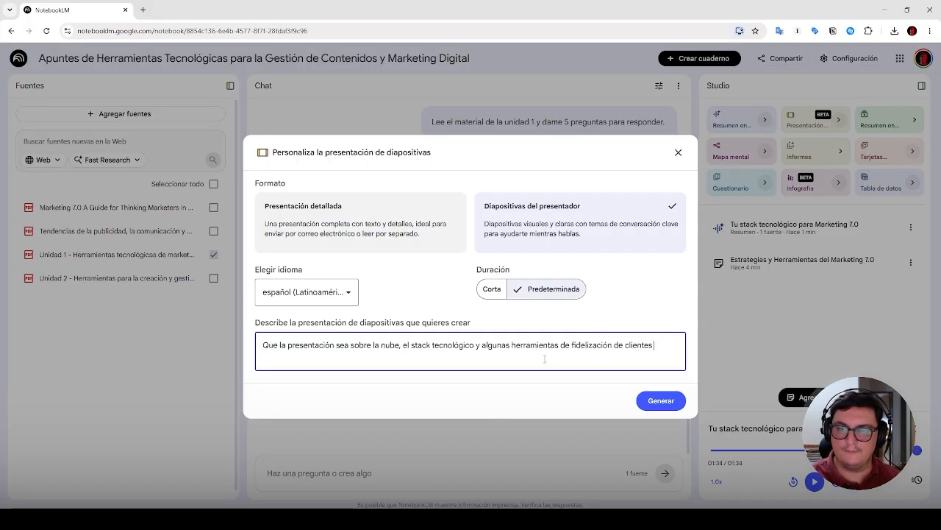
text(.)
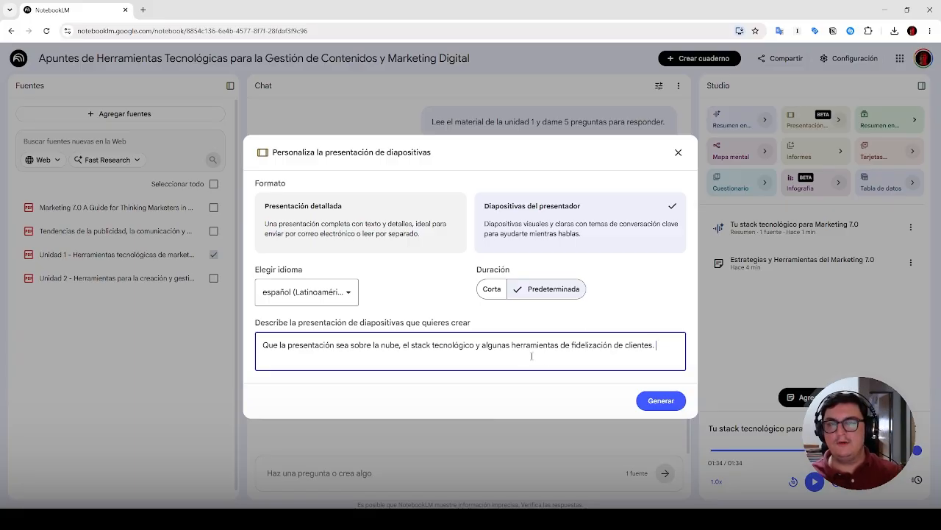
double_click(387, 345)
click(388, 345)
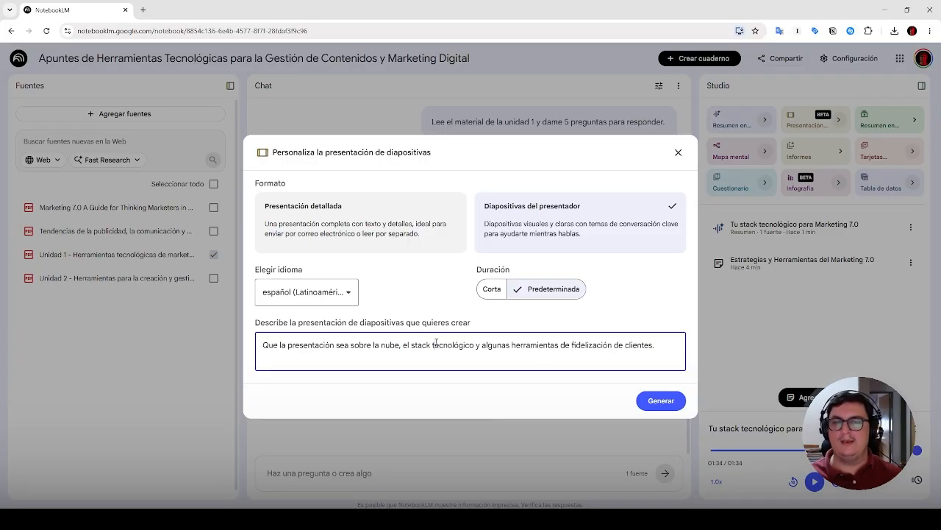
double_click(471, 344)
click(509, 345)
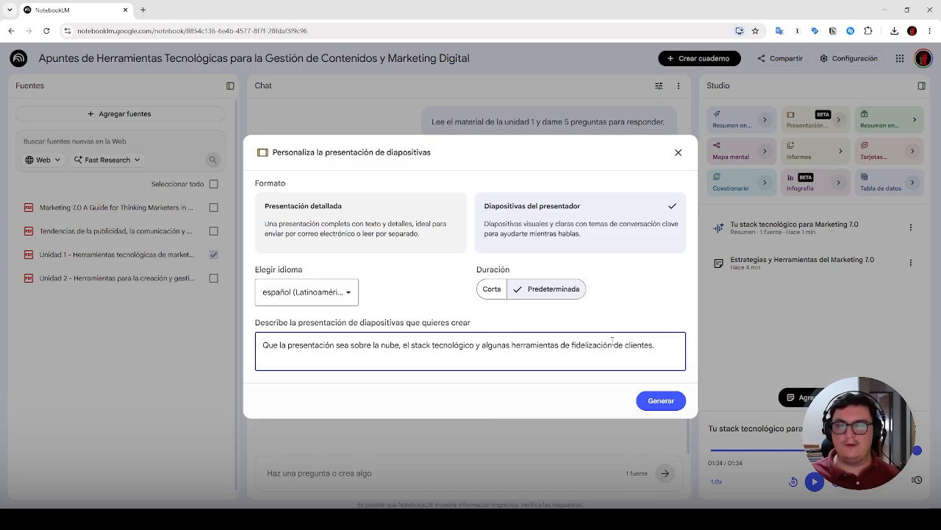
click(659, 400)
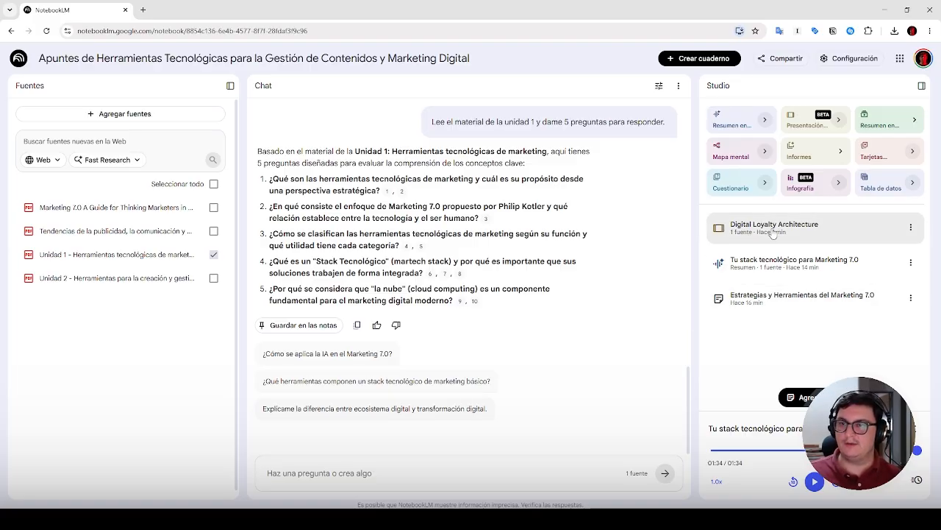
Open the generated Digital Loyalty Architecture presentation and start its slideshow
click(835, 234)
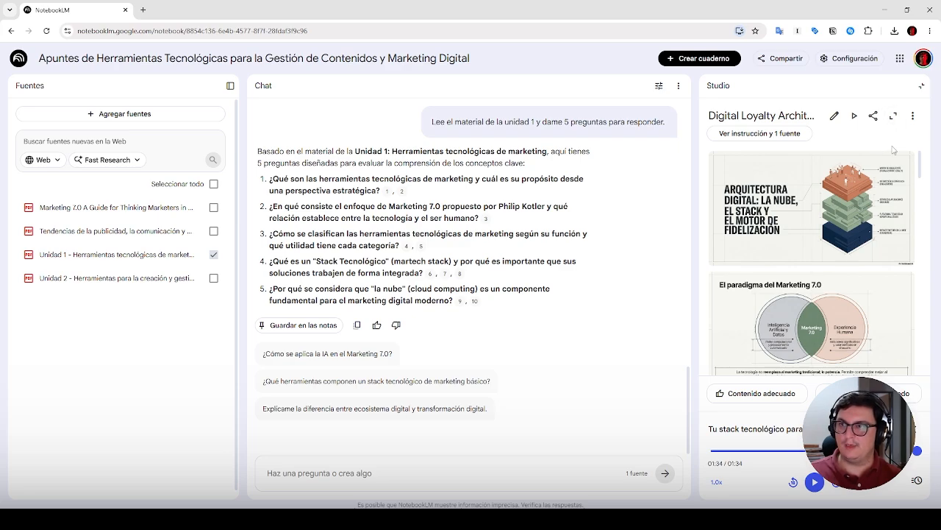
click(855, 116)
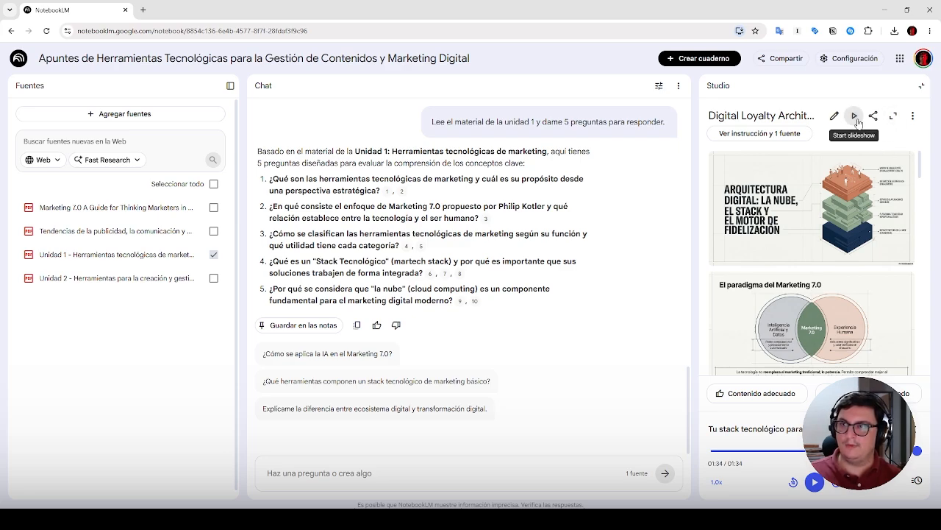
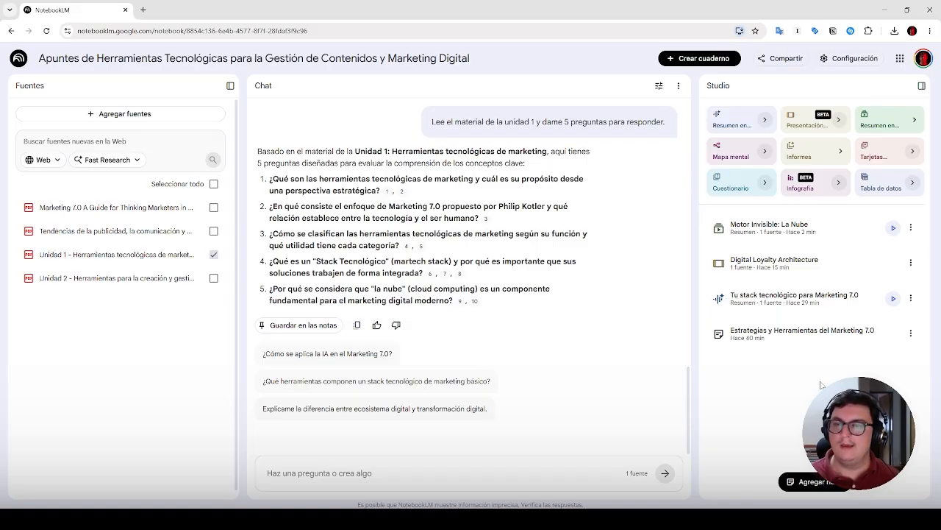
Generate a mind map of Unidad 1 without a custom topic and show the resulting Marketing Mapa in full view
click(764, 153)
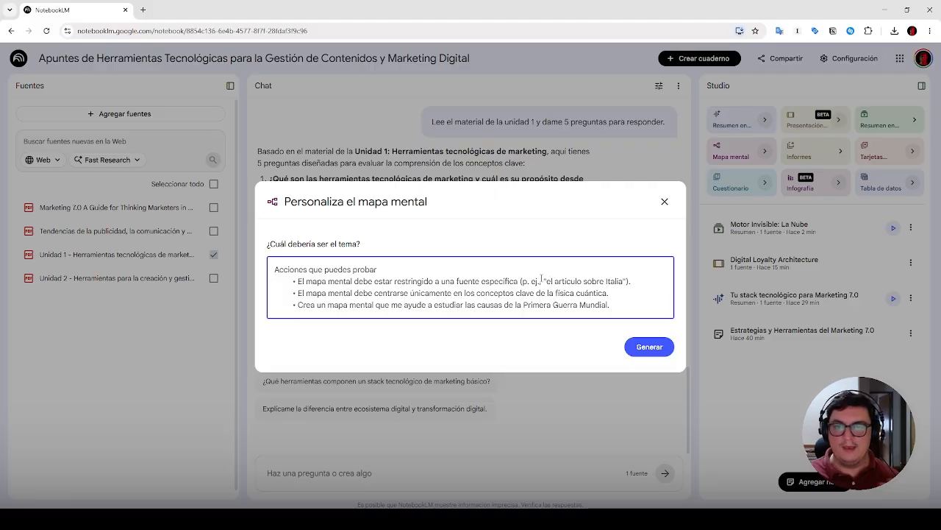
click(665, 203)
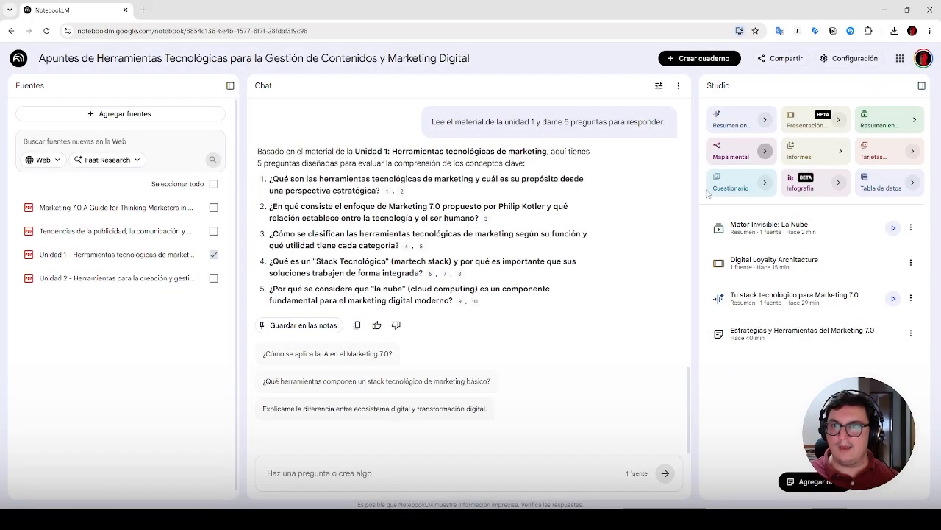
click(723, 157)
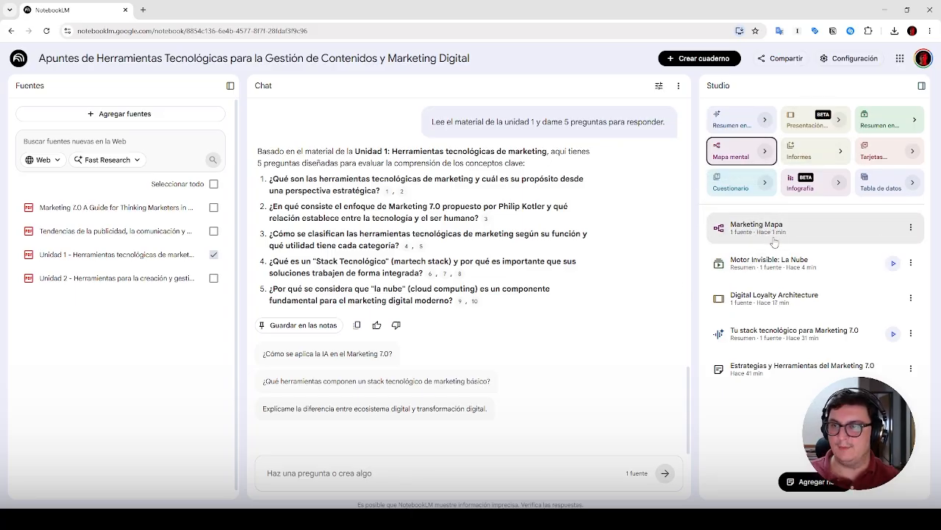
click(802, 227)
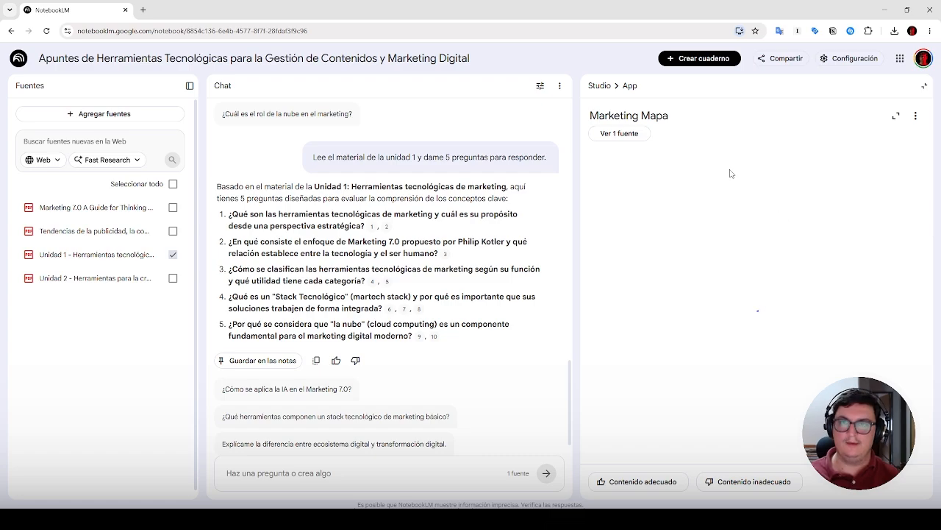
click(896, 120)
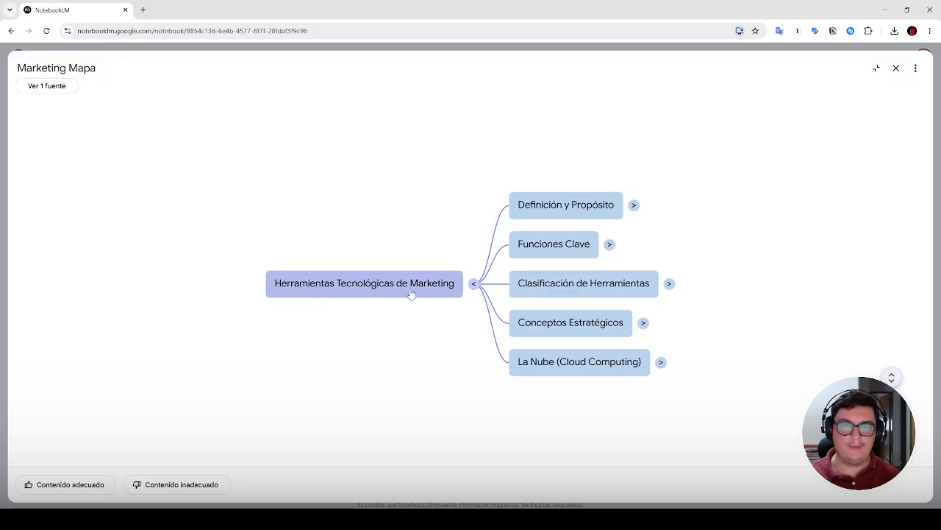
Expand the Definición y Propósito and Funciones Clave branches and query Plataformas y Softwares Digitales in chat from the mind map
click(634, 205)
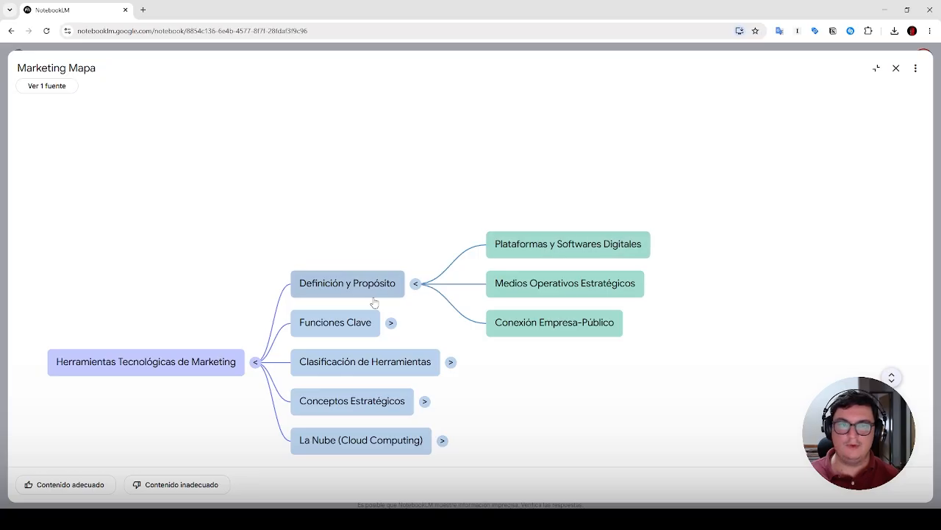
click(572, 248)
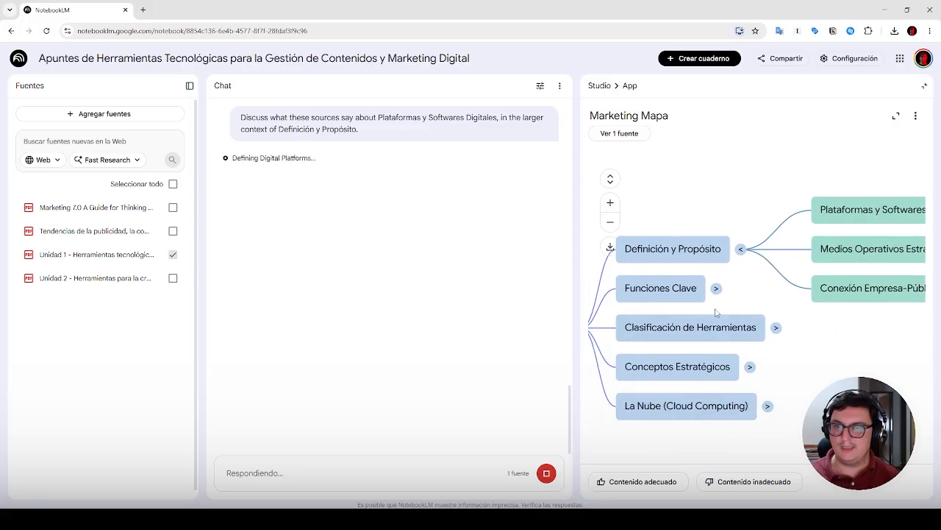
click(678, 297)
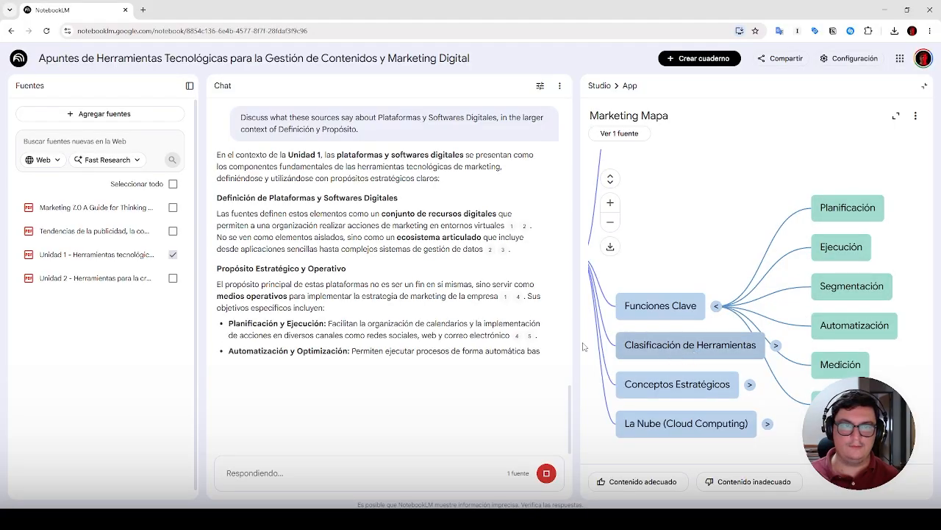
drag(778, 164, 647, 337)
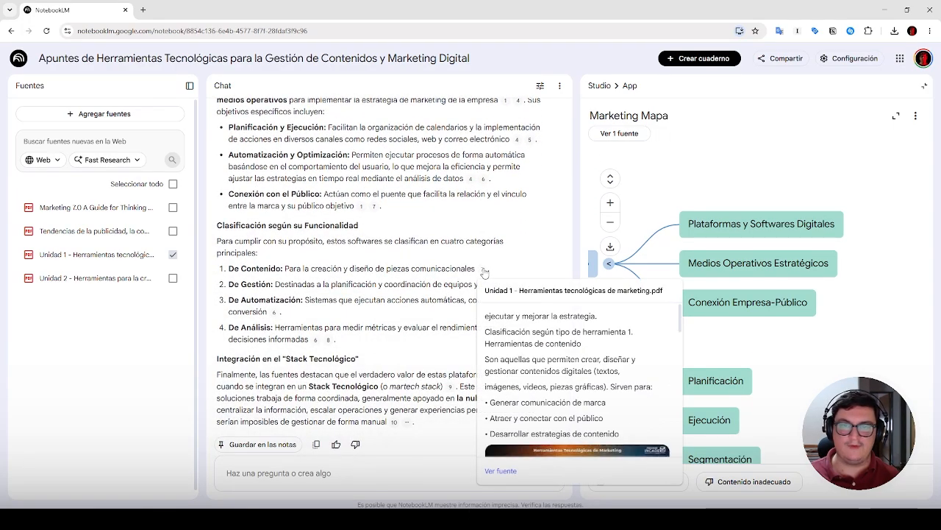
scroll(419, 278, down, 2)
scroll(420, 281, up, 4)
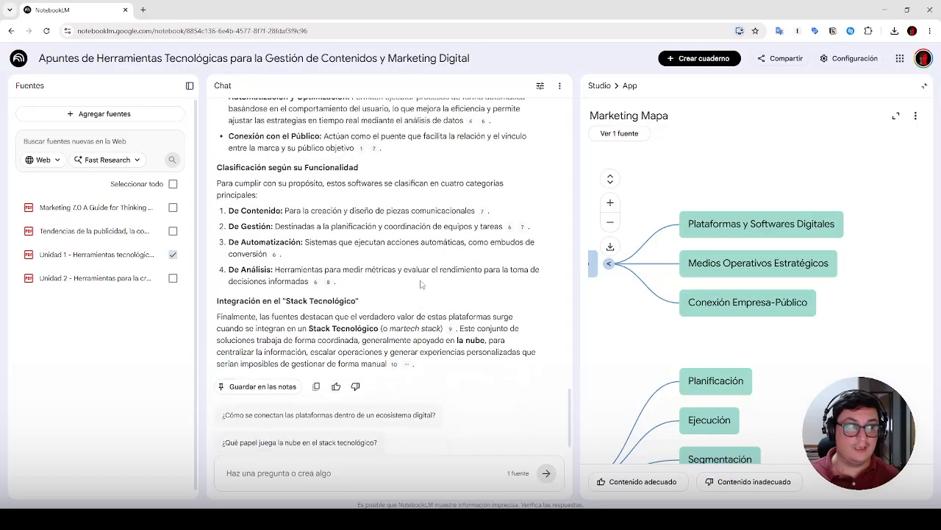
Query Clasificación de Herramientas in chat from the mind map and expand Conceptos Estratégicos and La Nube (Cloud Computing)
drag(802, 270, 897, 160)
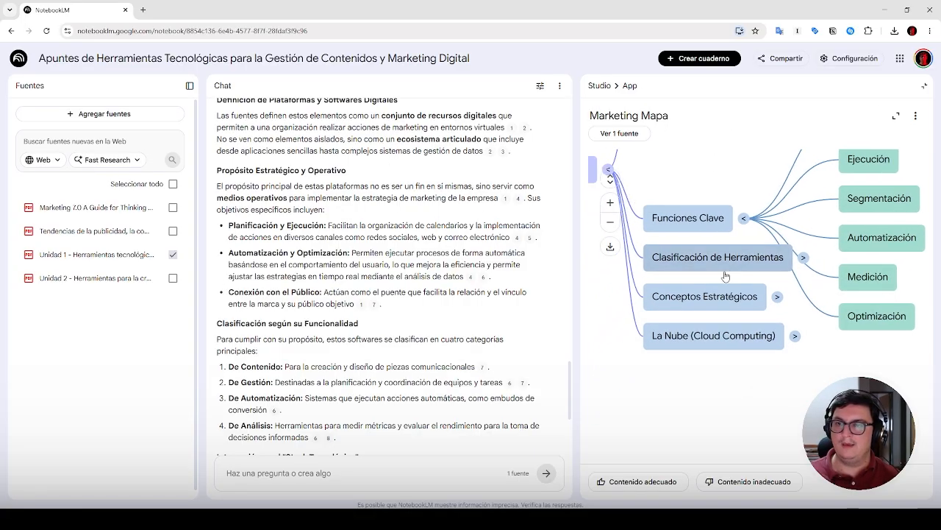
click(721, 267)
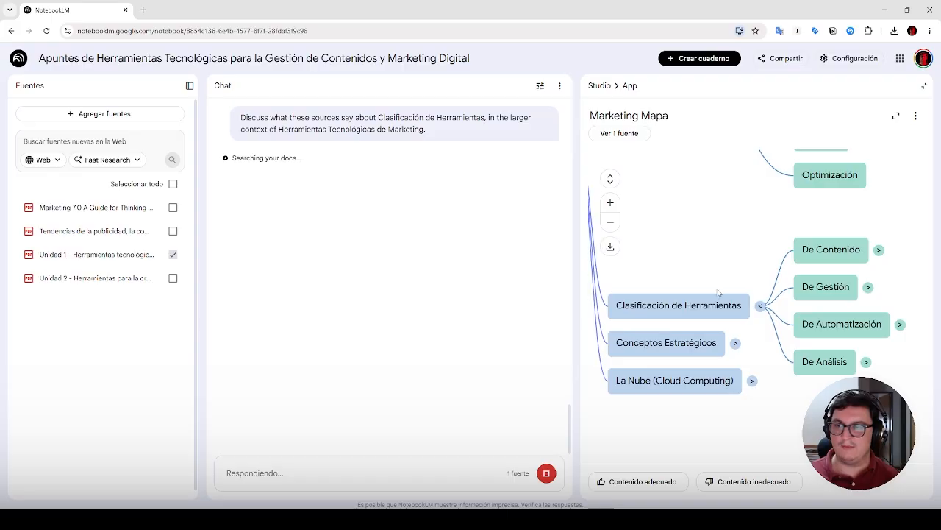
click(666, 350)
click(670, 338)
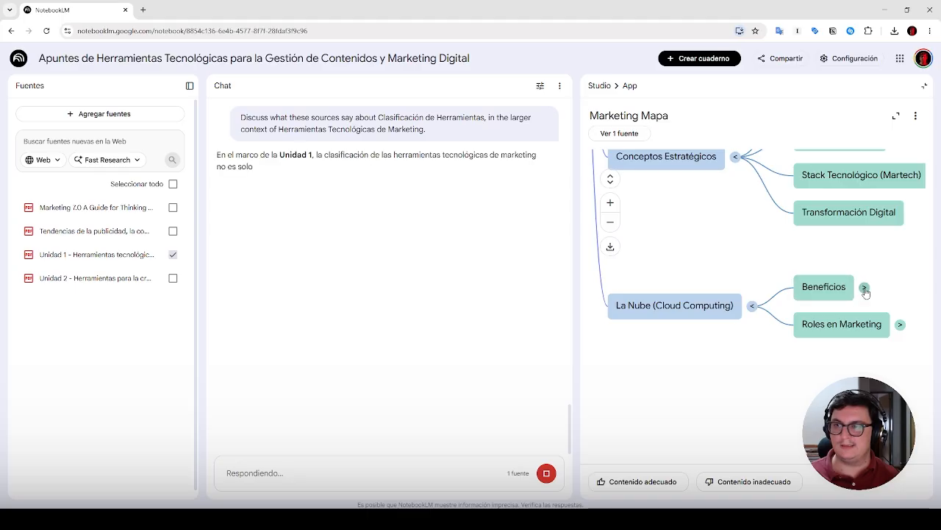
Expand the Beneficios branch under La Nube, query Roles en Marketing in chat from the mind map, and read the answer
click(823, 290)
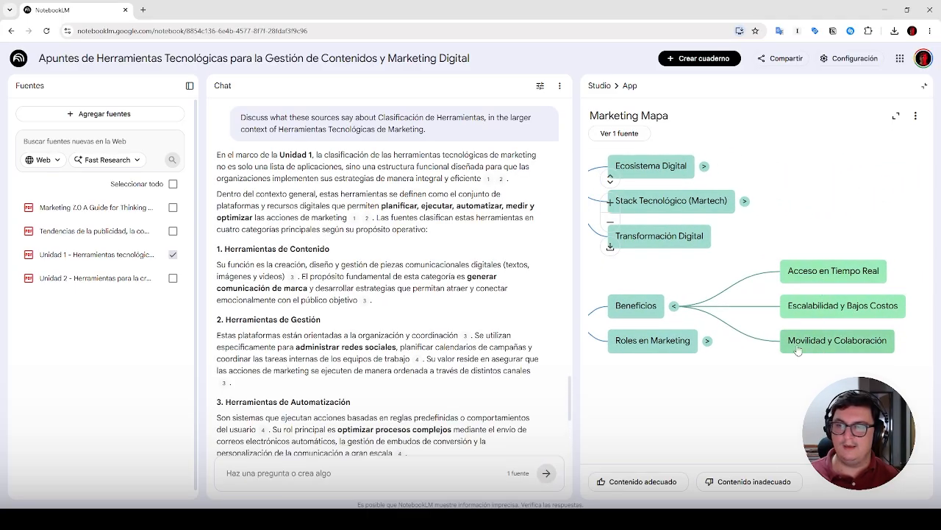
drag(729, 389, 841, 369)
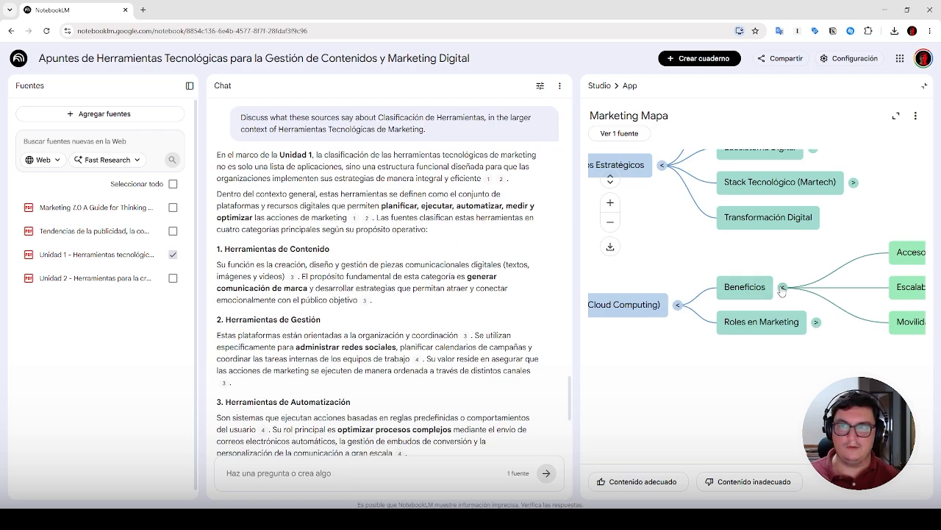
click(761, 322)
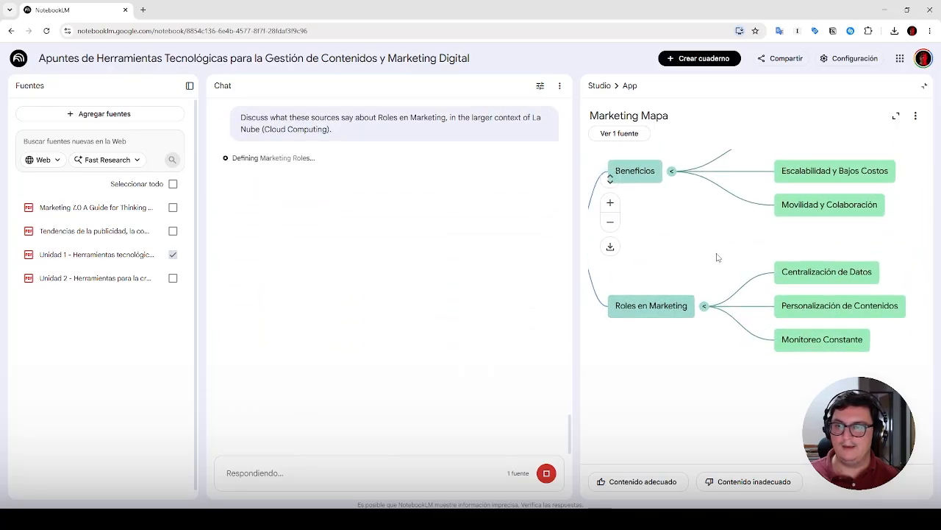
scroll(743, 276, down, 6)
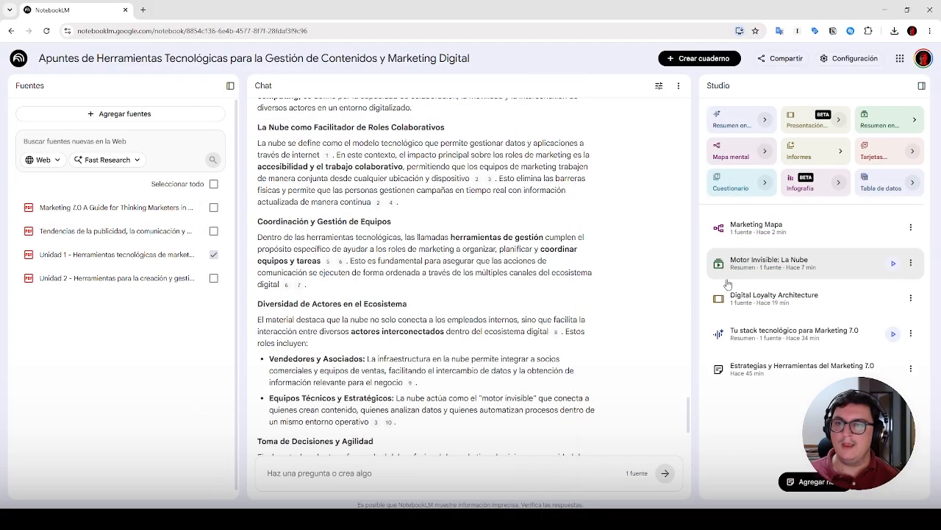